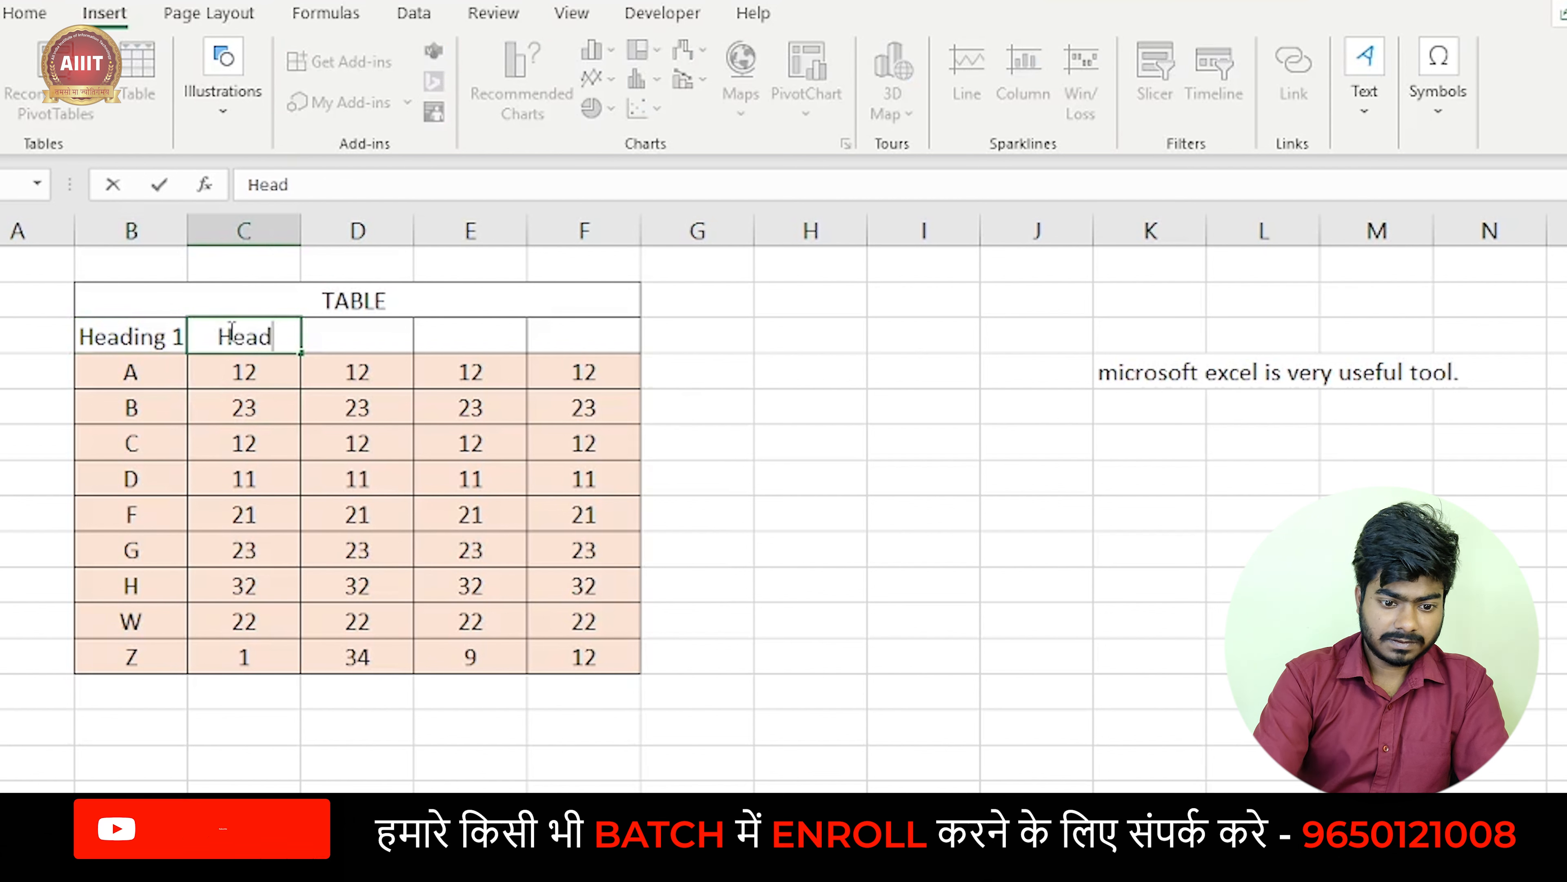
- Complete Heading 2 in the second header cell and fill the heading series across to Heading 5 in column F
{"action": "type", "text": "ing 2"}
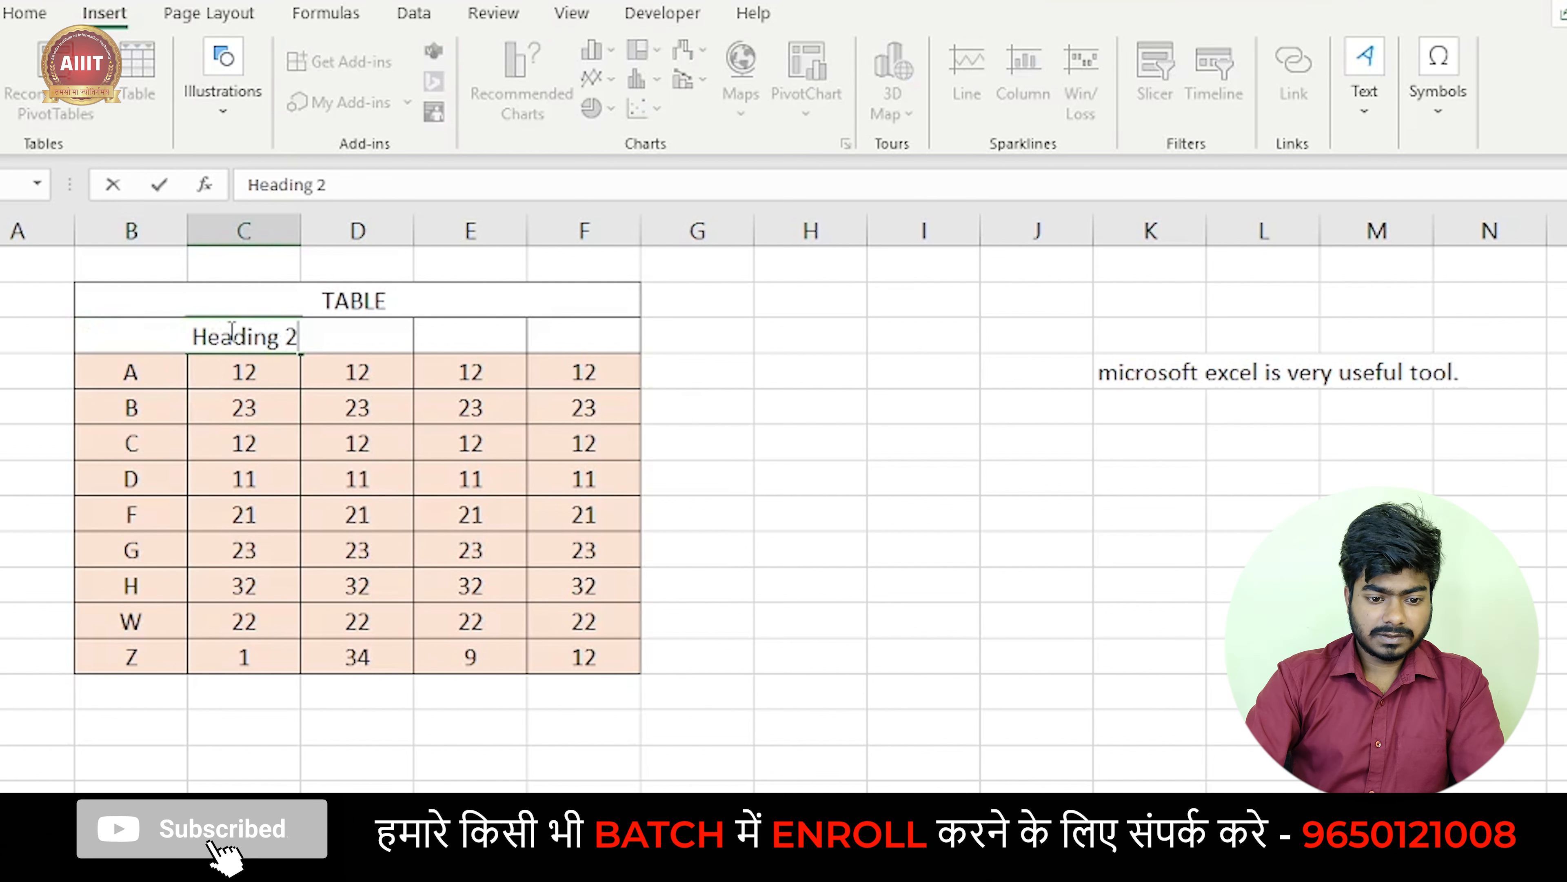
{"action": "key", "text": "Return"}
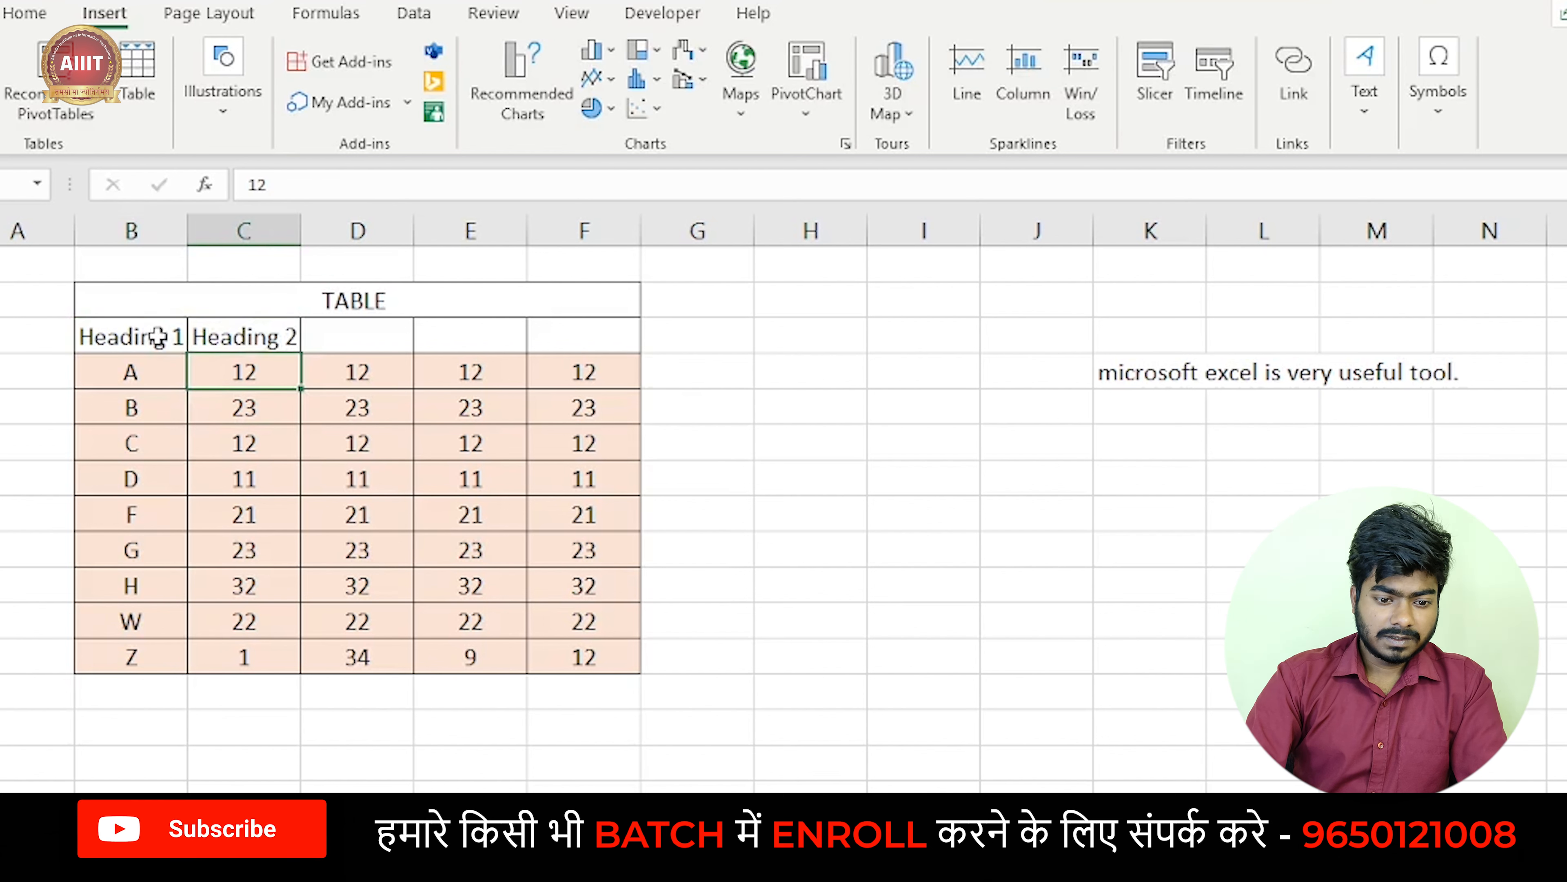
{"action": "left_click_drag", "start_coordinate": [157, 336], "coordinate": [584, 336]}
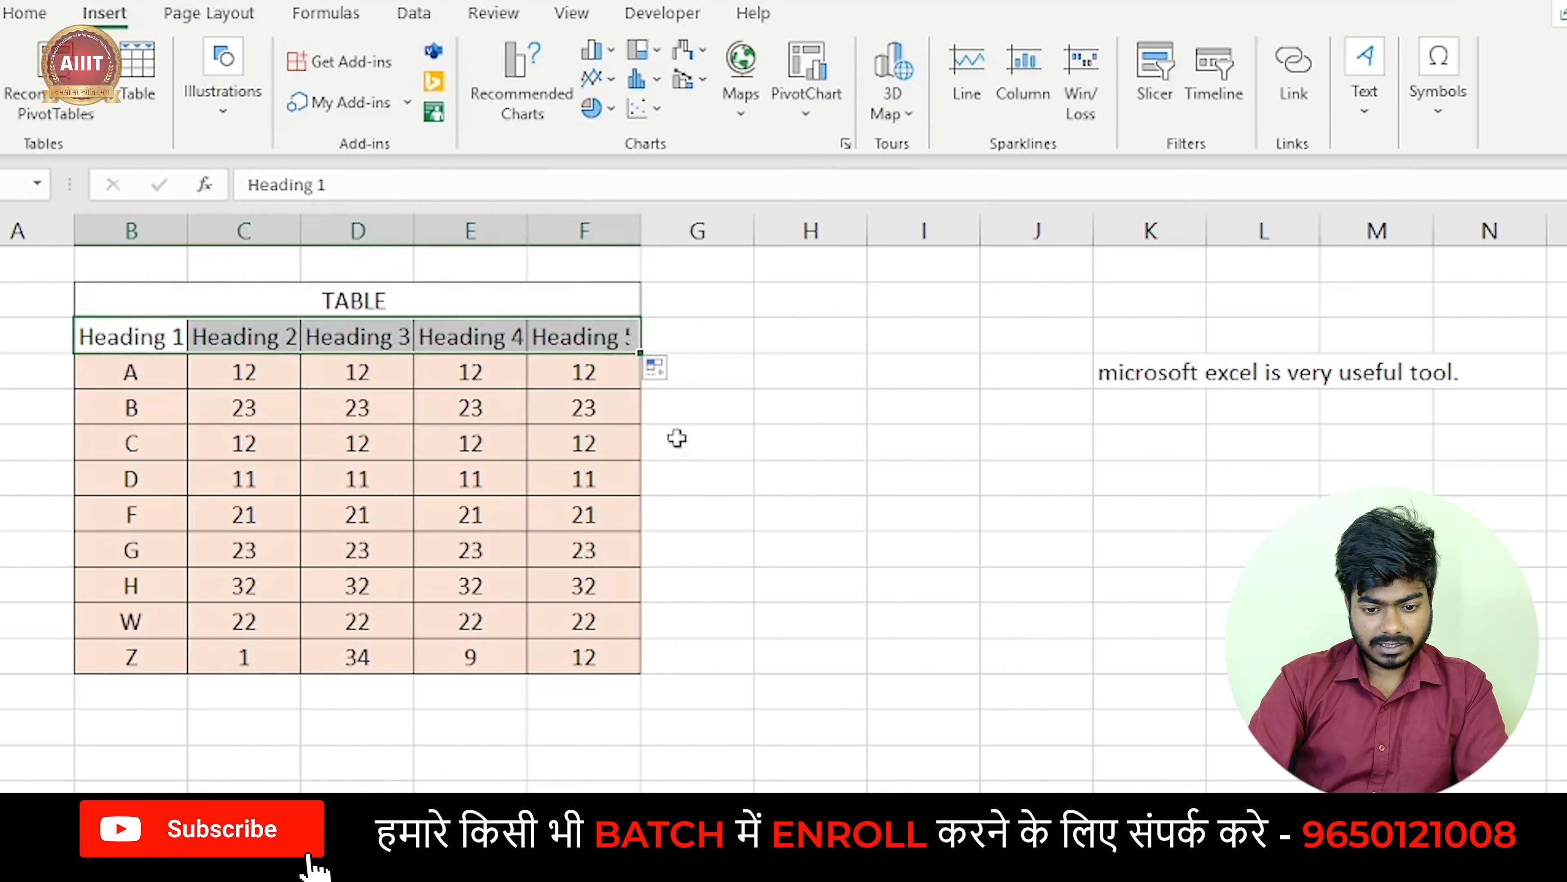
{"action": "left_click", "coordinate": [724, 483]}
- Create a PivotTable from the range B3:F12 and place it on the existing worksheet at cell B17 below the data
{"action": "left_click_drag", "start_coordinate": [151, 336], "coordinate": [555, 656]}
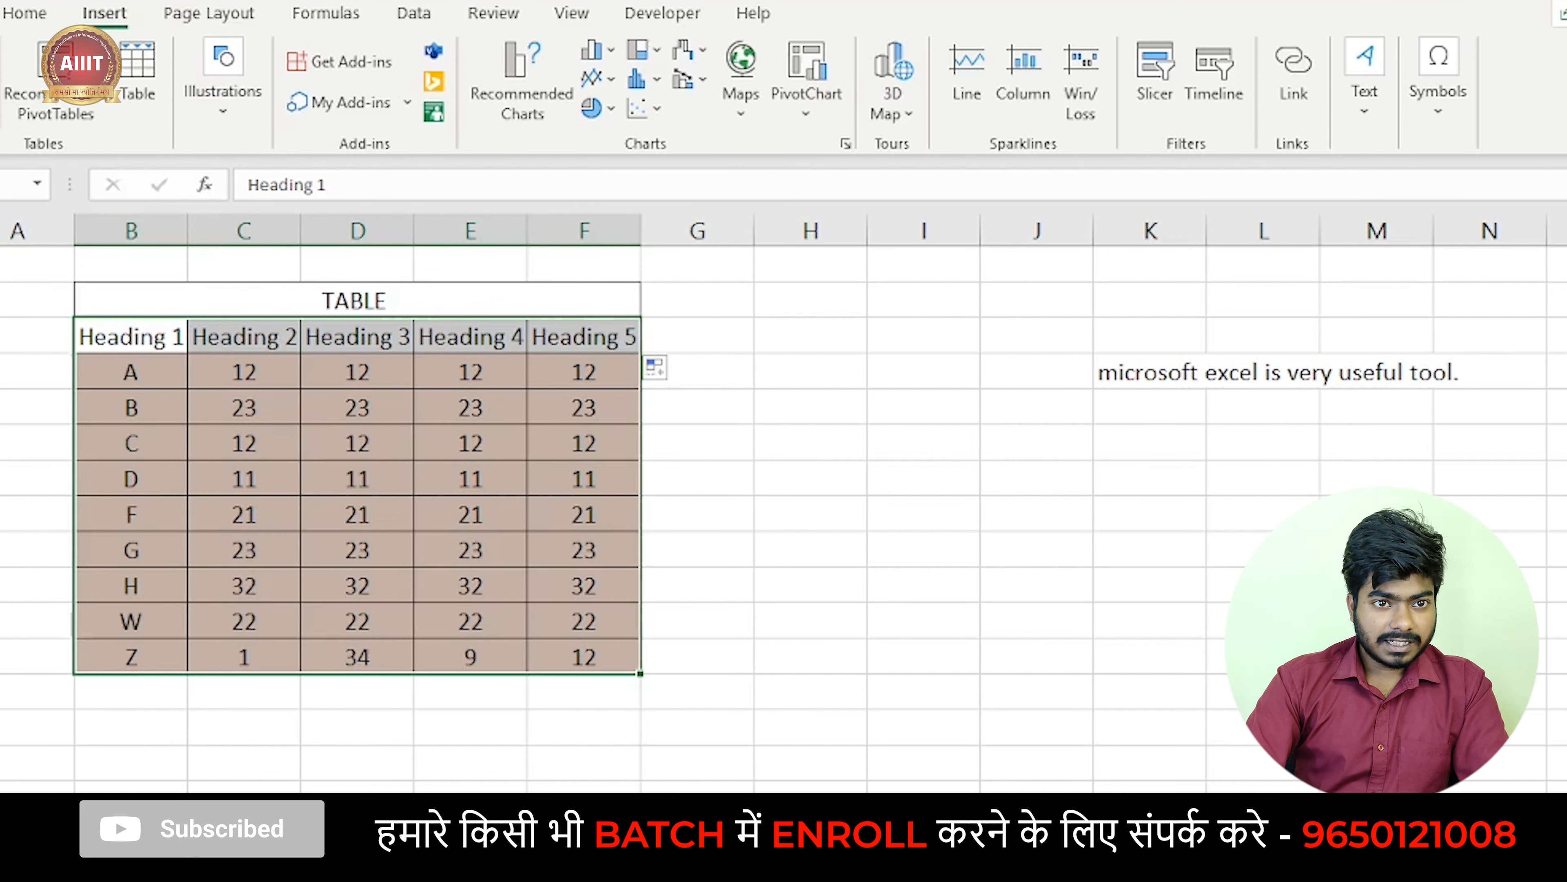
{"action": "left_click", "coordinate": [1, 77]}
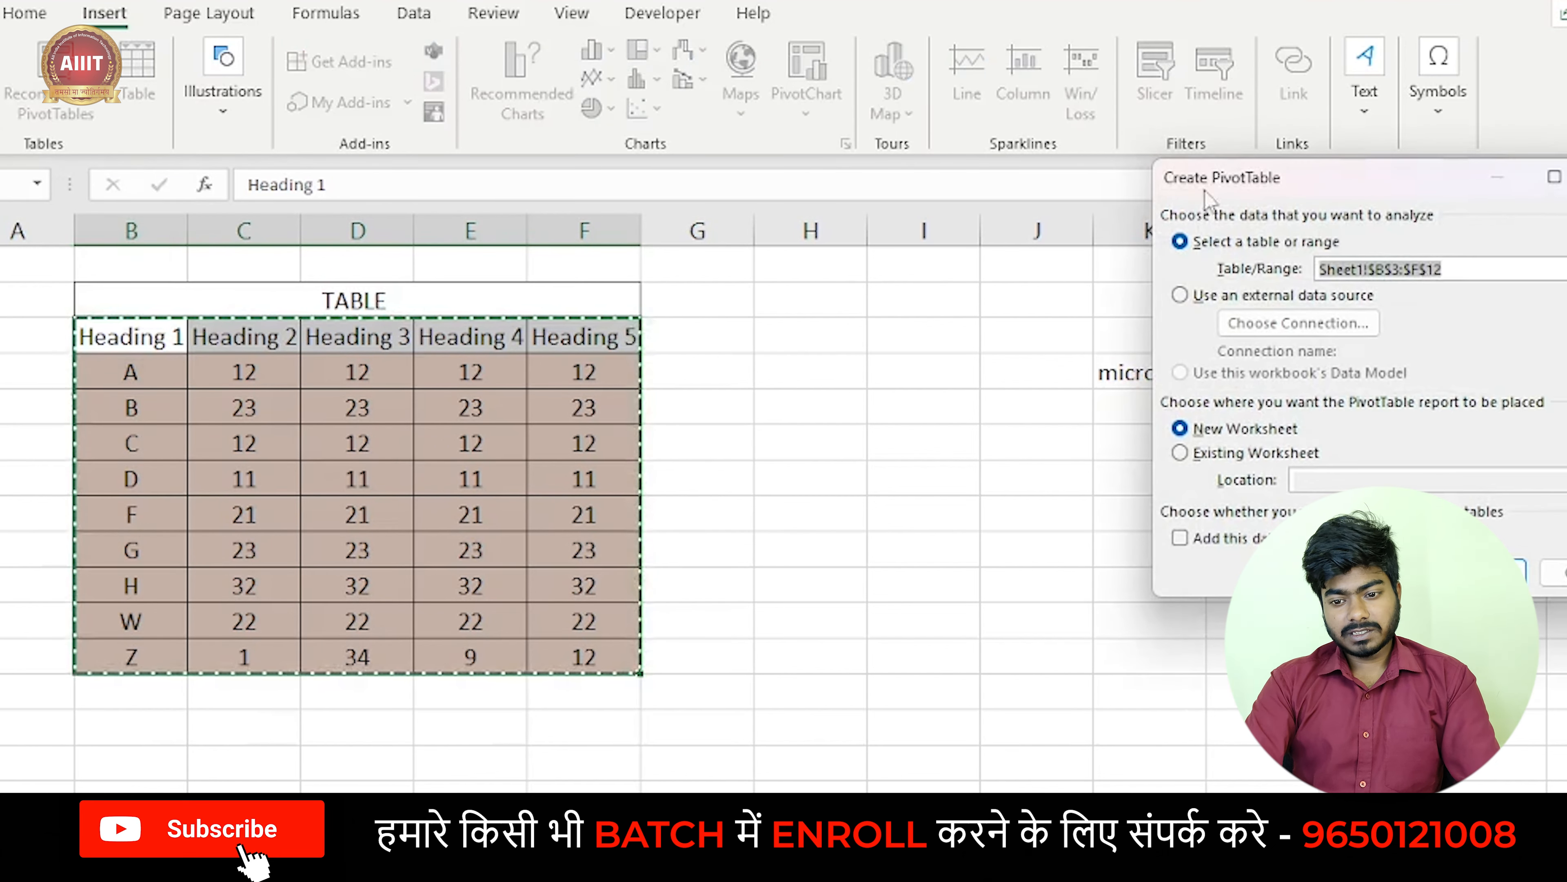
{"action": "left_click_drag", "start_coordinate": [1242, 177], "coordinate": [885, 242]}
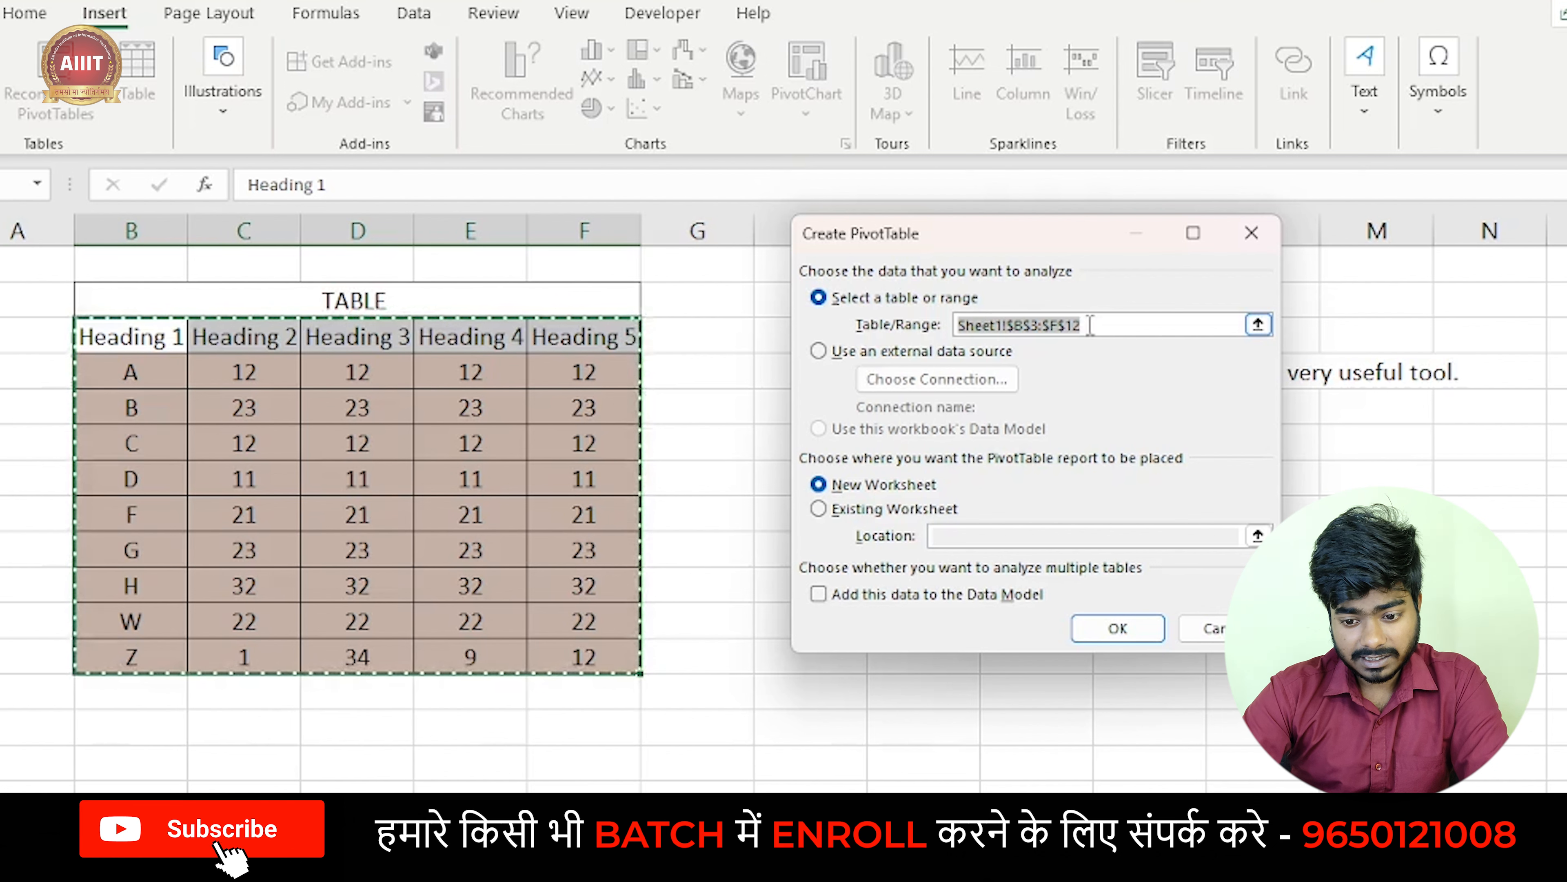
{"action": "left_click", "coordinate": [989, 328]}
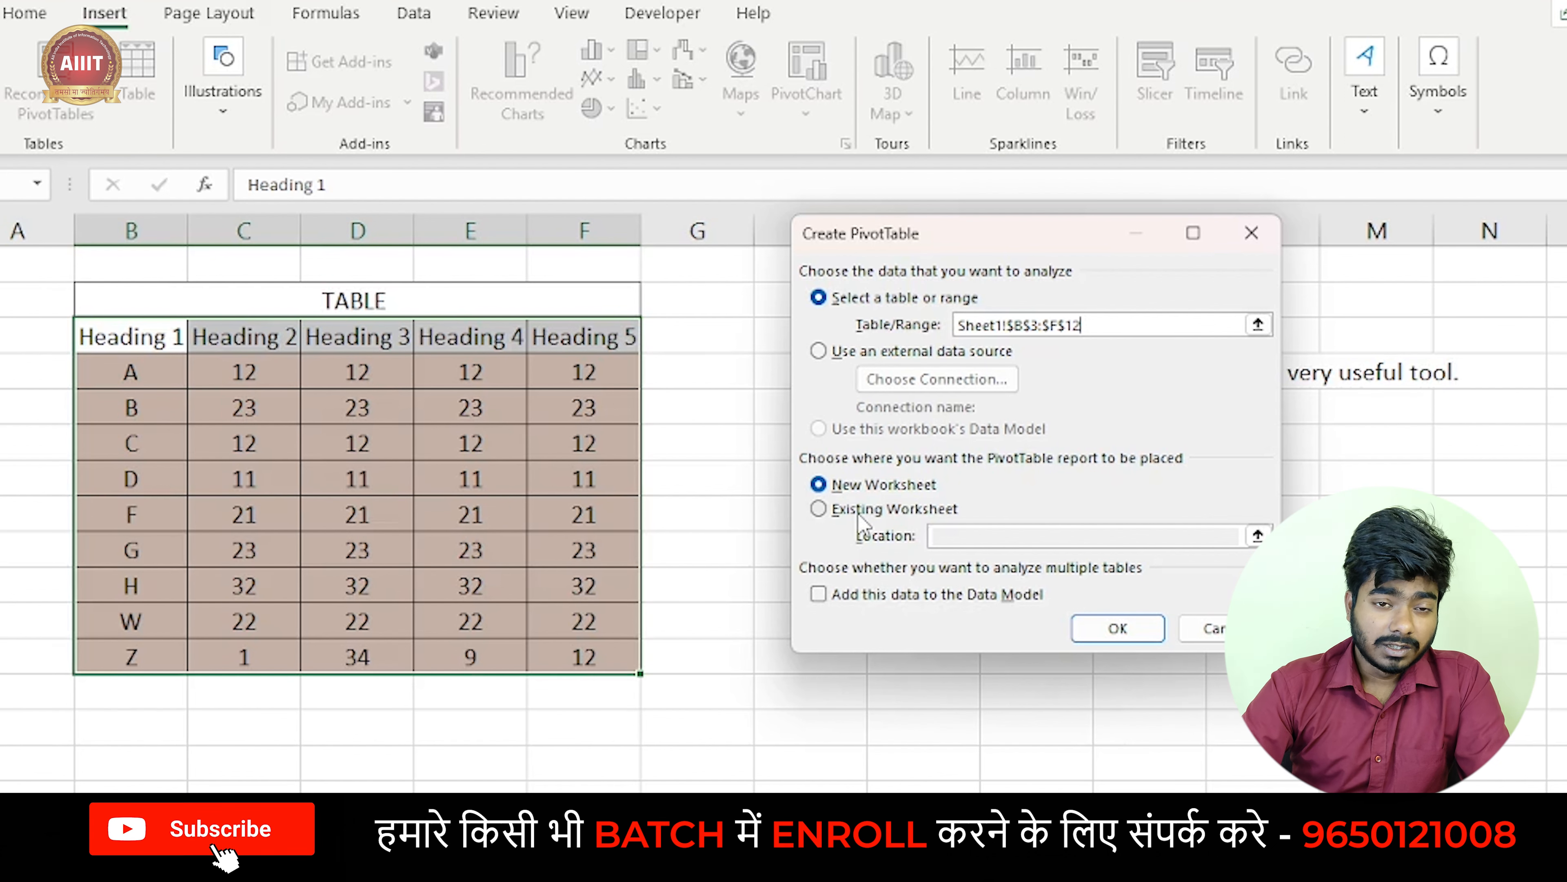
{"action": "left_click", "coordinate": [864, 488]}
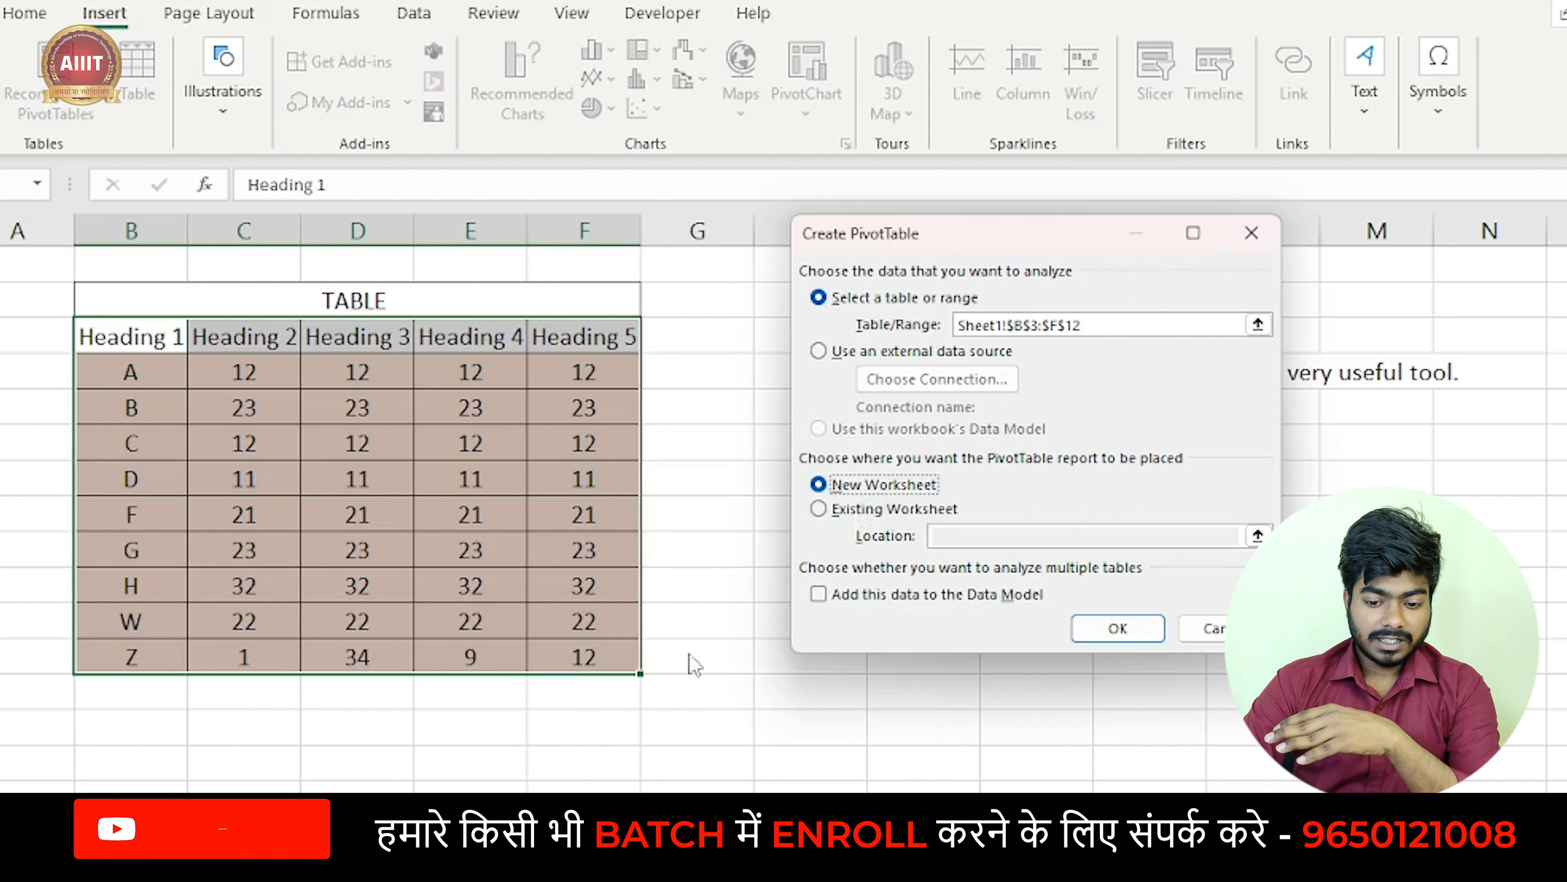
{"action": "left_click", "coordinate": [843, 512]}
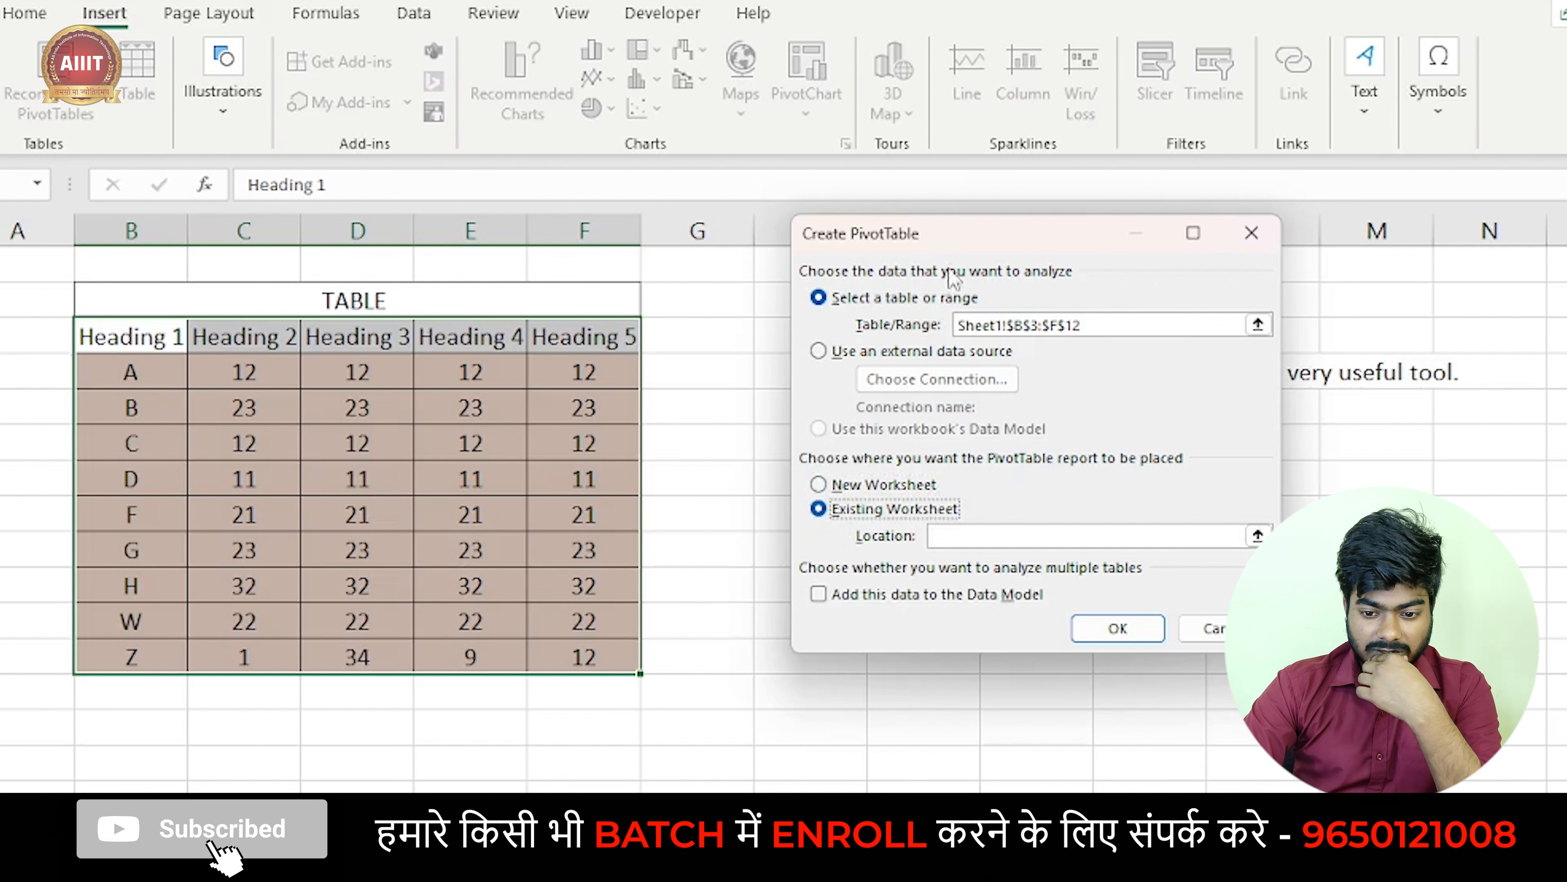
{"action": "left_click_drag", "start_coordinate": [929, 237], "coordinate": [1313, 233]}
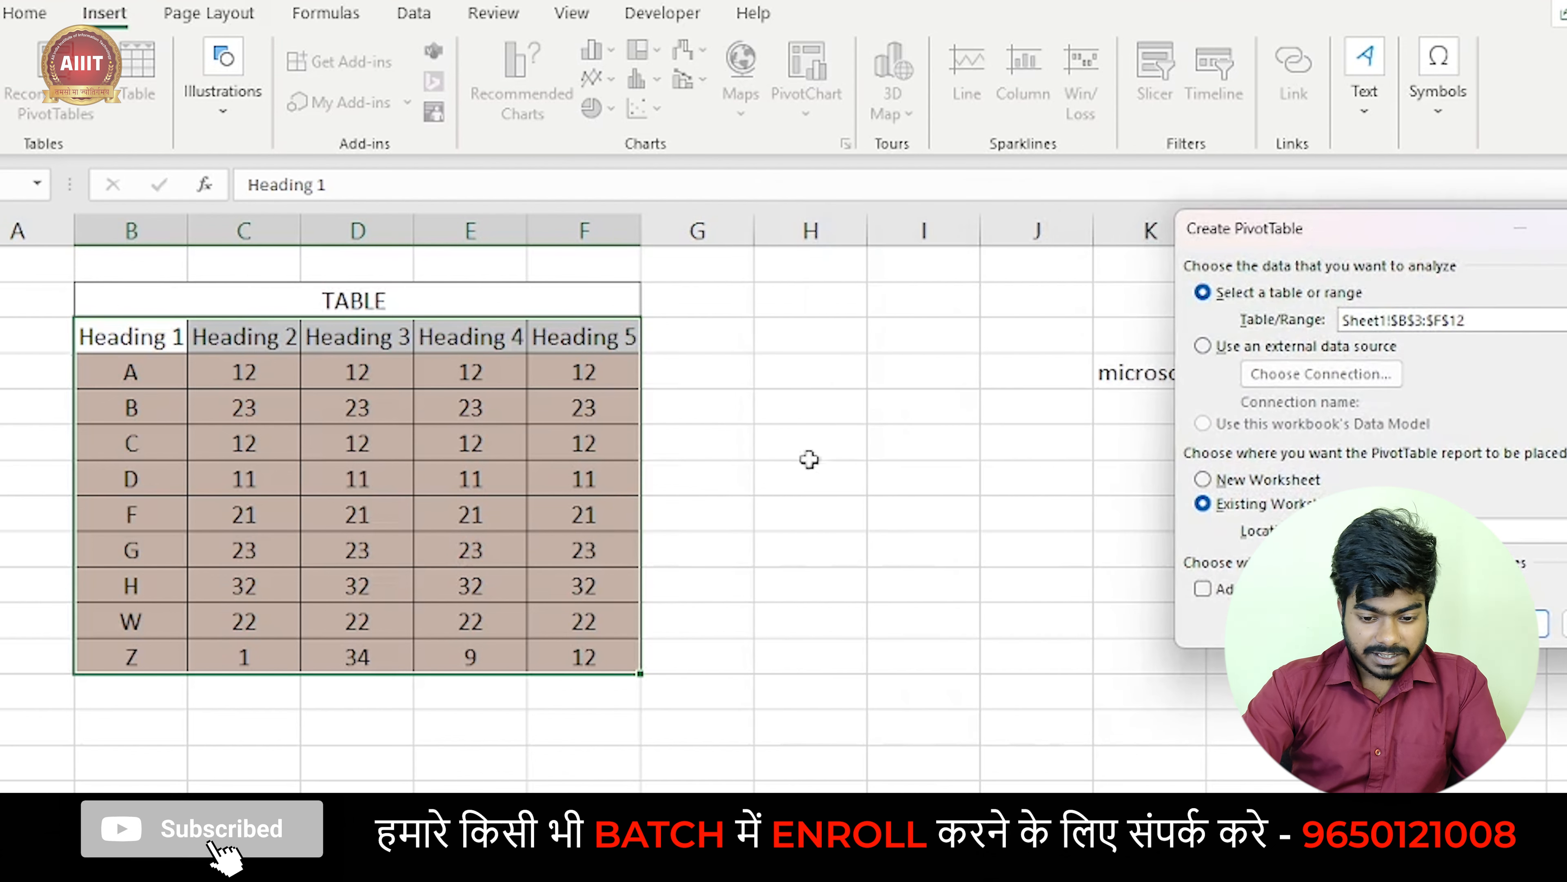
{"action": "scroll", "coordinate": [692, 627], "scroll_direction": "down", "scroll_amount": 3}
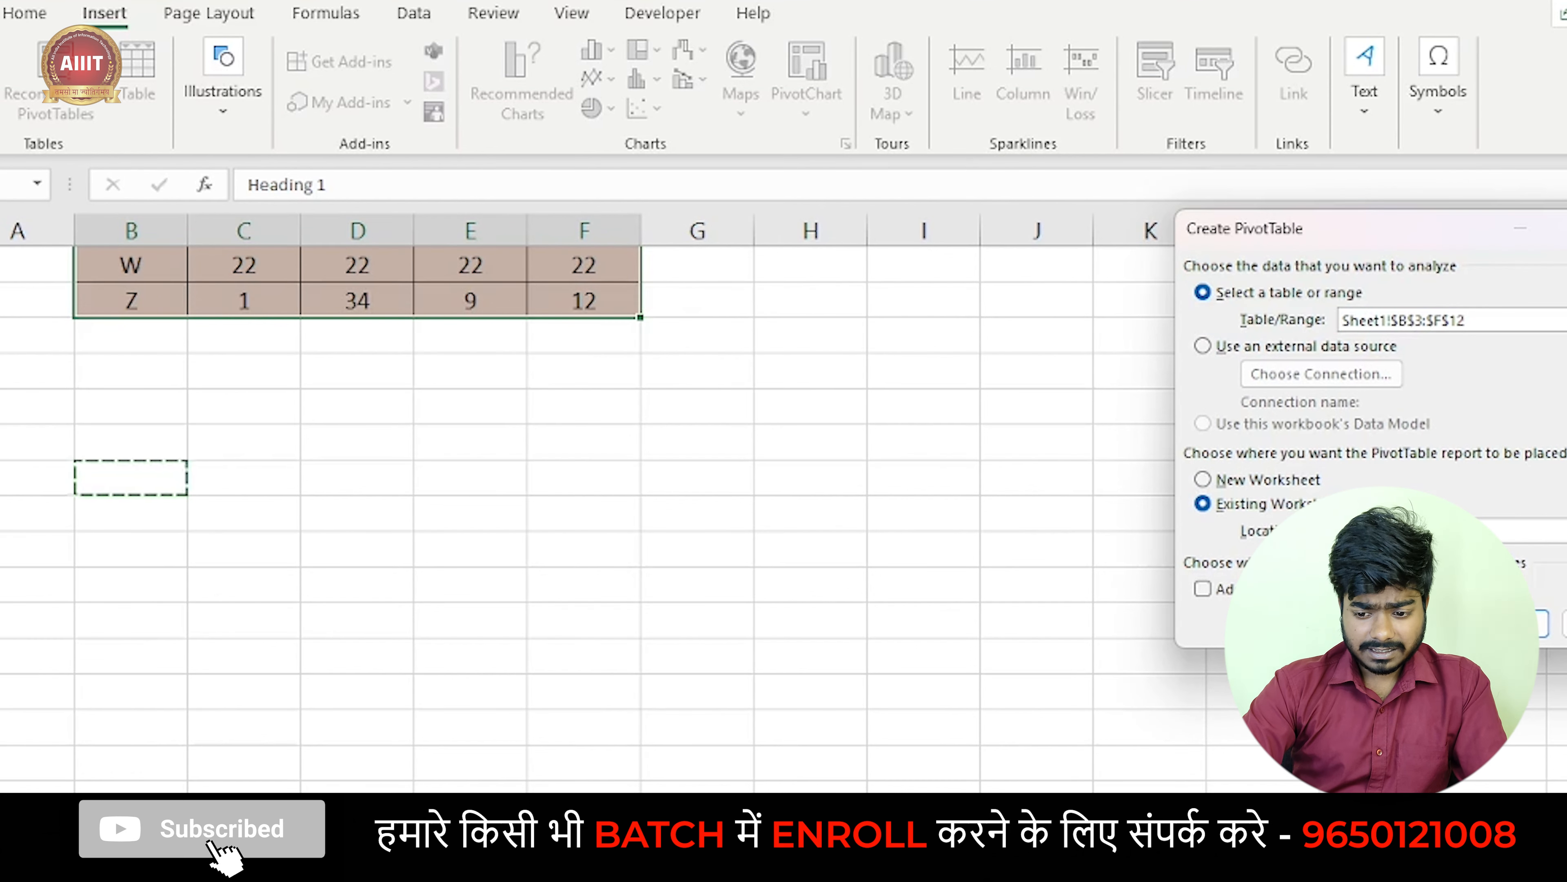
{"action": "left_click", "coordinate": [1503, 624]}
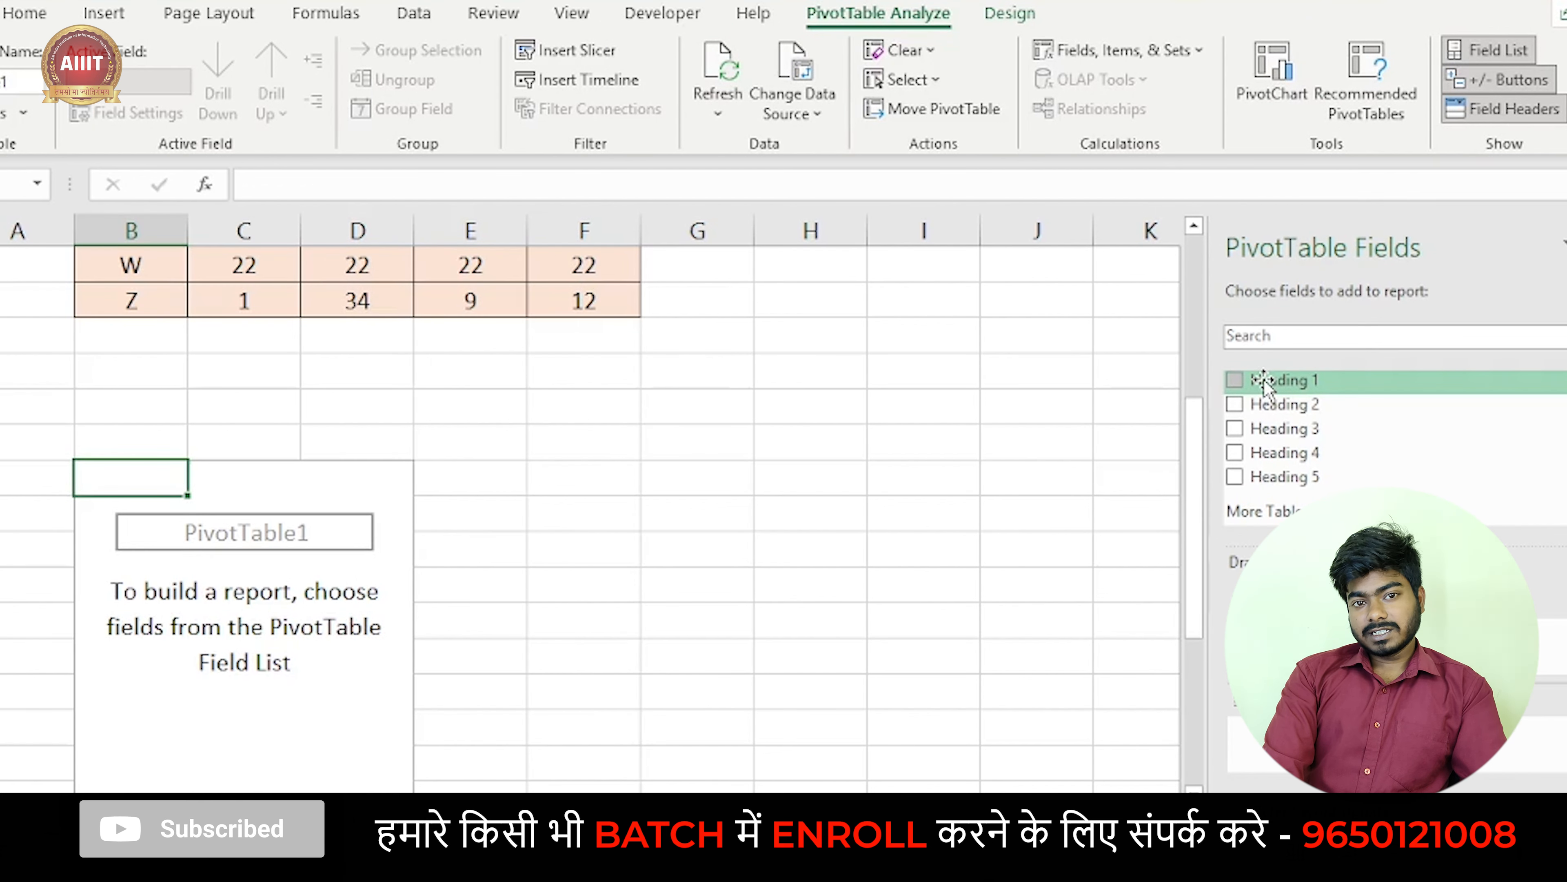
- Add the fields Heading 1 through Heading 5 to the PivotTable and review the summed columns
{"action": "left_click", "coordinate": [1236, 385]}
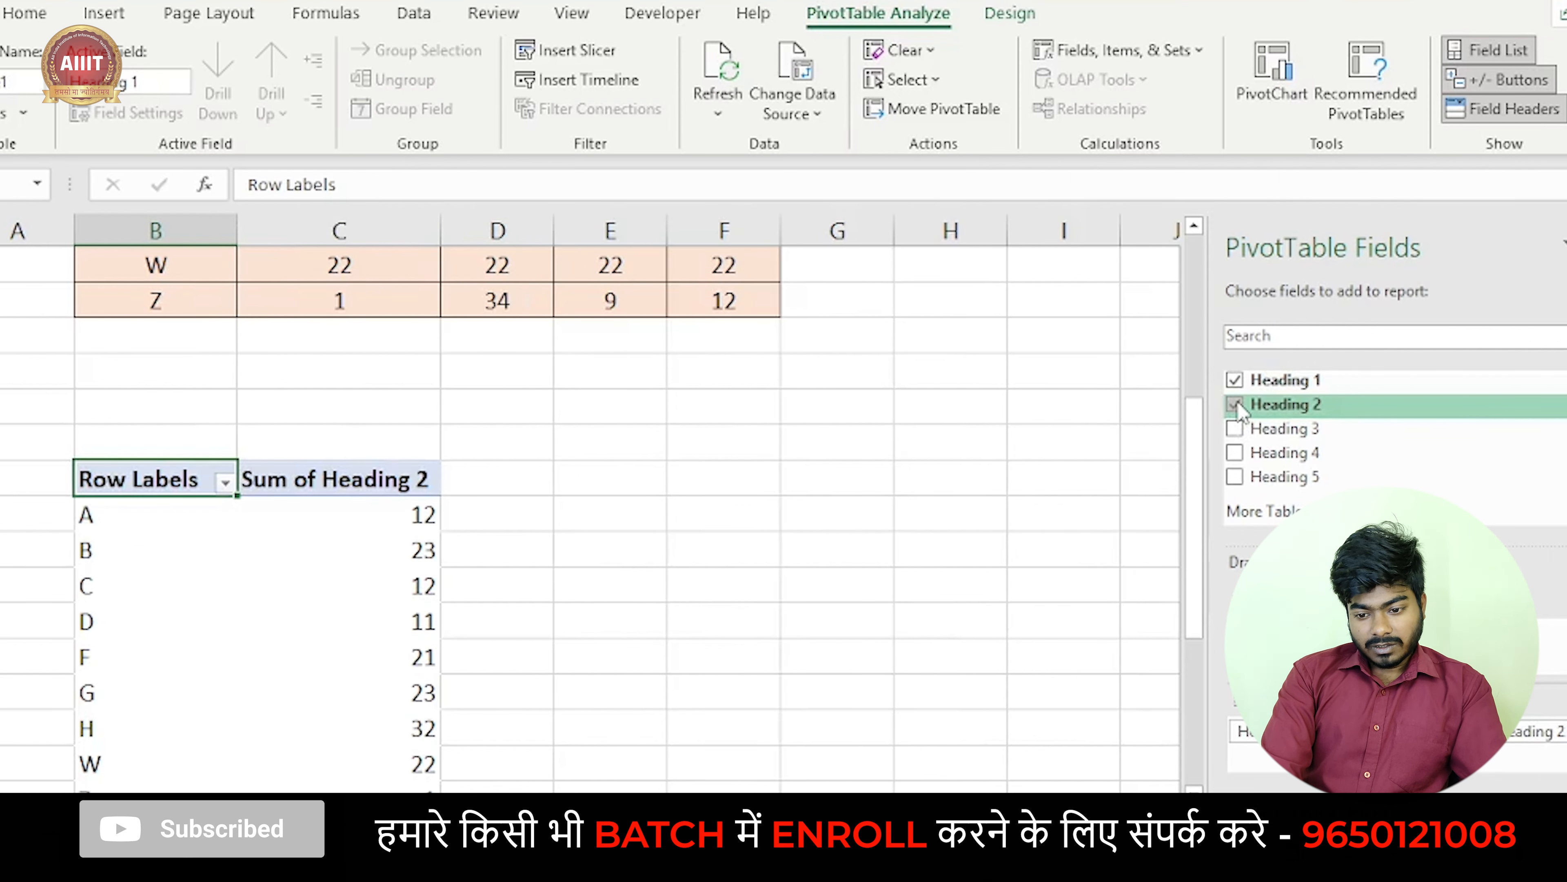
{"action": "left_click", "coordinate": [1236, 428]}
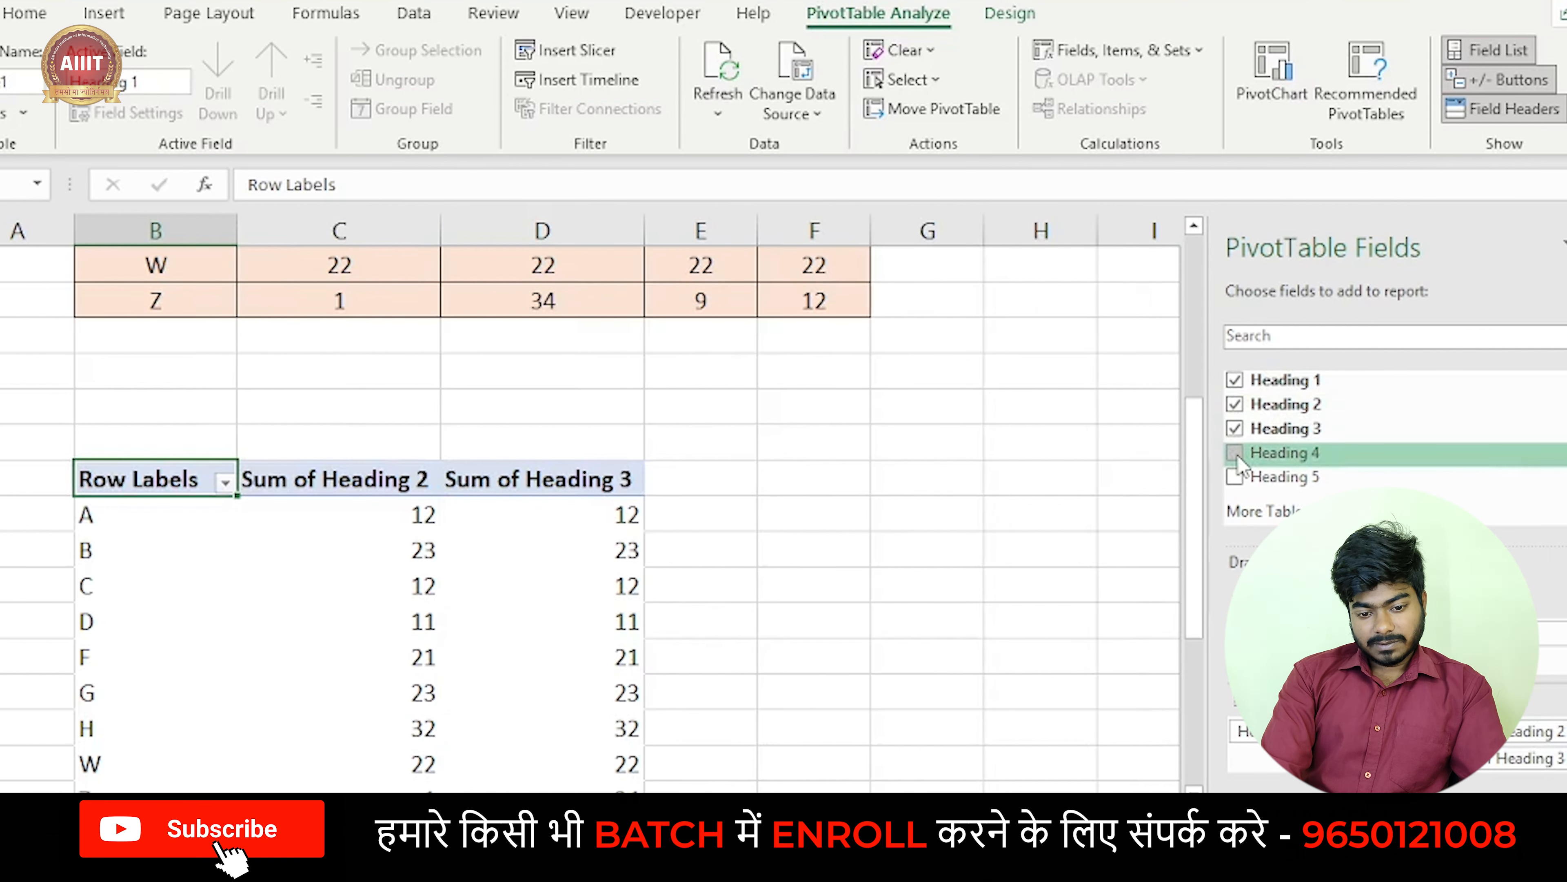
{"action": "left_click", "coordinate": [1237, 453]}
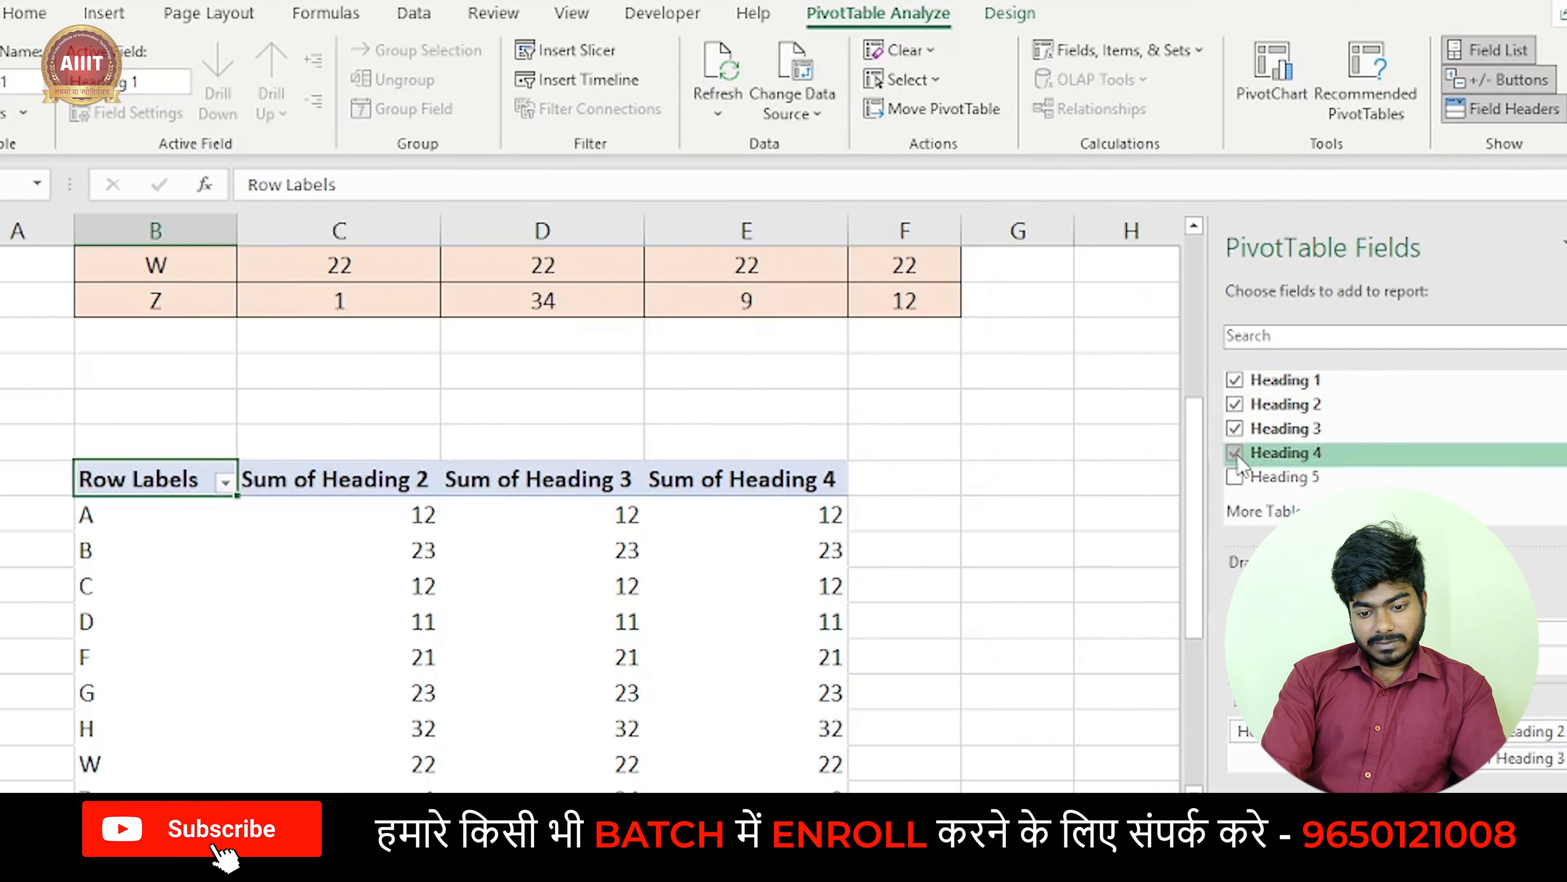
{"action": "left_click", "coordinate": [1236, 477]}
{"action": "scroll", "coordinate": [763, 596], "scroll_direction": "down", "scroll_amount": 2}
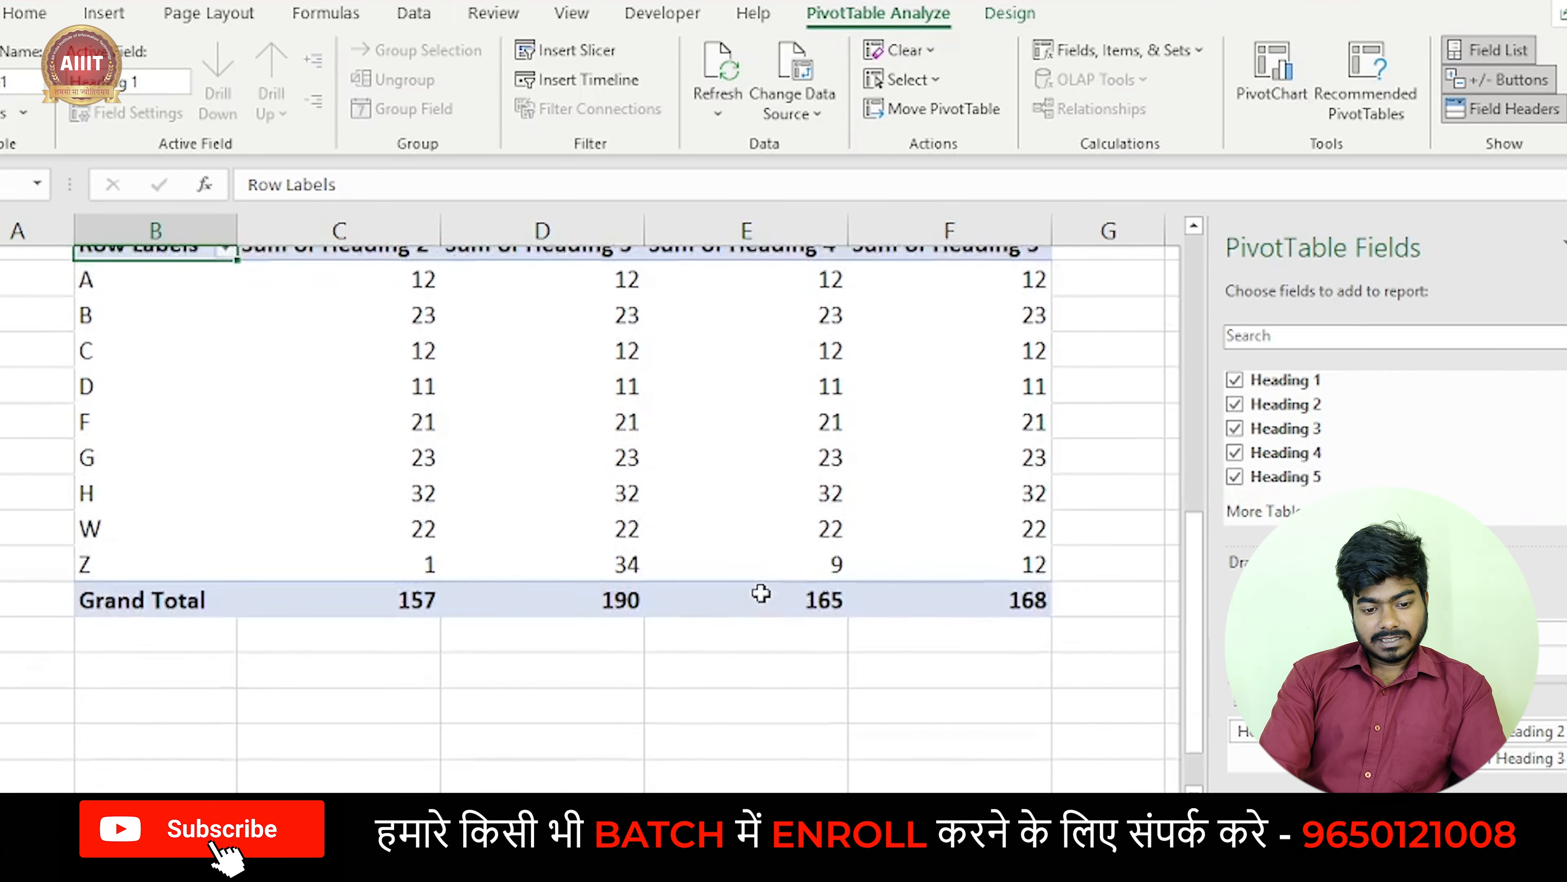
{"action": "scroll", "coordinate": [761, 594], "scroll_direction": "up", "scroll_amount": 2}
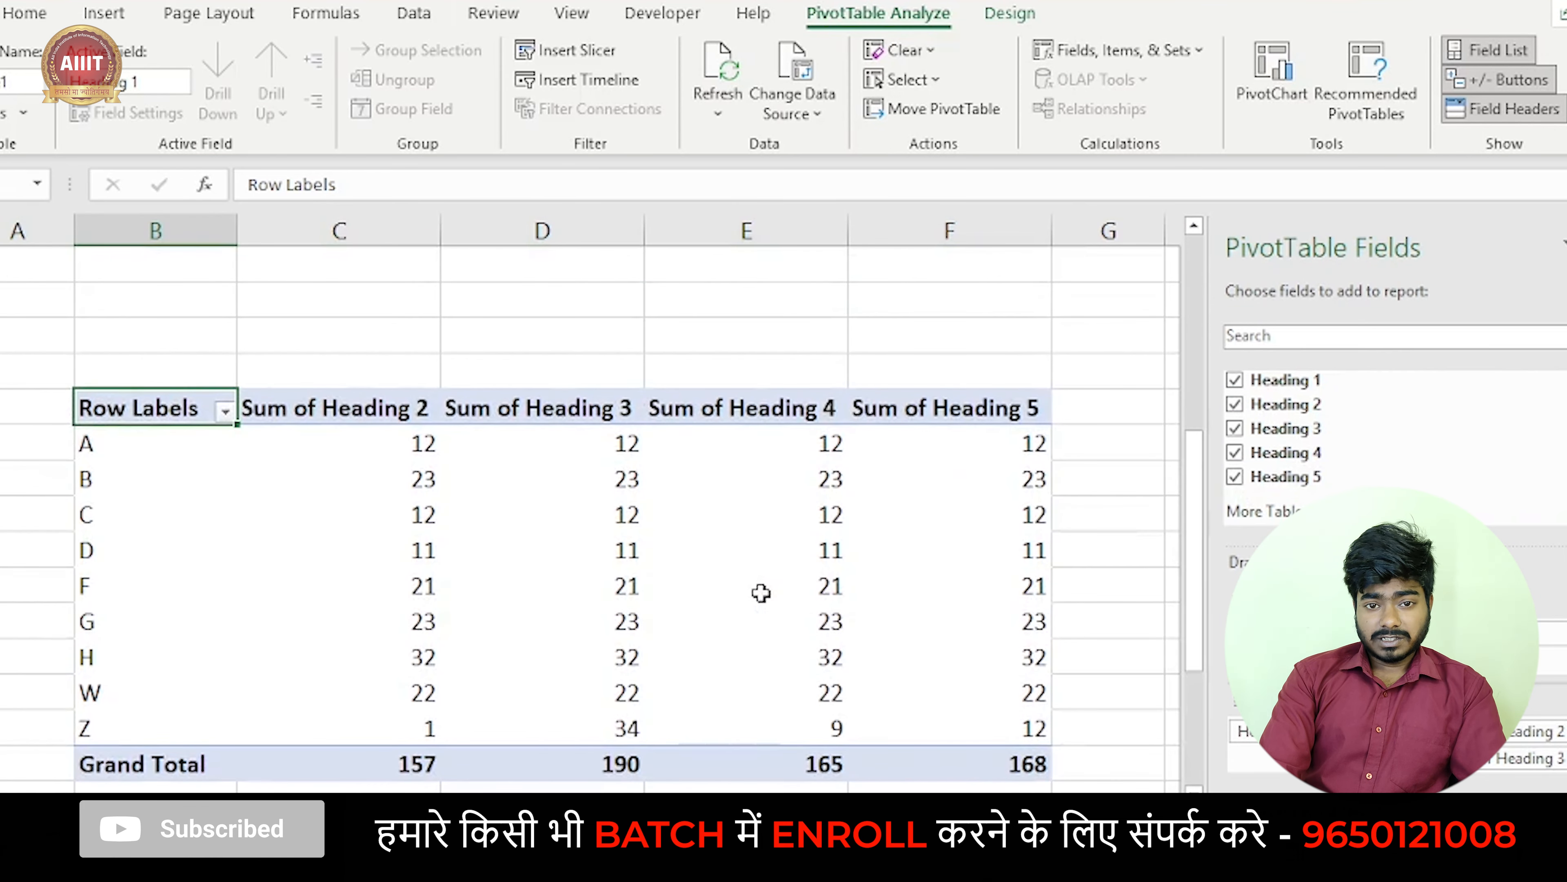
{"action": "mouse_move", "coordinate": [760, 593]}
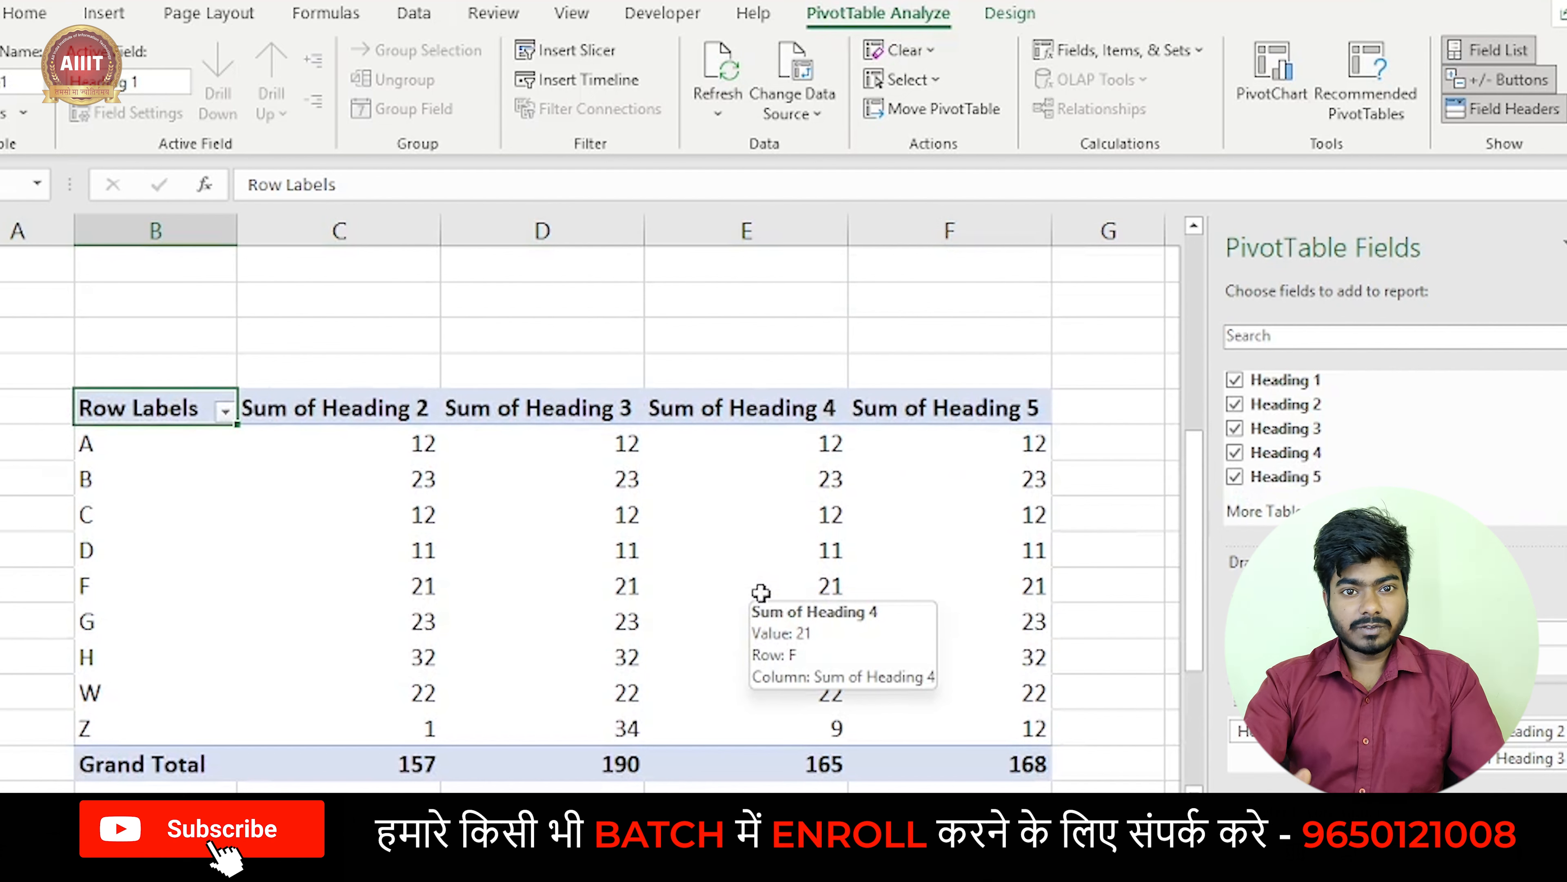
{"action": "scroll", "coordinate": [761, 594], "scroll_direction": "down", "scroll_amount": 1}
{"action": "scroll", "coordinate": [761, 594], "scroll_direction": "up", "scroll_amount": 1}
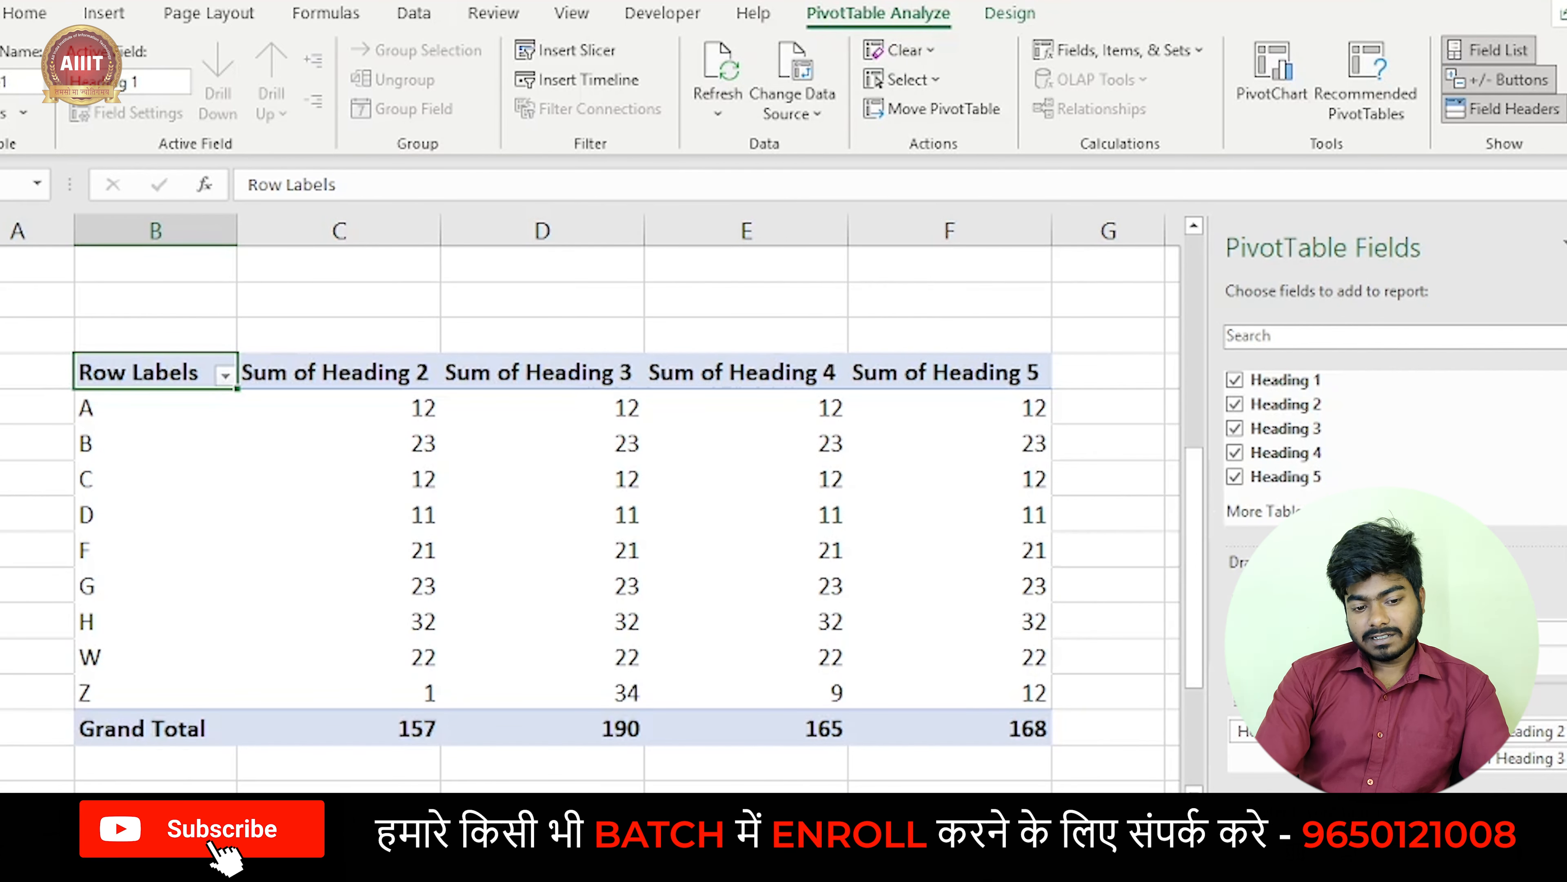
- Move Heading 1 from the rows to the report filter area and filter the PivotTable by B
{"action": "left_click", "coordinate": [1000, 729]}
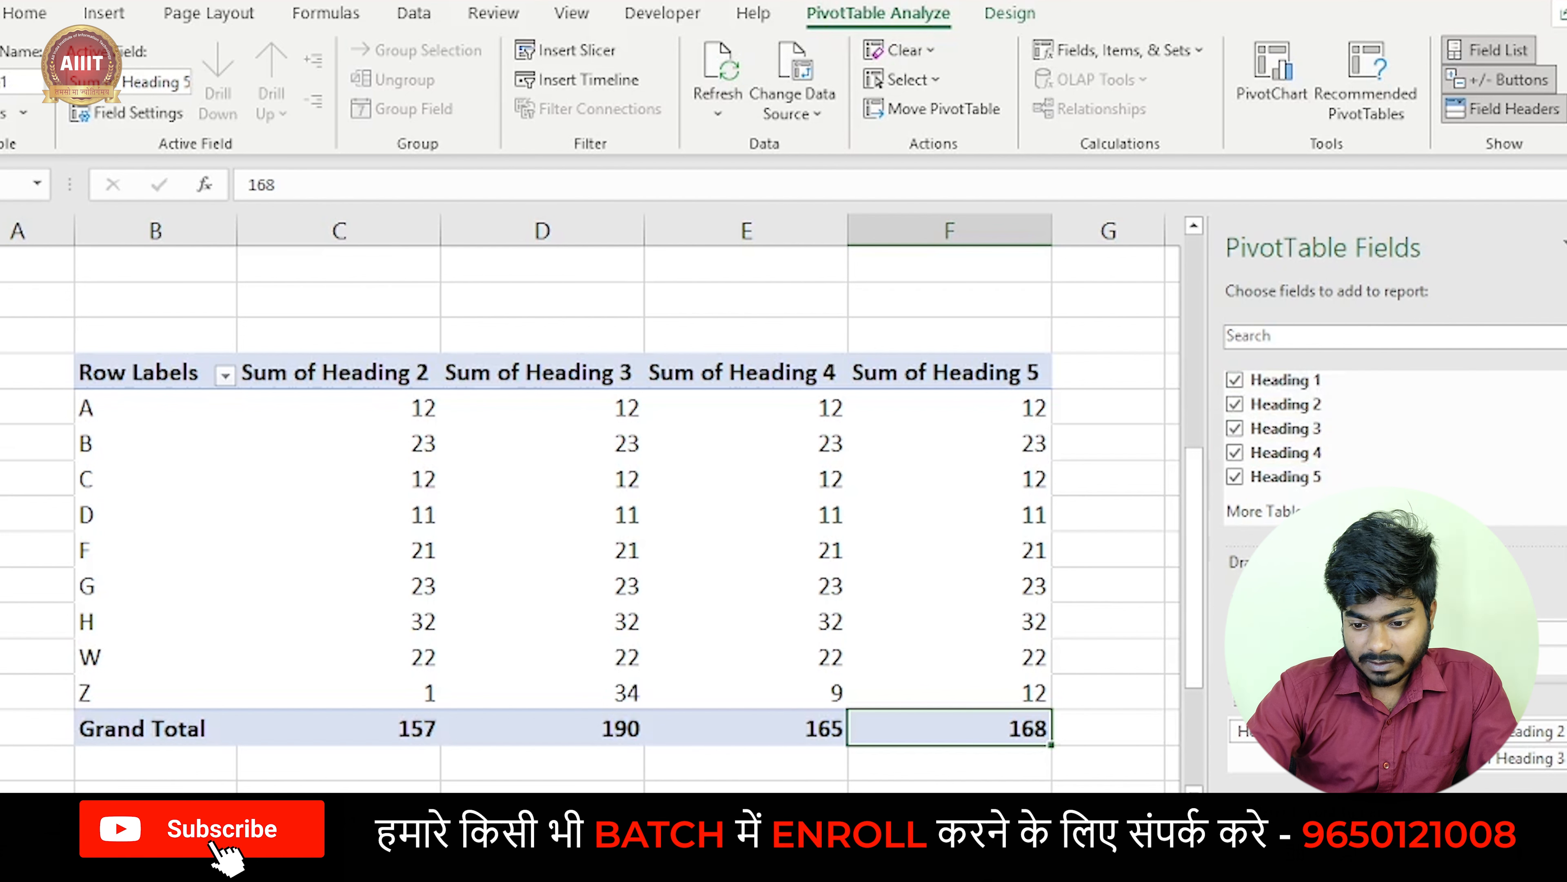
{"action": "left_click_drag", "start_coordinate": [1290, 731], "coordinate": [1308, 639]}
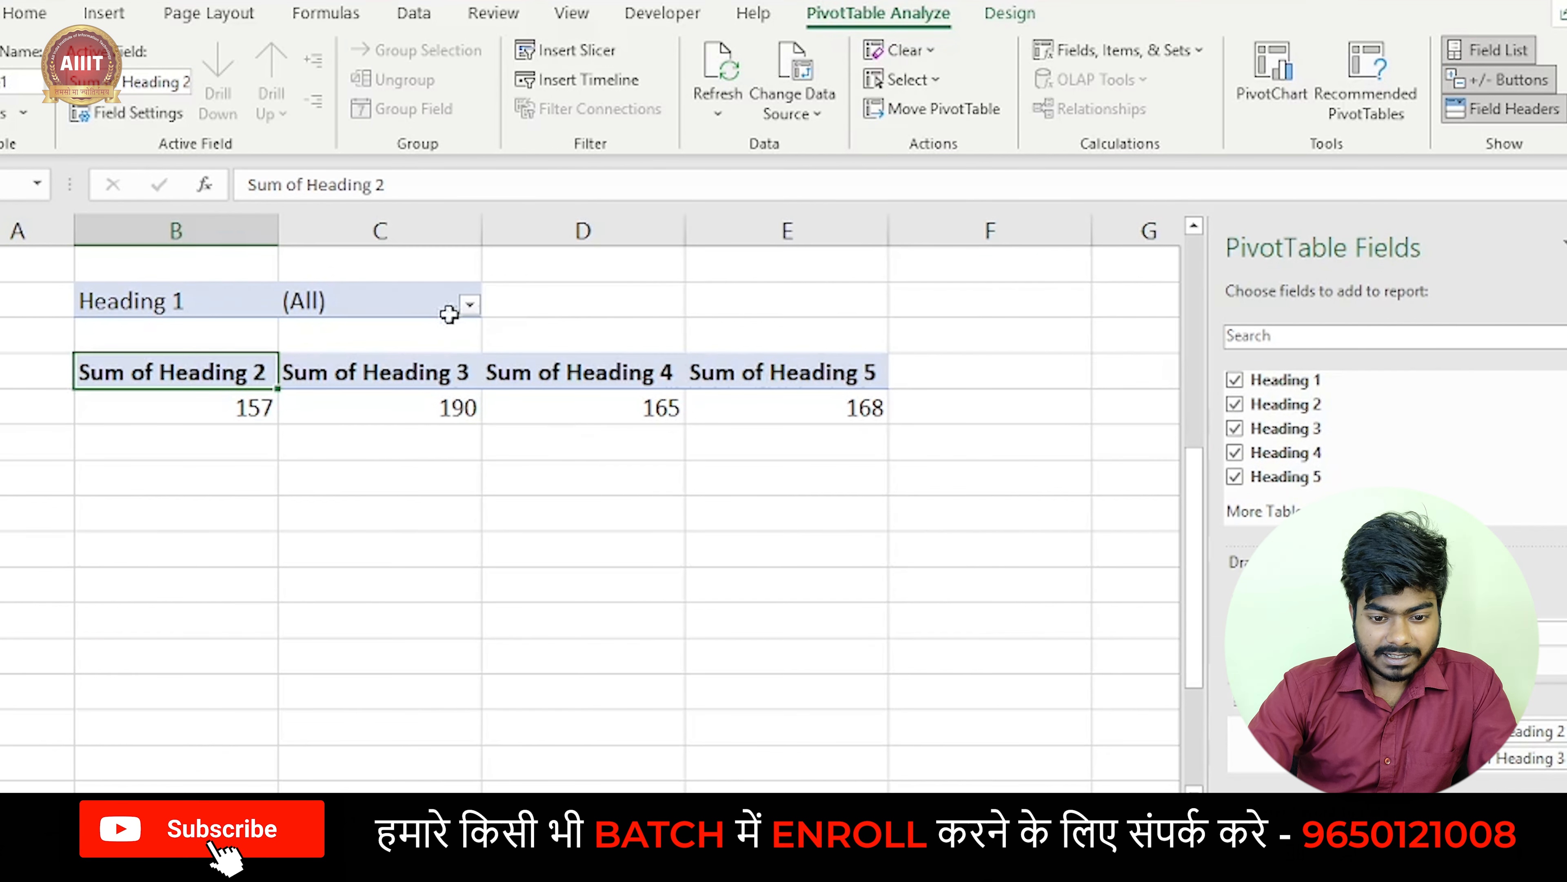
{"action": "left_click", "coordinate": [469, 305]}
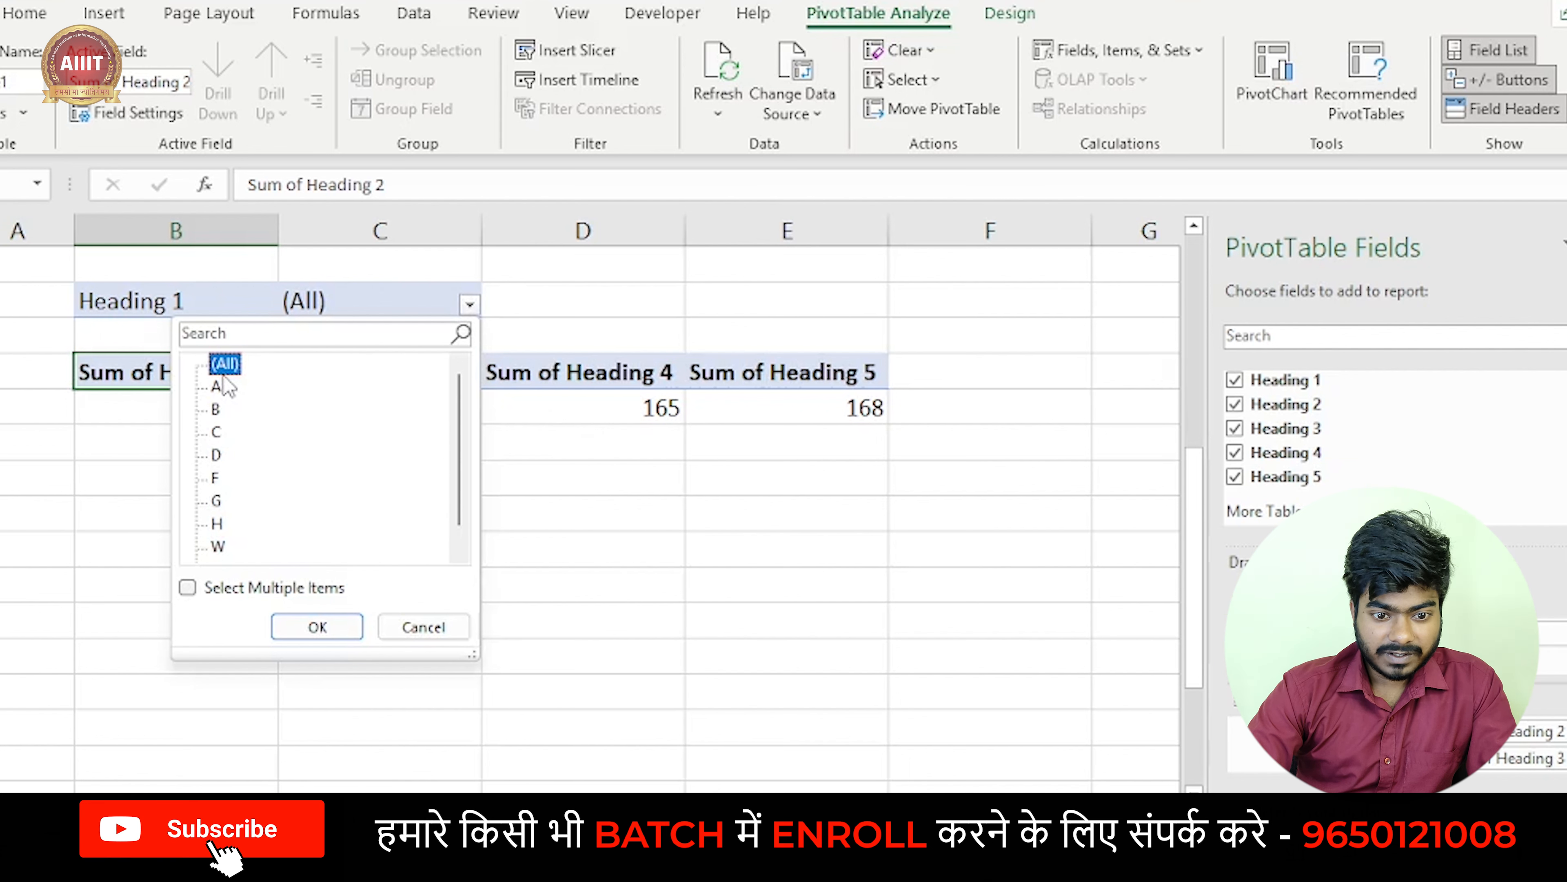
{"action": "left_click", "coordinate": [216, 388]}
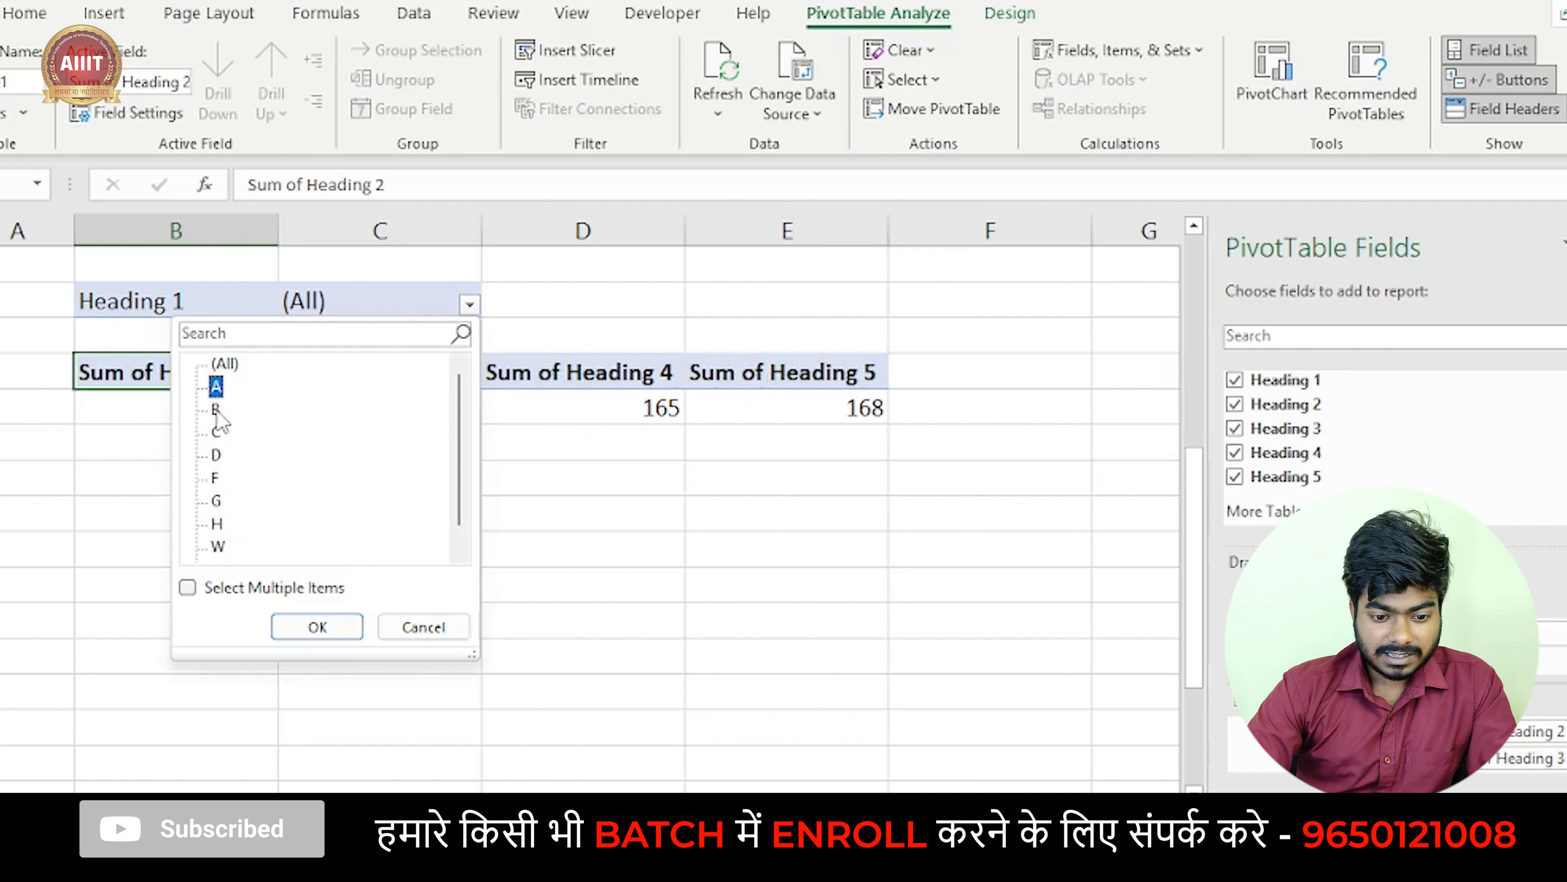
{"action": "left_click", "coordinate": [216, 410]}
{"action": "left_click", "coordinate": [317, 627]}
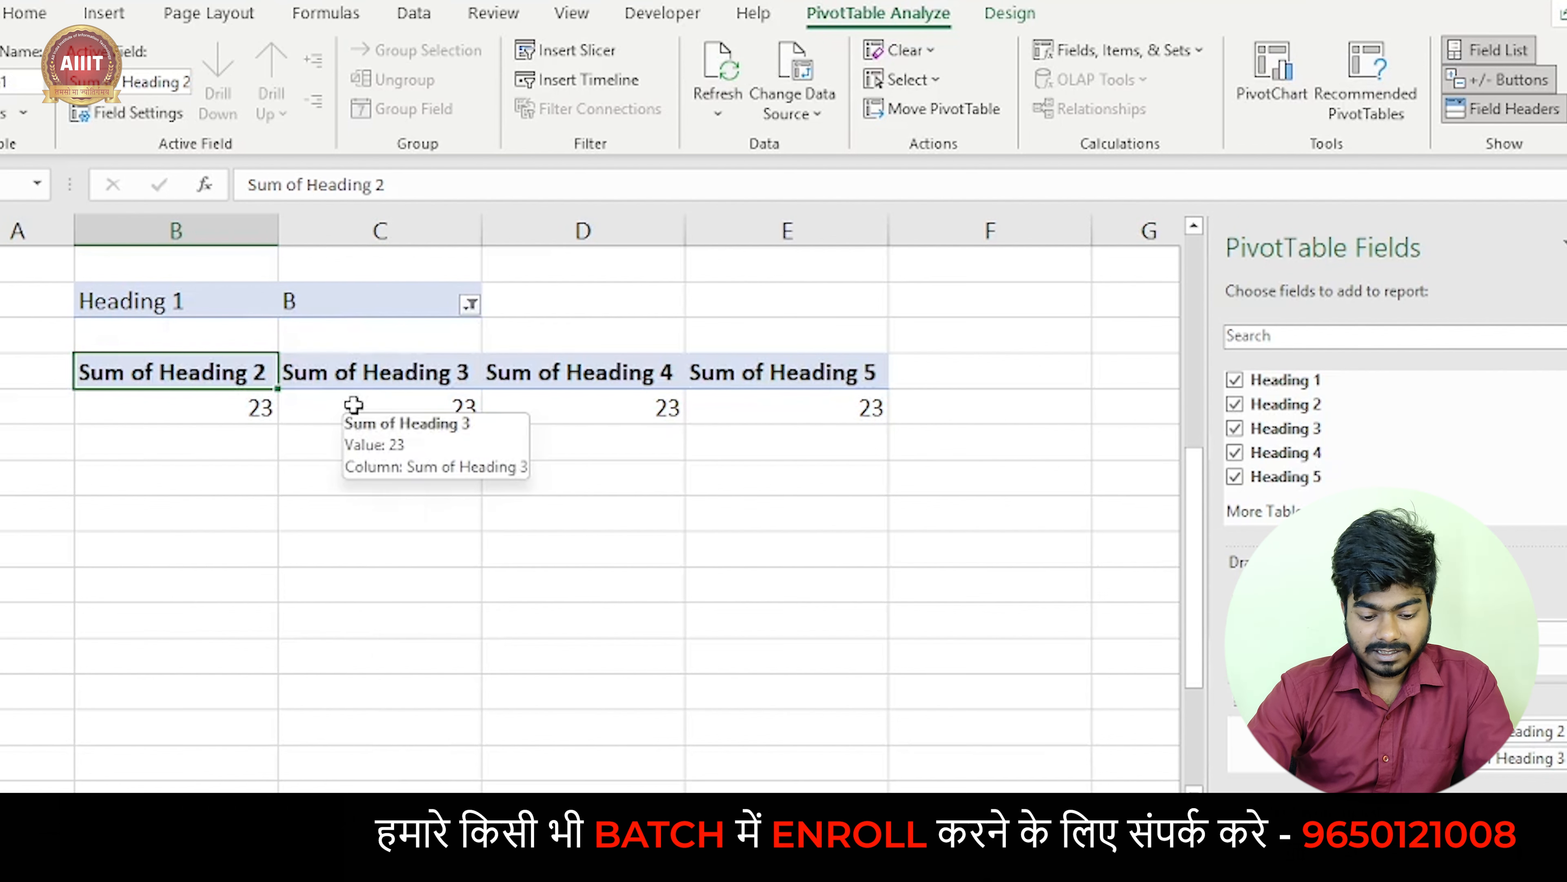
- Undo the B filter and the move of Heading 1 to the report filter area
{"action": "key", "text": "ctrl+z"}
{"action": "key", "text": "ctrl+z"}
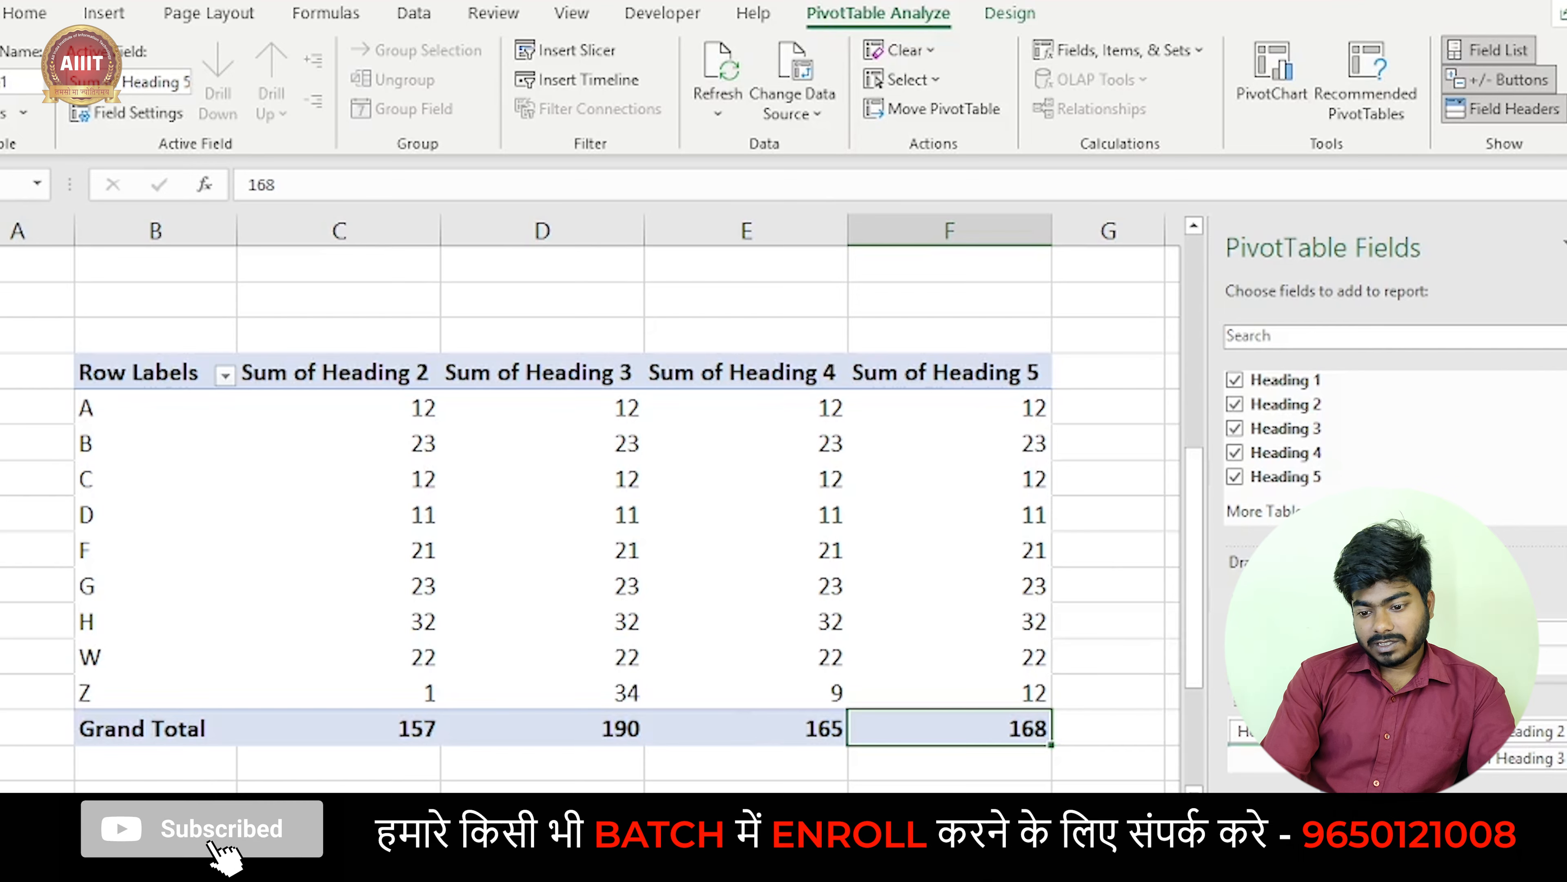
- Move the Values field from the columns to the rows area below Heading 1 and look through the rearranged PivotTable
{"action": "left_click_drag", "start_coordinate": [1472, 633], "coordinate": [1293, 755]}
{"action": "scroll", "coordinate": [571, 547], "scroll_direction": "down", "scroll_amount": 10}
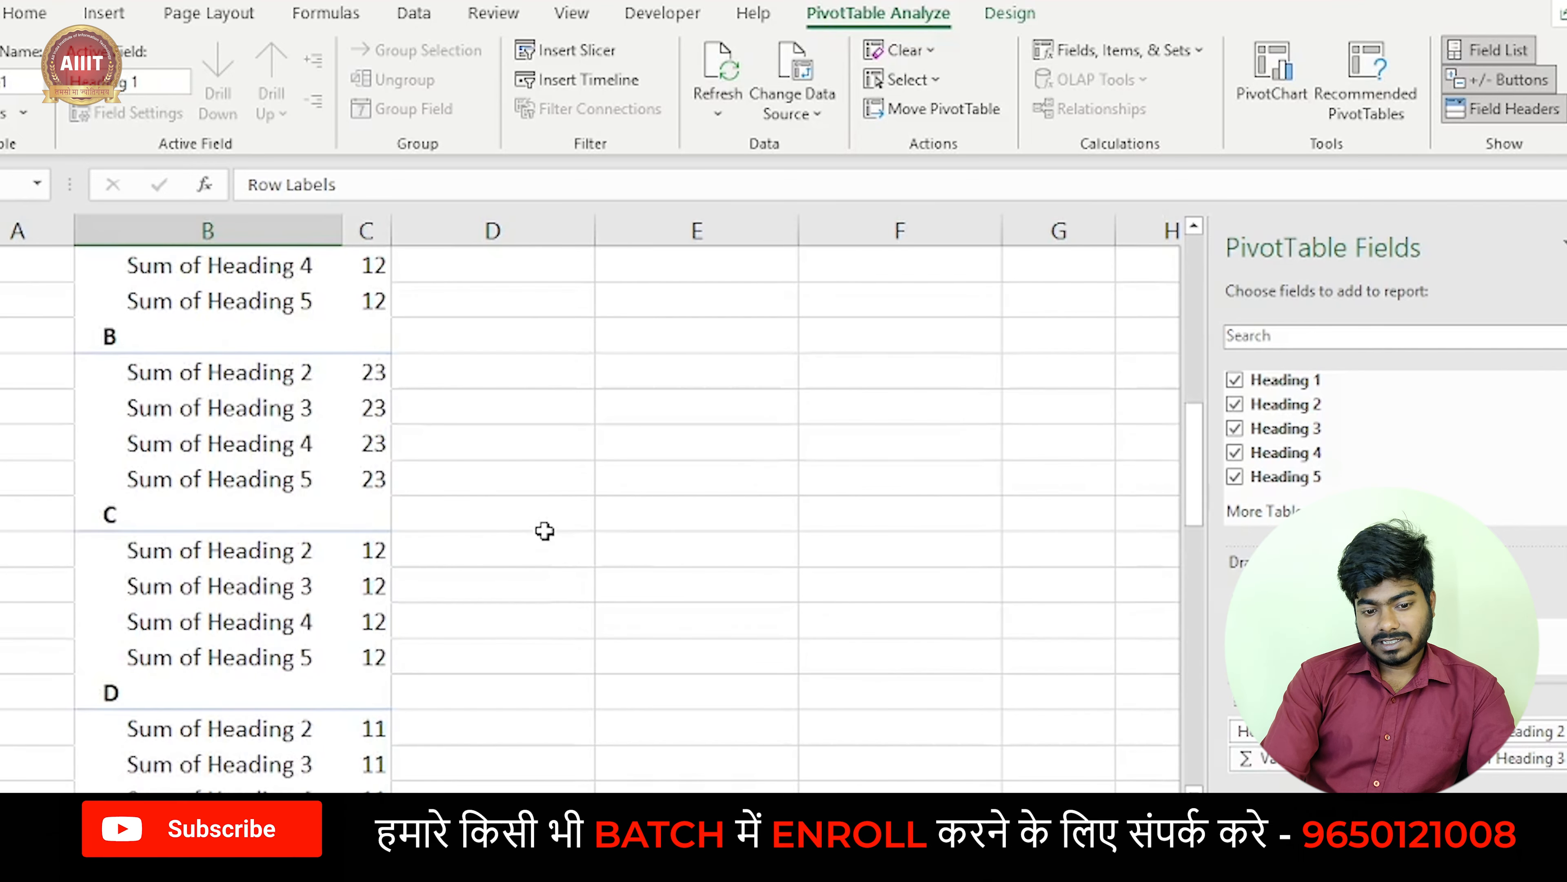
{"action": "scroll", "coordinate": [545, 531], "scroll_direction": "down", "scroll_amount": 3}
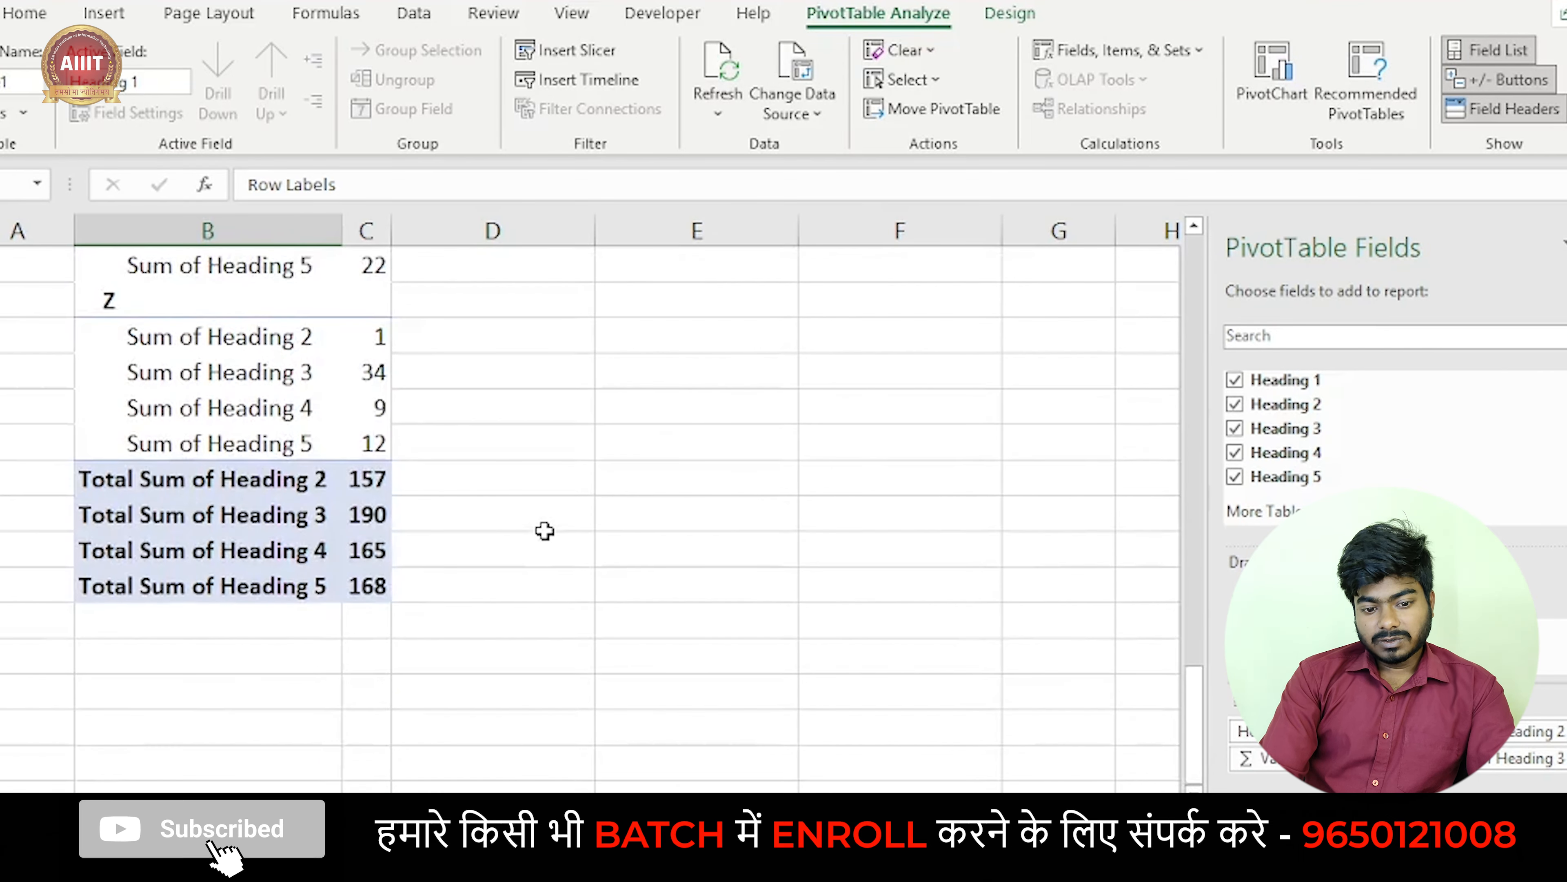
{"action": "scroll", "coordinate": [544, 531], "scroll_direction": "up", "scroll_amount": 9}
{"action": "scroll", "coordinate": [545, 531], "scroll_direction": "right", "scroll_amount": 1}
{"action": "scroll", "coordinate": [545, 531], "scroll_direction": "up", "scroll_amount": 3}
{"action": "scroll", "coordinate": [545, 531], "scroll_direction": "left", "scroll_amount": 1}
{"action": "scroll", "coordinate": [545, 531], "scroll_direction": "down", "scroll_amount": 4}
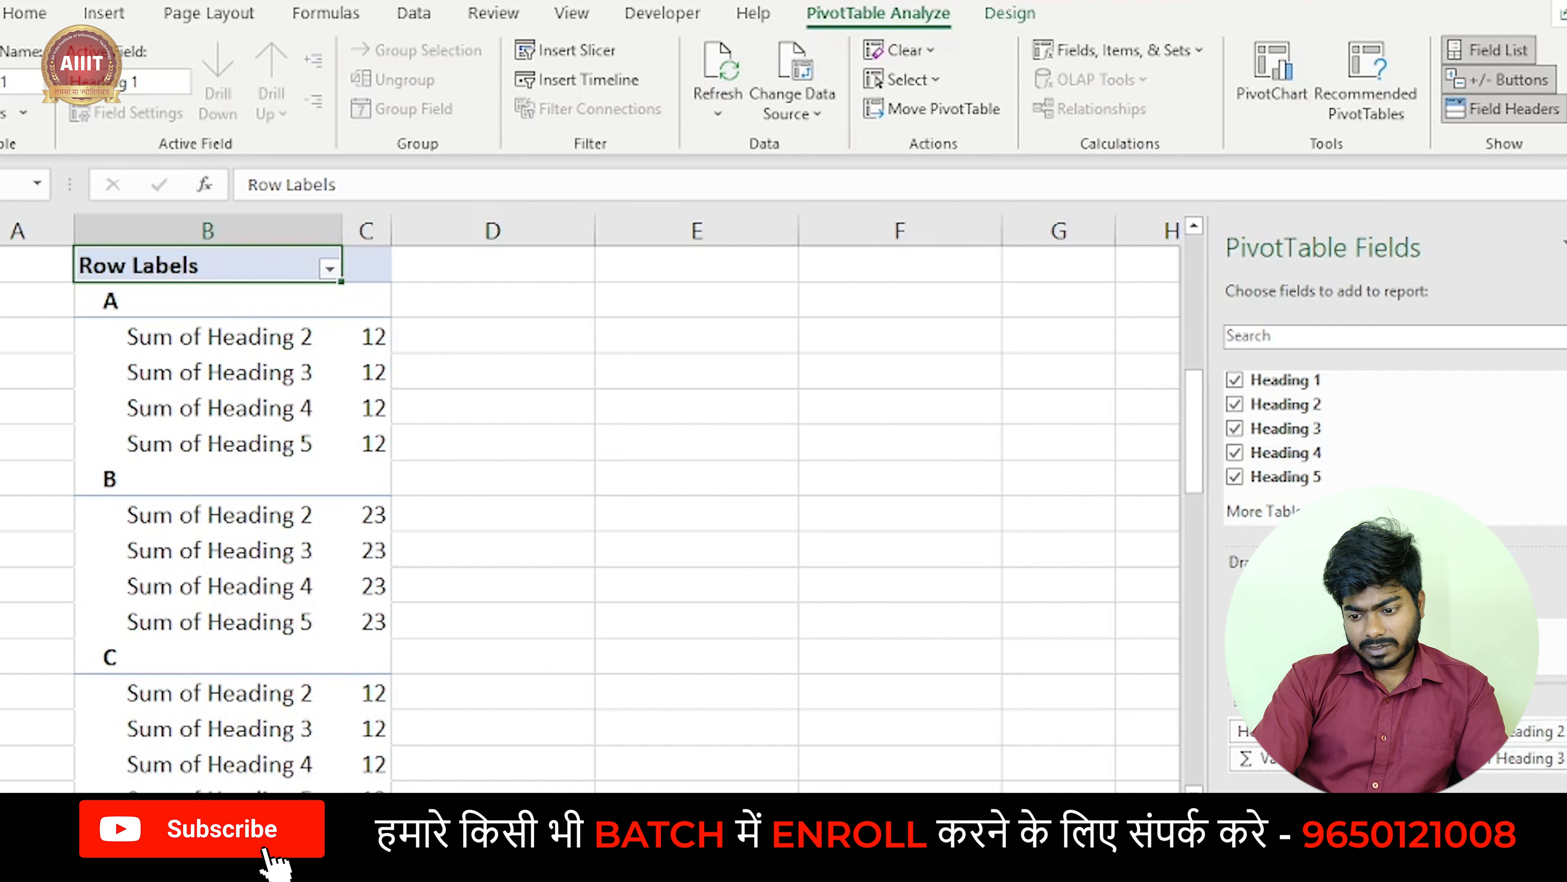
- In the value field settings of Heading 2, try the Count and Average calculations, then choose Sum again and confirm
{"action": "left_click", "coordinate": [1536, 731]}
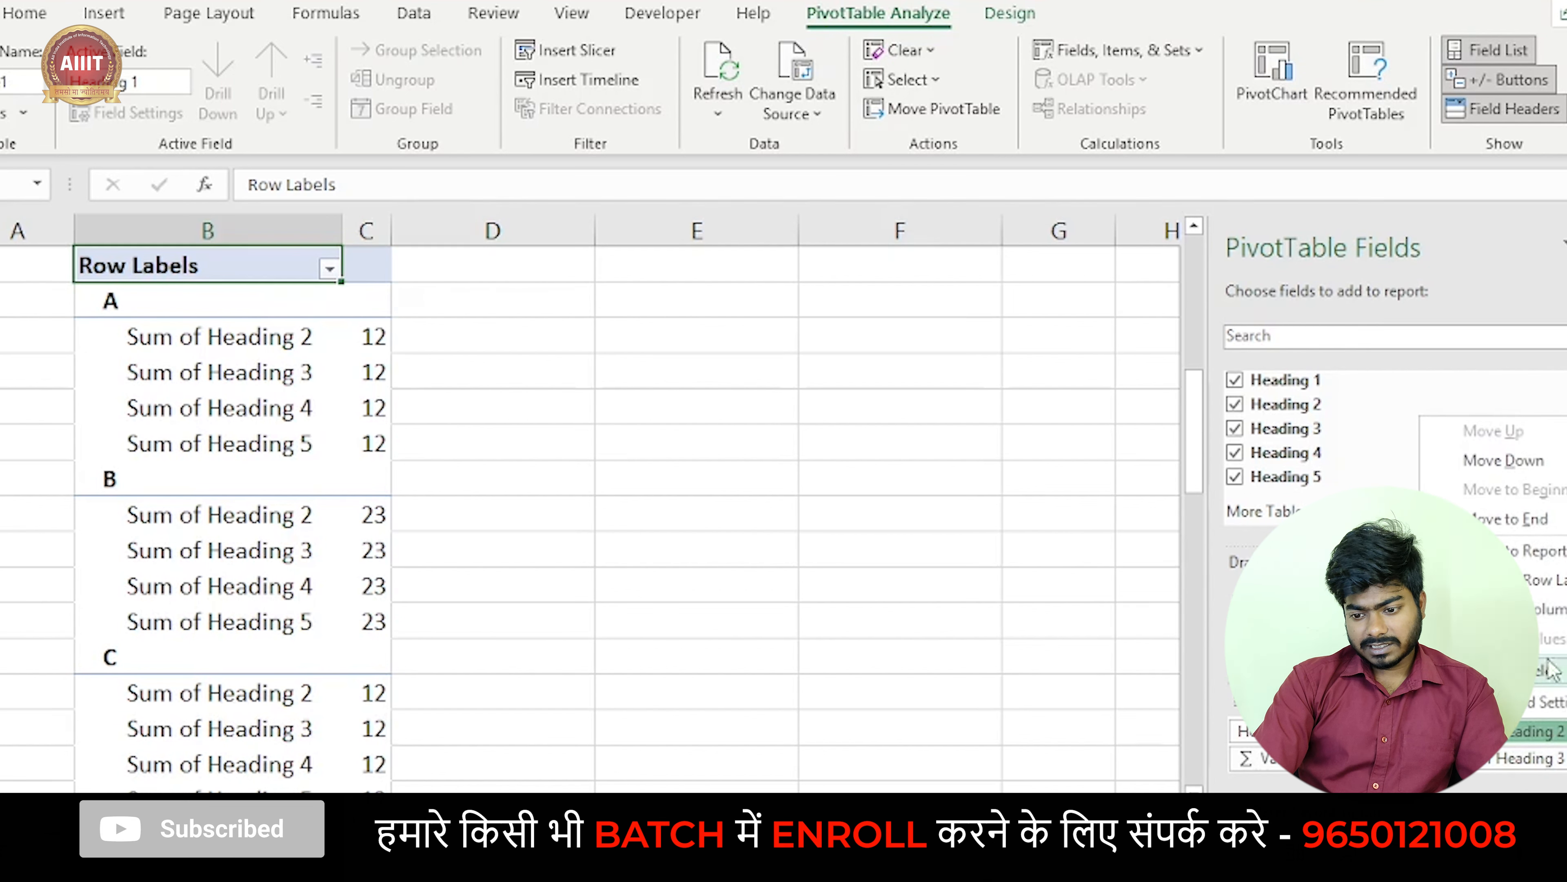
{"action": "left_click", "coordinate": [1528, 709]}
{"action": "left_click", "coordinate": [1228, 472]}
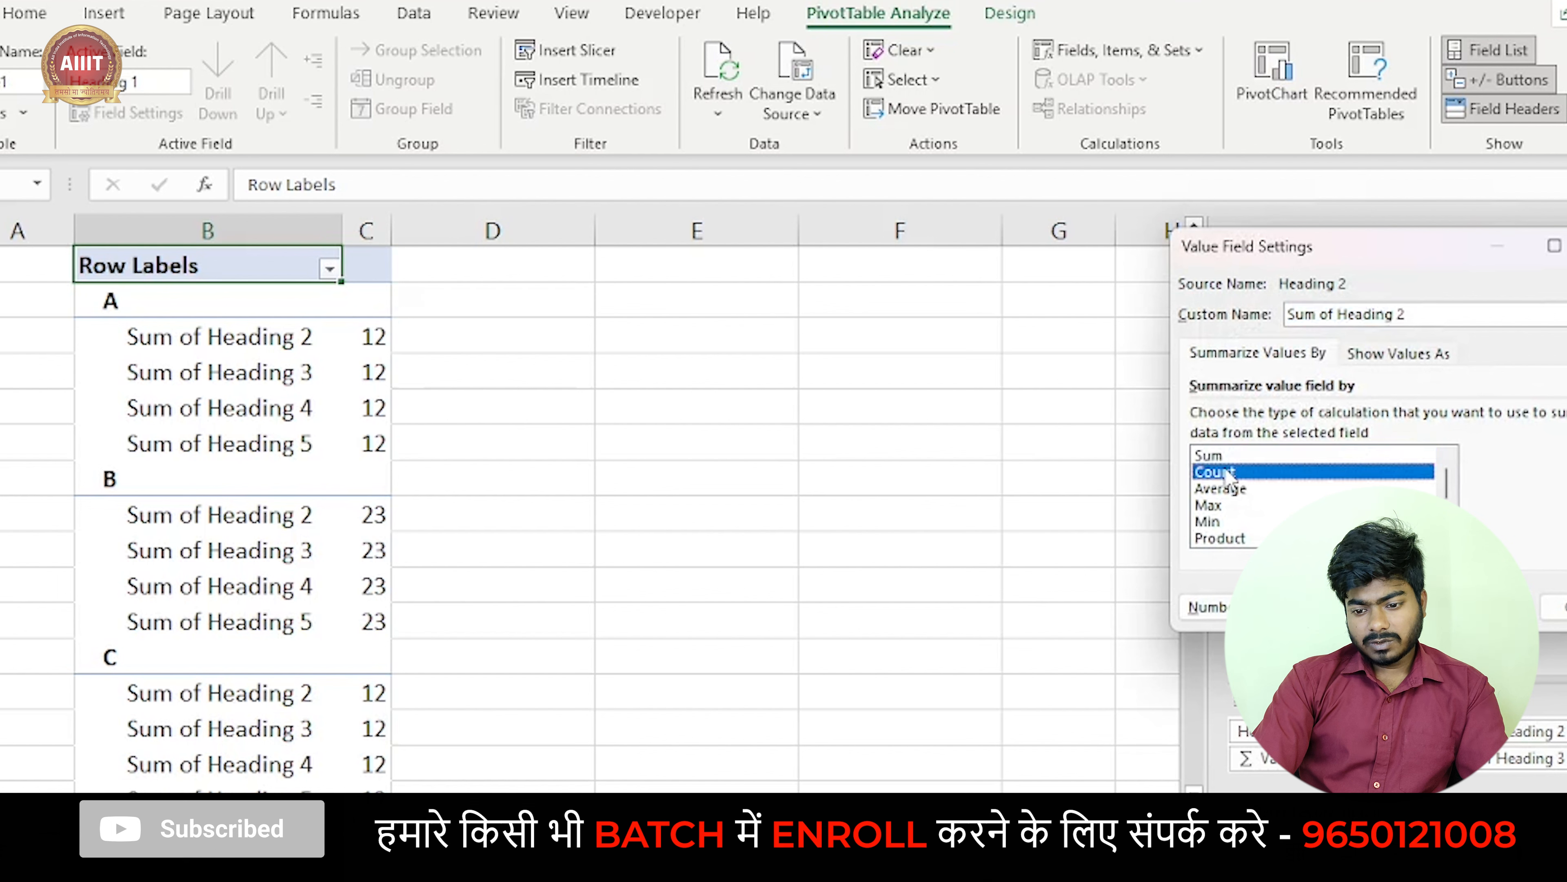
{"action": "left_click", "coordinate": [1233, 490]}
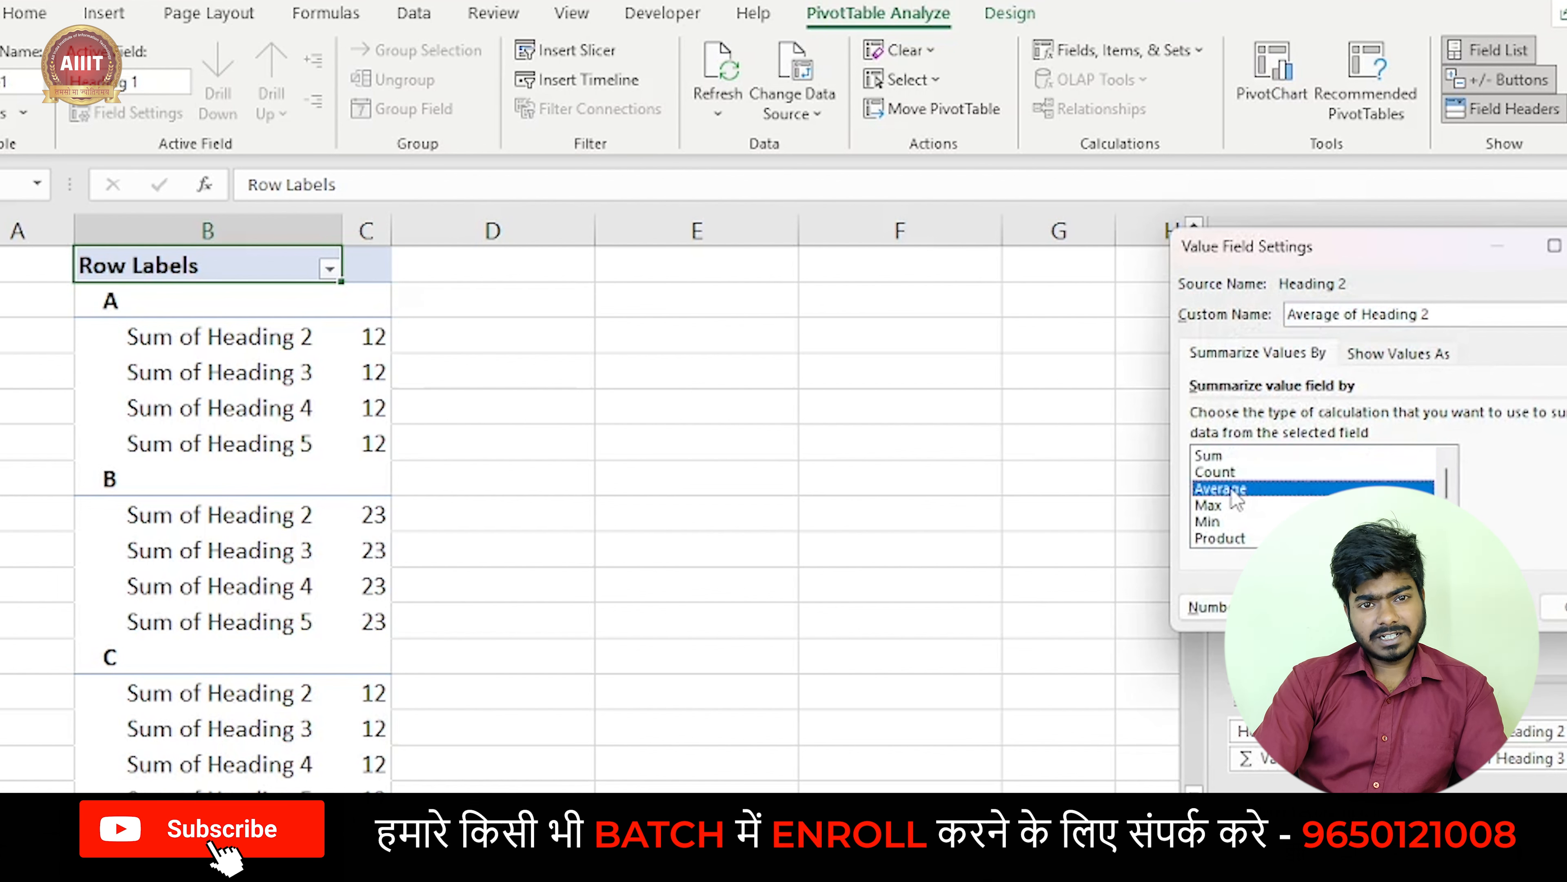
{"action": "left_click", "coordinate": [1232, 457]}
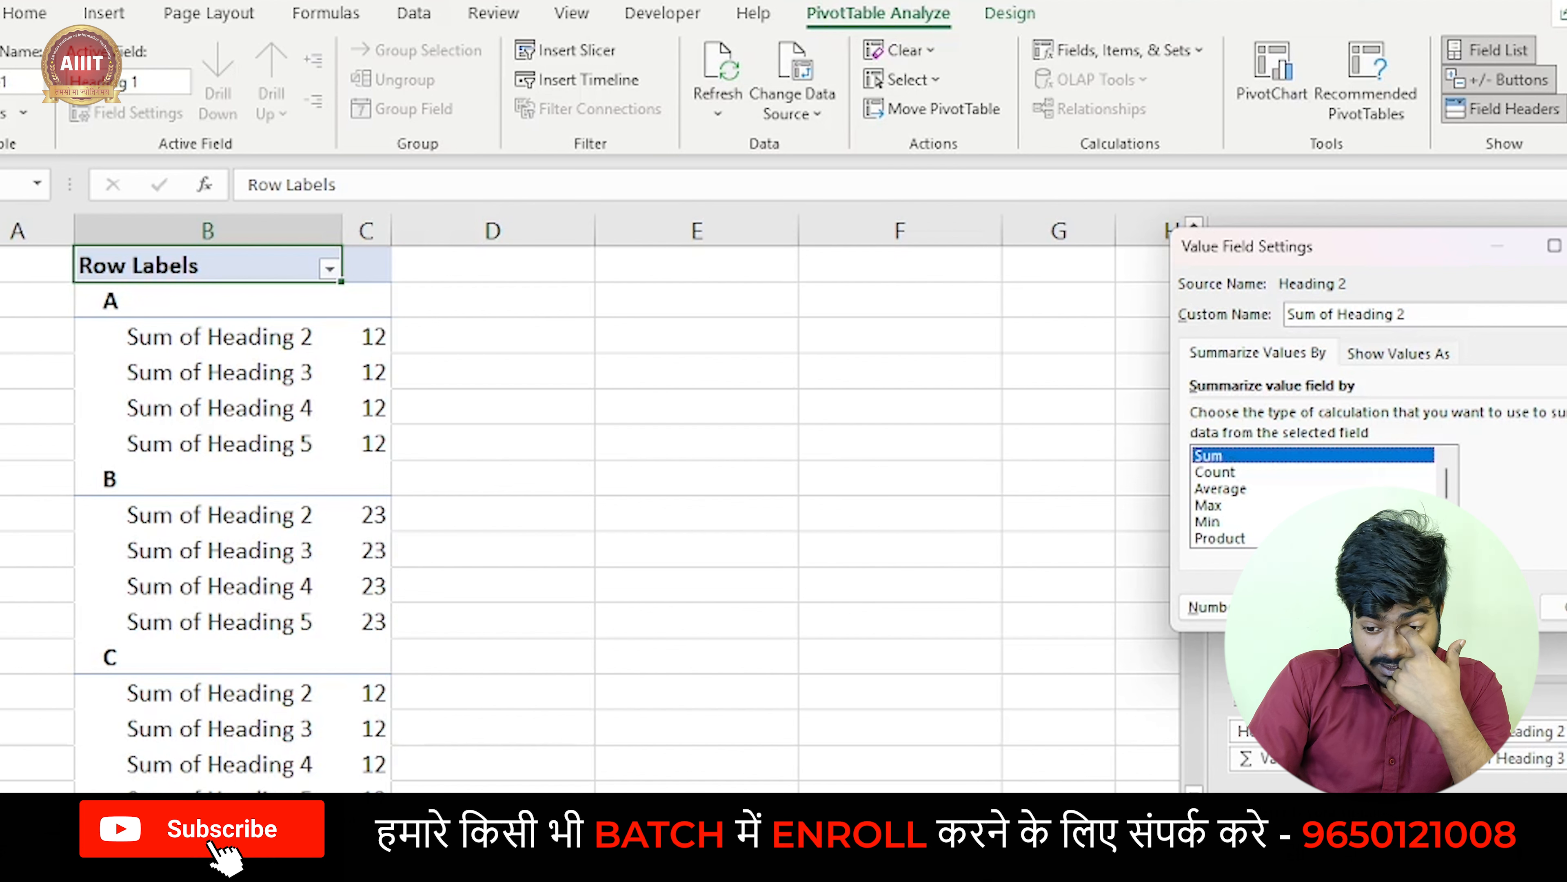
{"action": "key", "text": "Return"}
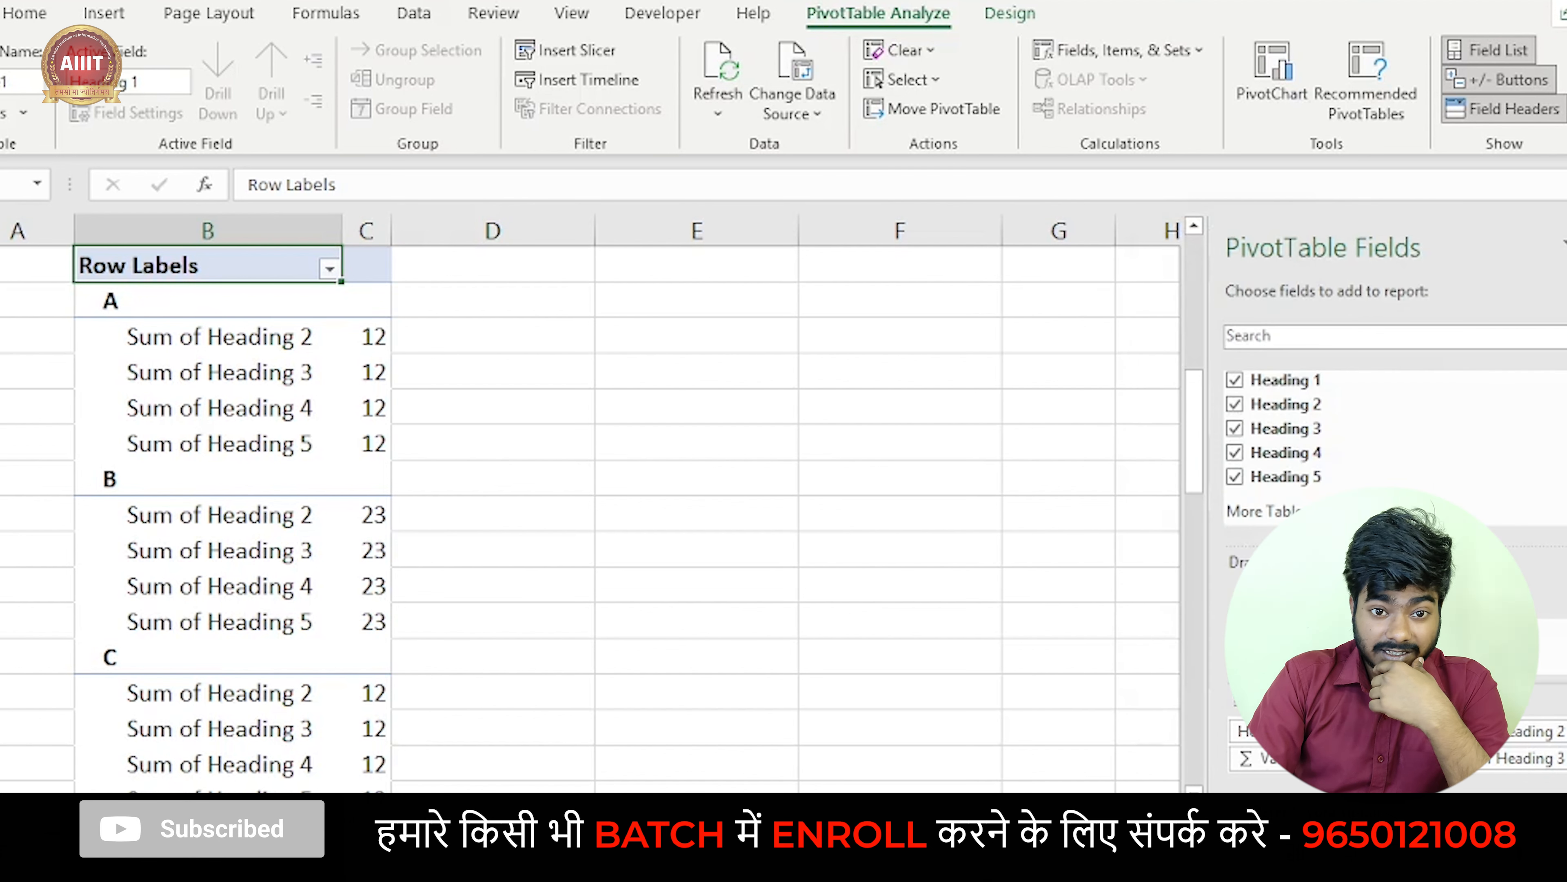
{"action": "left_click", "coordinate": [997, 609]}
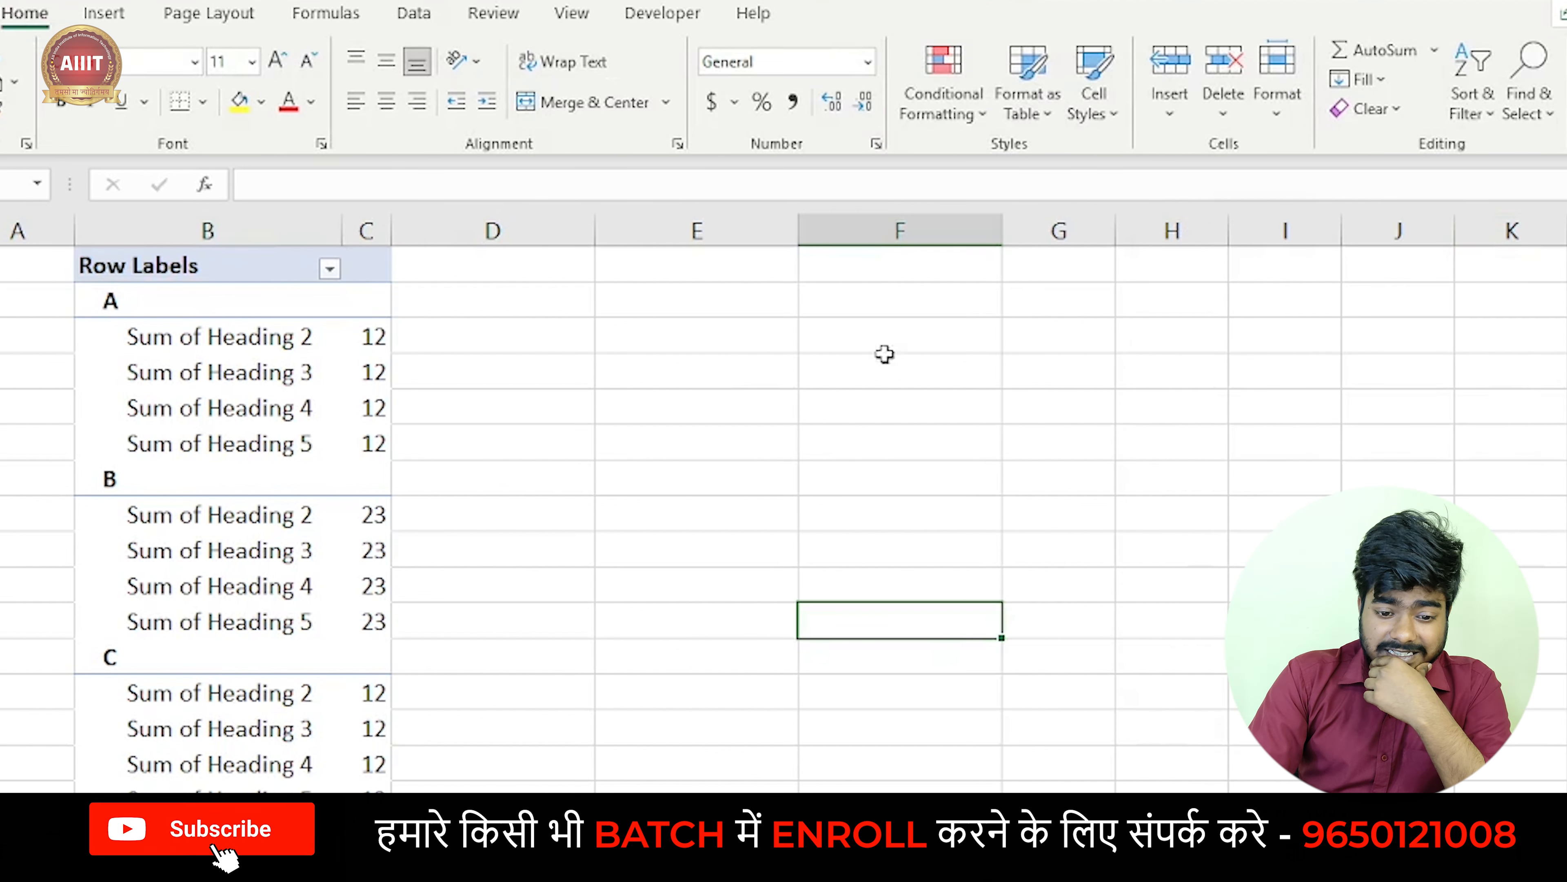
{"action": "left_click", "coordinate": [748, 369]}
{"action": "left_click", "coordinate": [252, 411]}
{"action": "scroll", "coordinate": [252, 411], "scroll_direction": "up", "scroll_amount": 3}
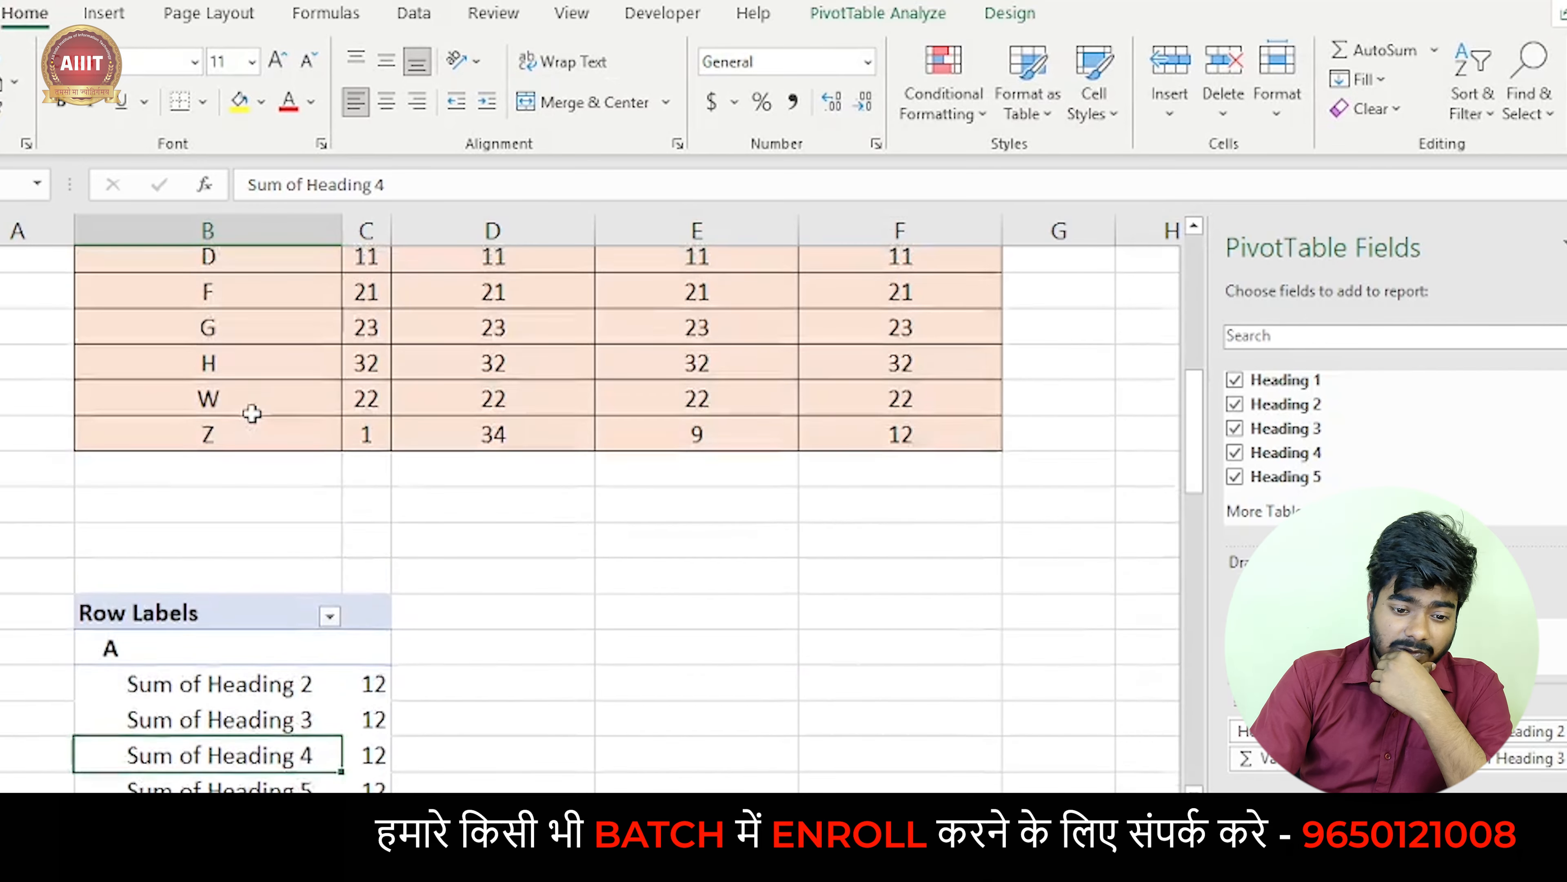
- Close the PivotTable field list and widen column C of the source table until its Heading 2 label fits
{"action": "scroll", "coordinate": [252, 411], "scroll_direction": "down", "scroll_amount": 3}
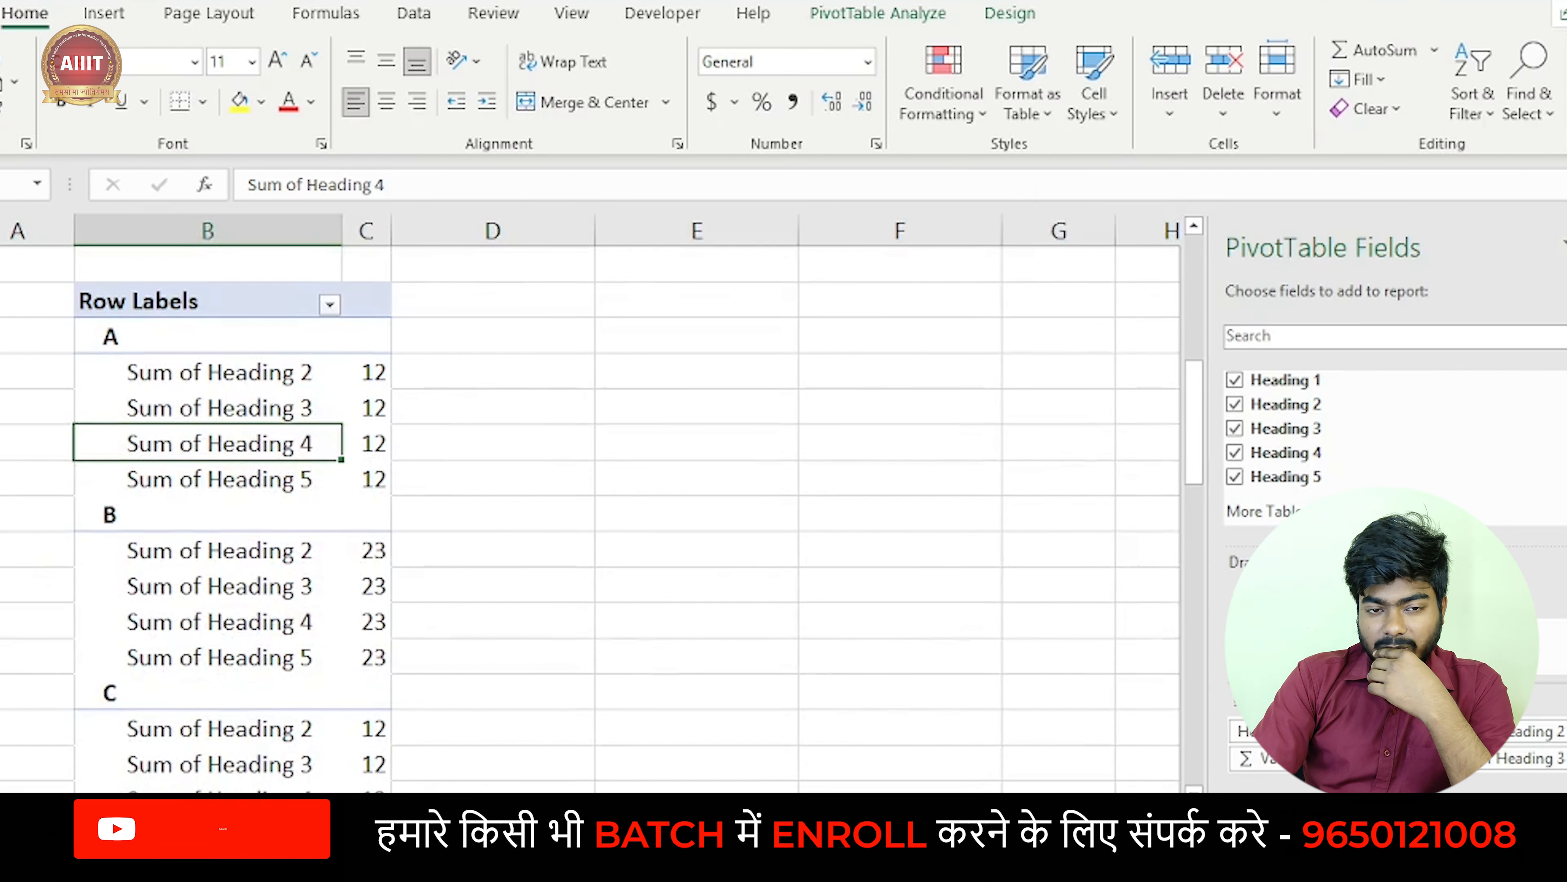
{"action": "left_click", "coordinate": [1566, 246]}
{"action": "left_click", "coordinate": [719, 508]}
{"action": "scroll", "coordinate": [719, 507], "scroll_direction": "up", "scroll_amount": 5}
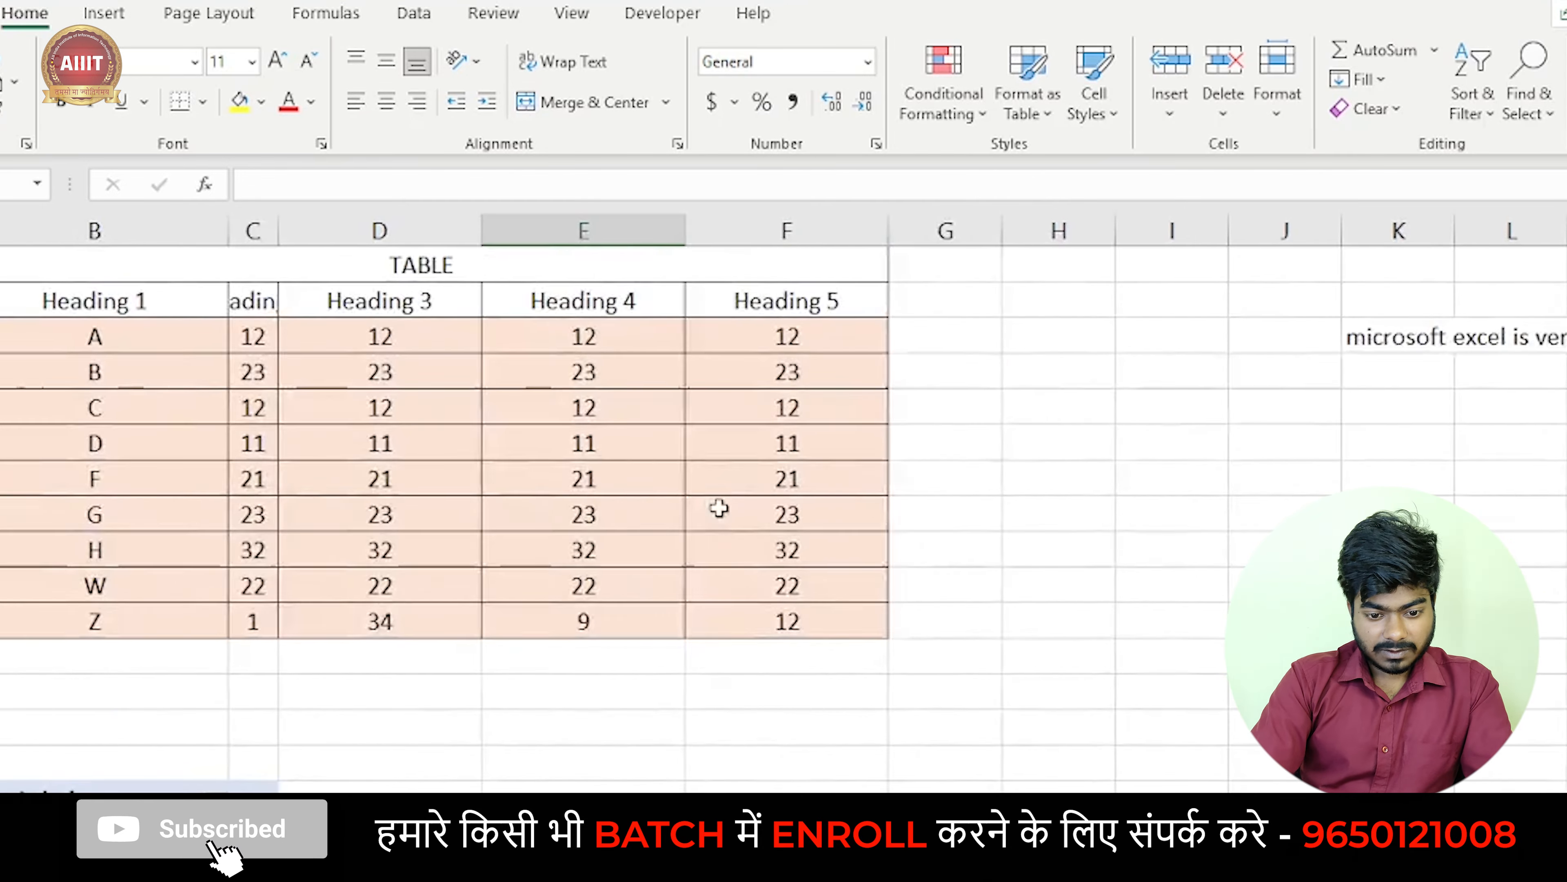
{"action": "left_click_drag", "start_coordinate": [198, 322], "coordinate": [465, 413]}
{"action": "left_click", "coordinate": [463, 415]}
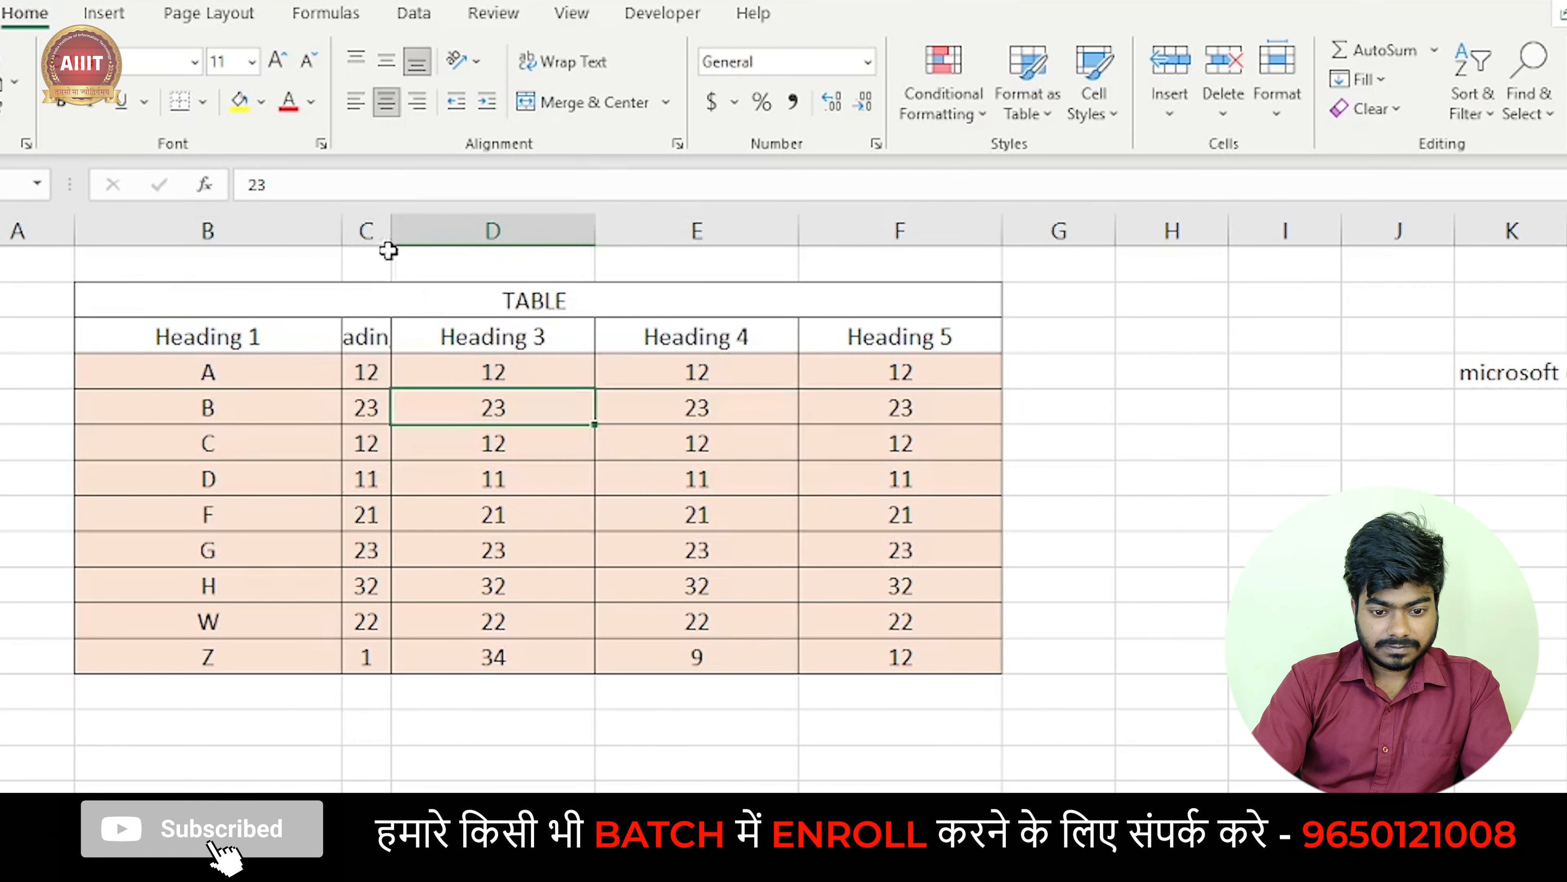
{"action": "left_click_drag", "start_coordinate": [391, 229], "coordinate": [524, 230]}
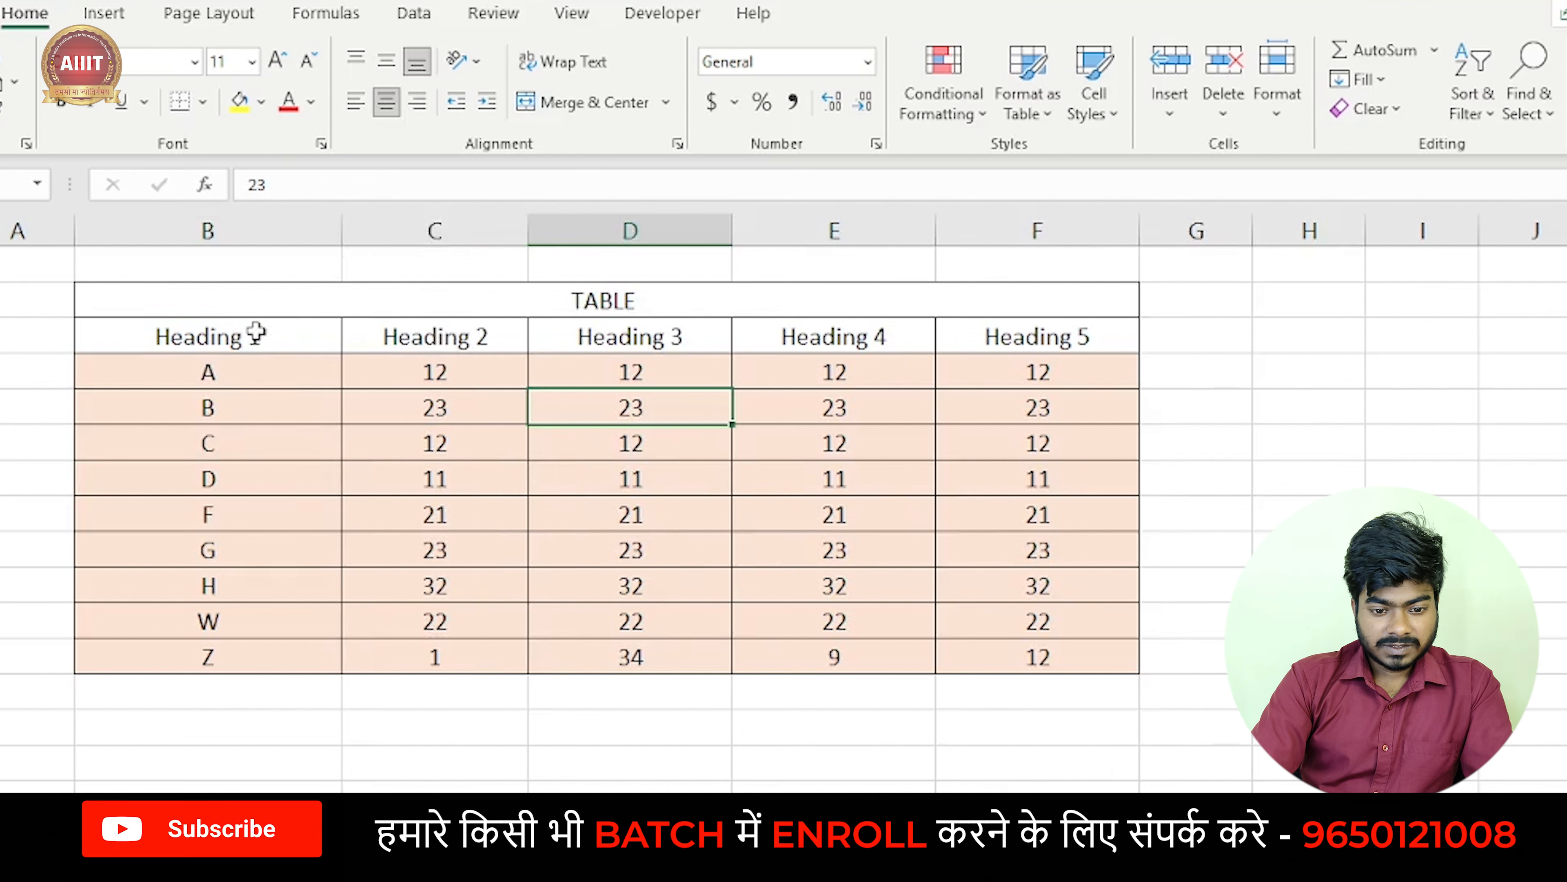
- Create a PivotTable from the source table range B3:F12, including its headings, in a new worksheet
{"action": "left_click_drag", "start_coordinate": [252, 336], "coordinate": [493, 377]}
{"action": "left_click_drag", "start_coordinate": [677, 400], "coordinate": [989, 650]}
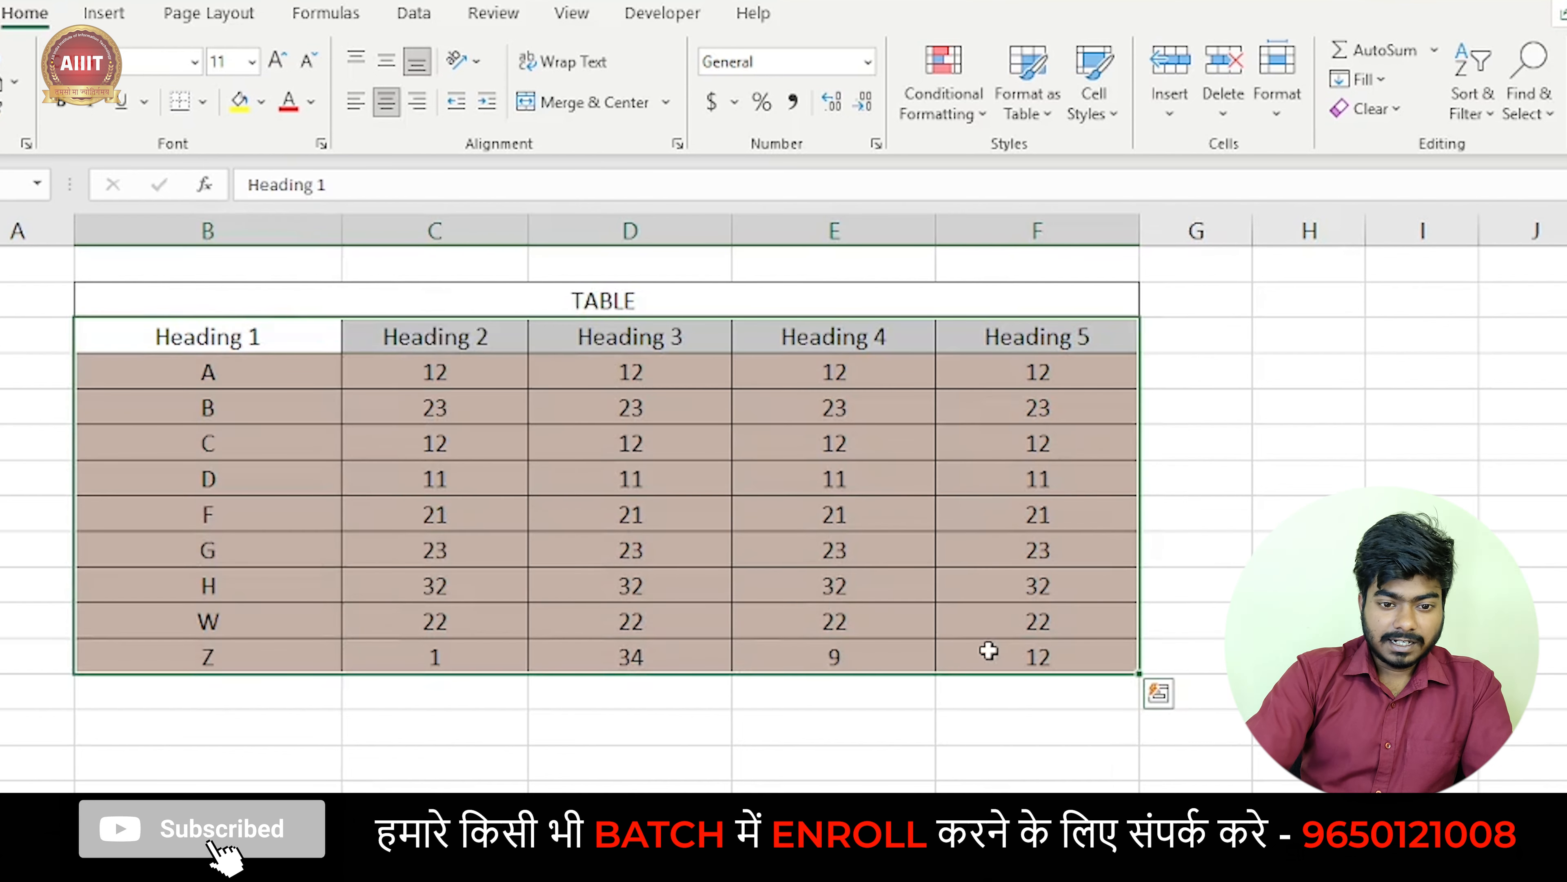
{"action": "left_click", "coordinate": [104, 13]}
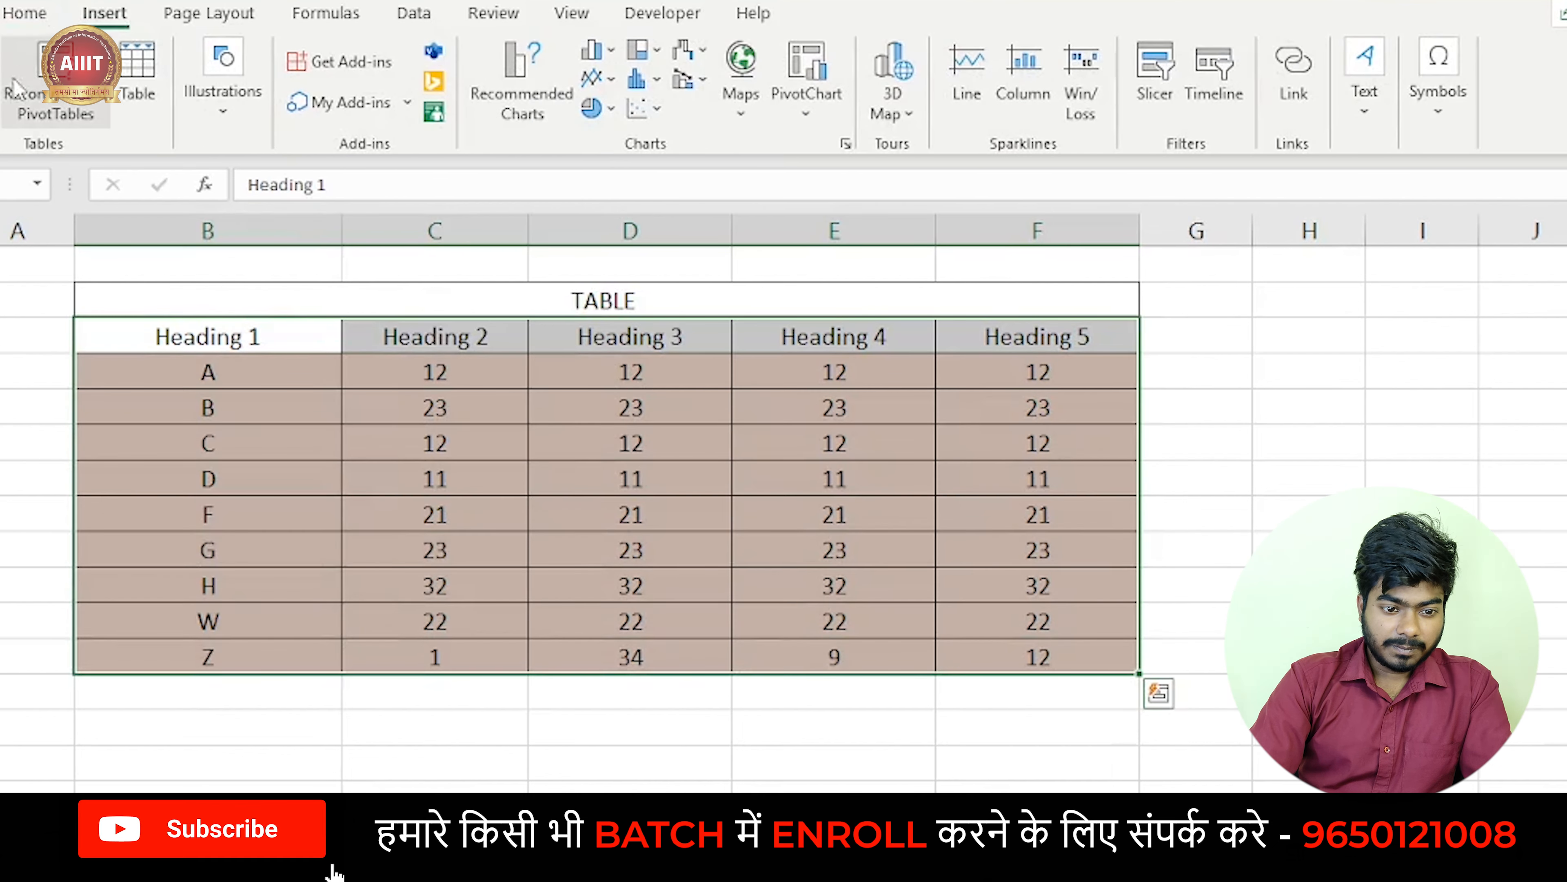
{"action": "left_click", "coordinate": [3, 106]}
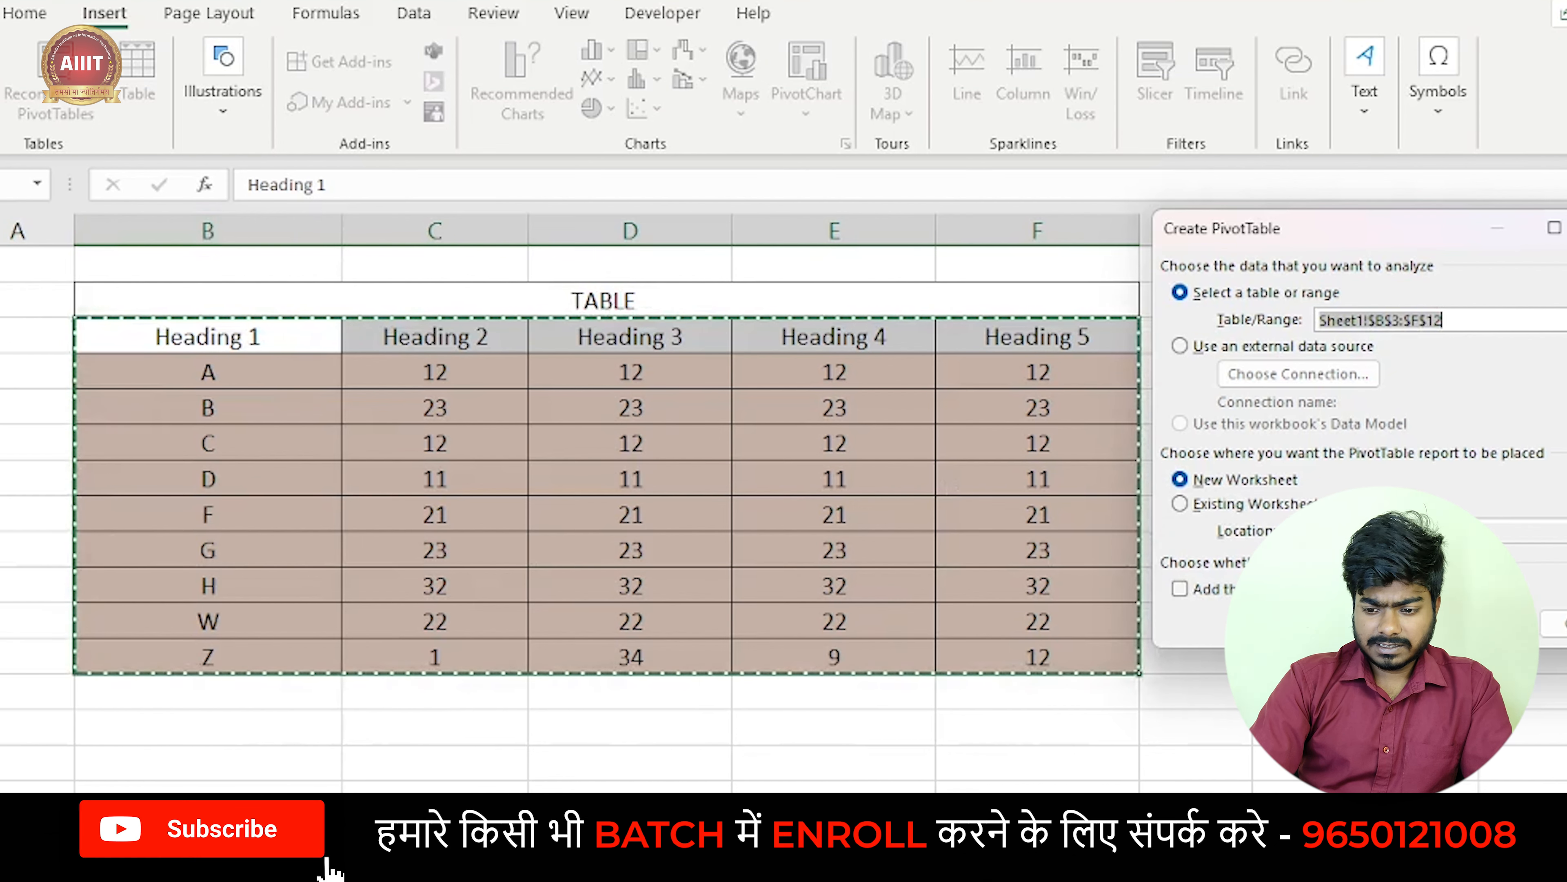
{"action": "left_click", "coordinate": [1561, 624]}
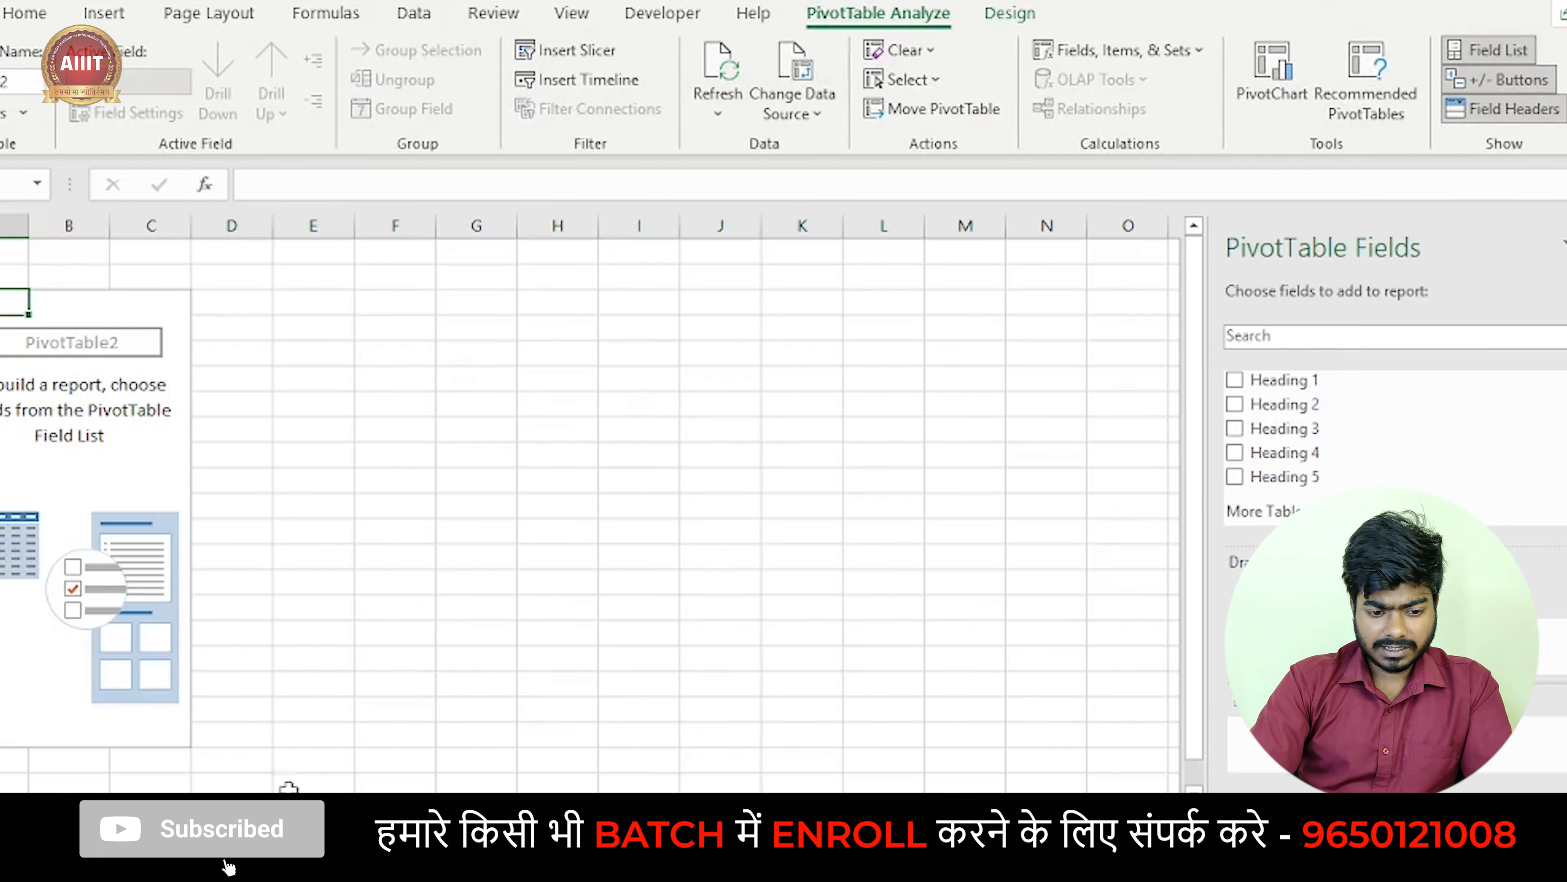
- Add all five fields, Heading 1 to Heading 5, to the new PivotTable
{"action": "left_click", "coordinate": [1235, 381]}
{"action": "left_click", "coordinate": [1235, 405]}
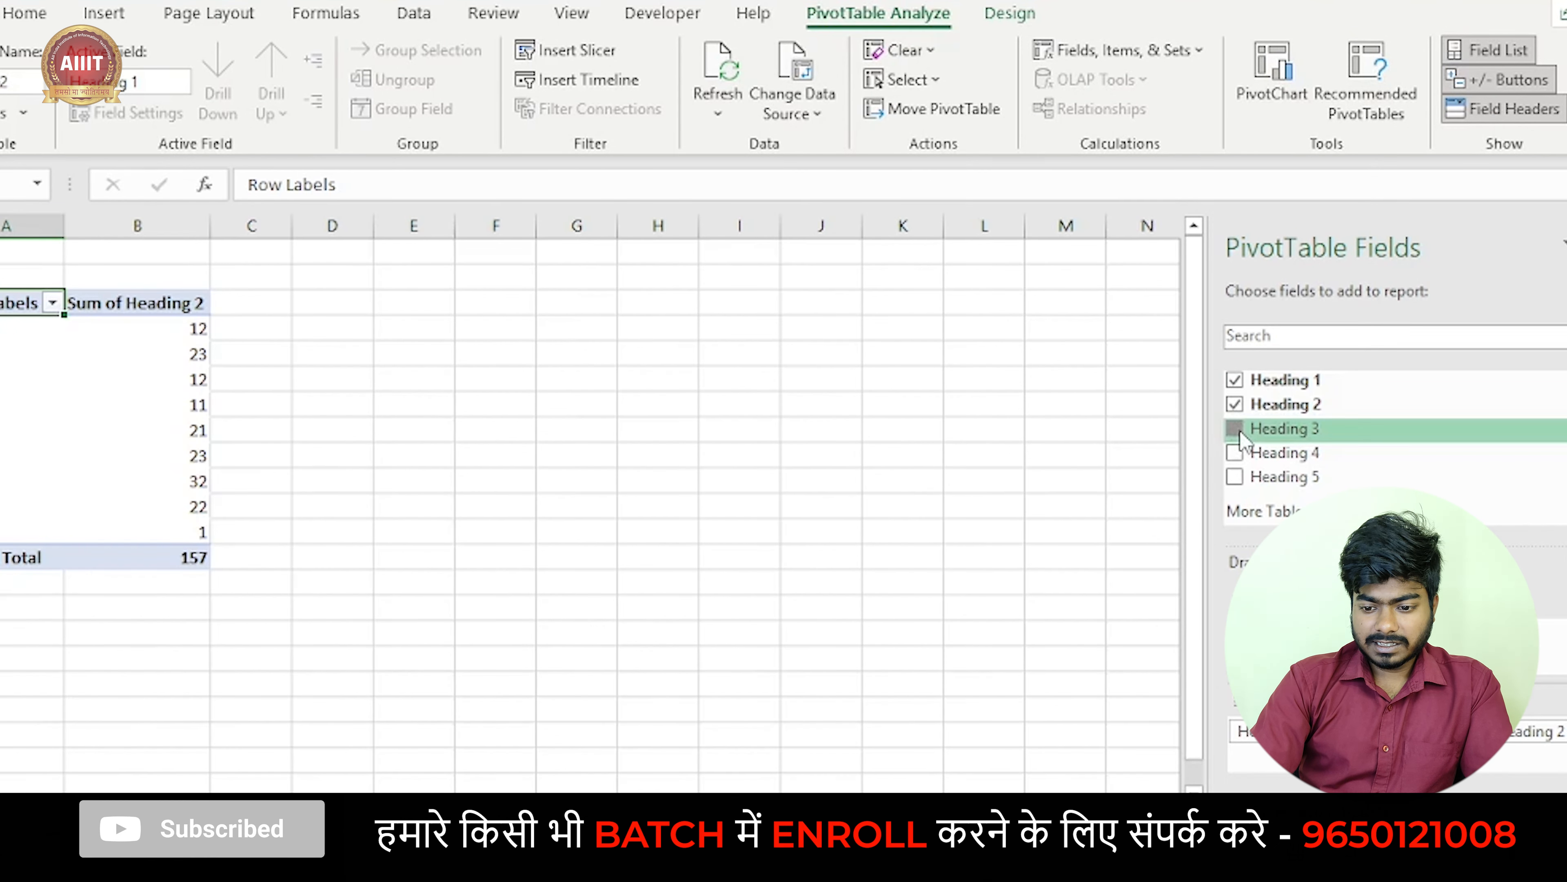
{"action": "left_click", "coordinate": [1234, 429]}
{"action": "left_click", "coordinate": [1235, 453]}
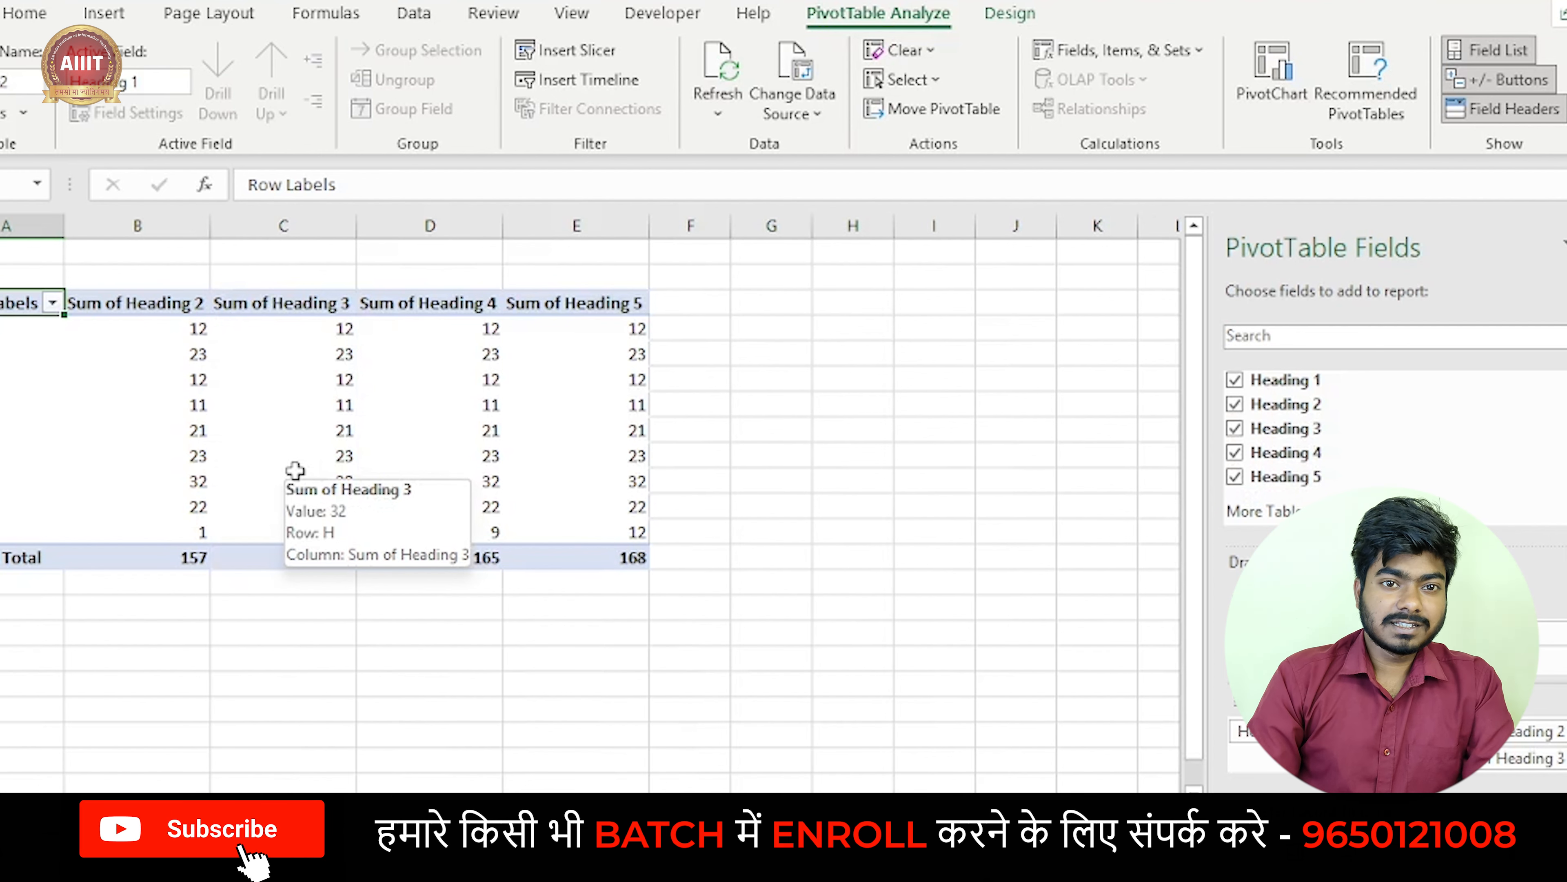
{"action": "left_click", "coordinate": [830, 612]}
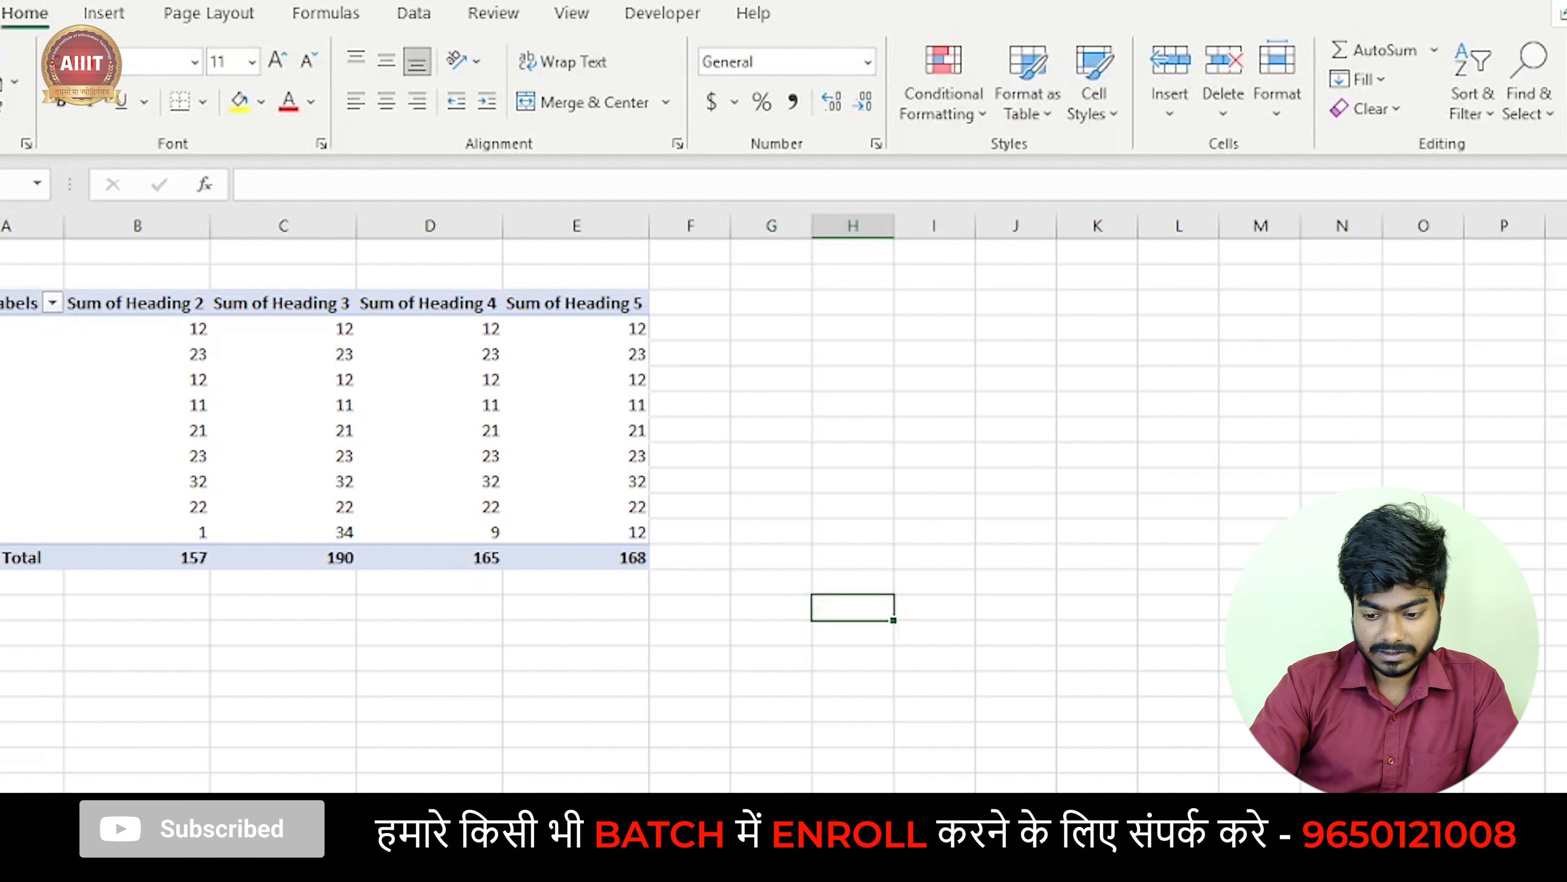
- Insert a slicer for Heading 1 and move it to the empty area beside the PivotTable
{"action": "left_click", "coordinate": [491, 381]}
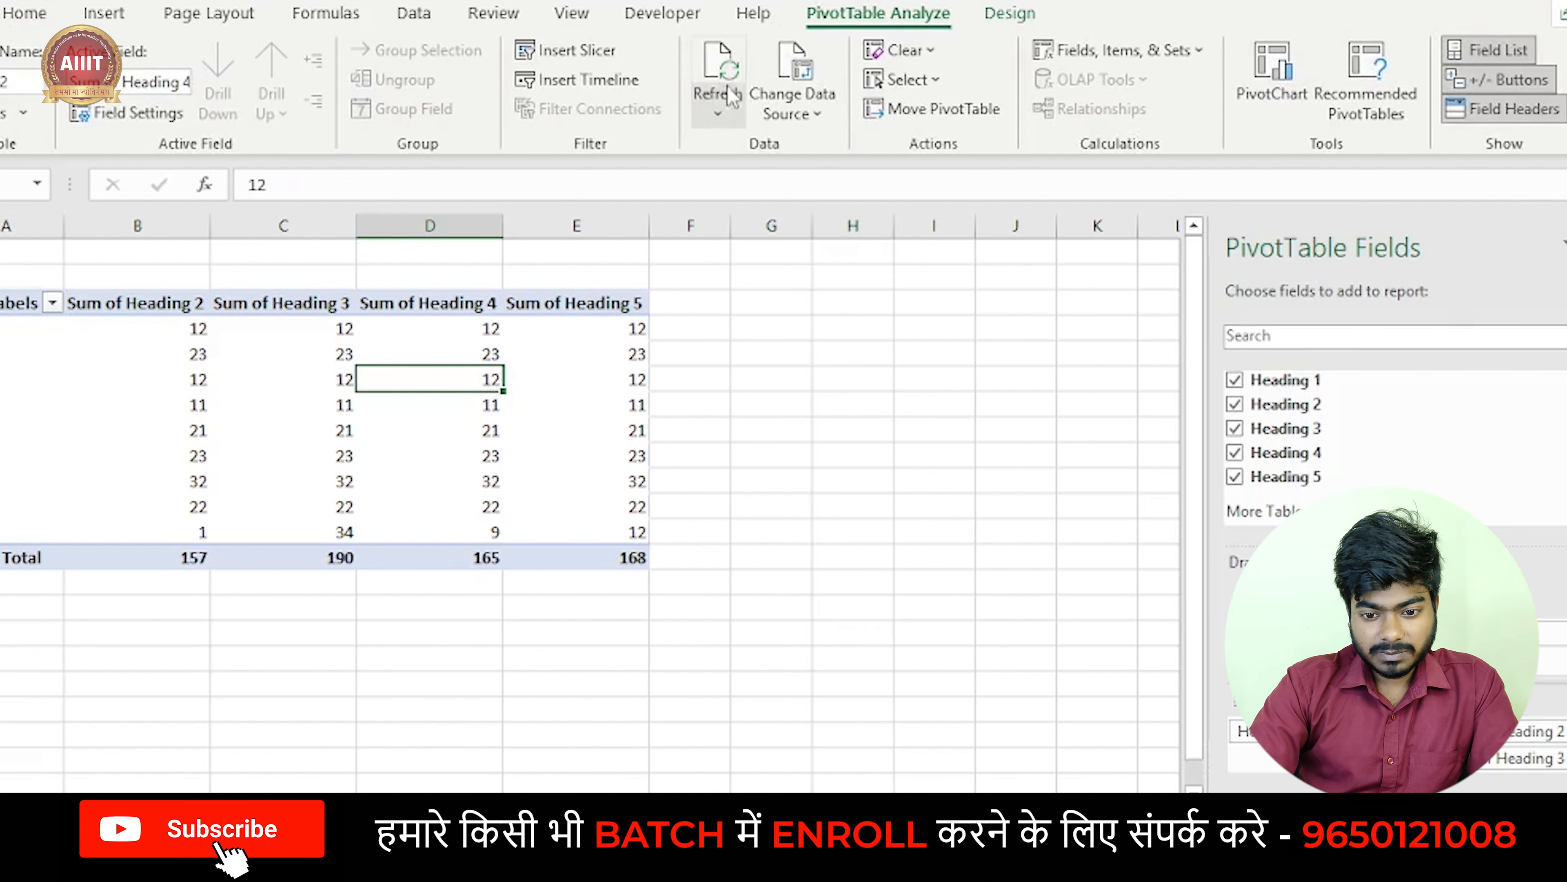
{"action": "left_click", "coordinate": [1017, 15]}
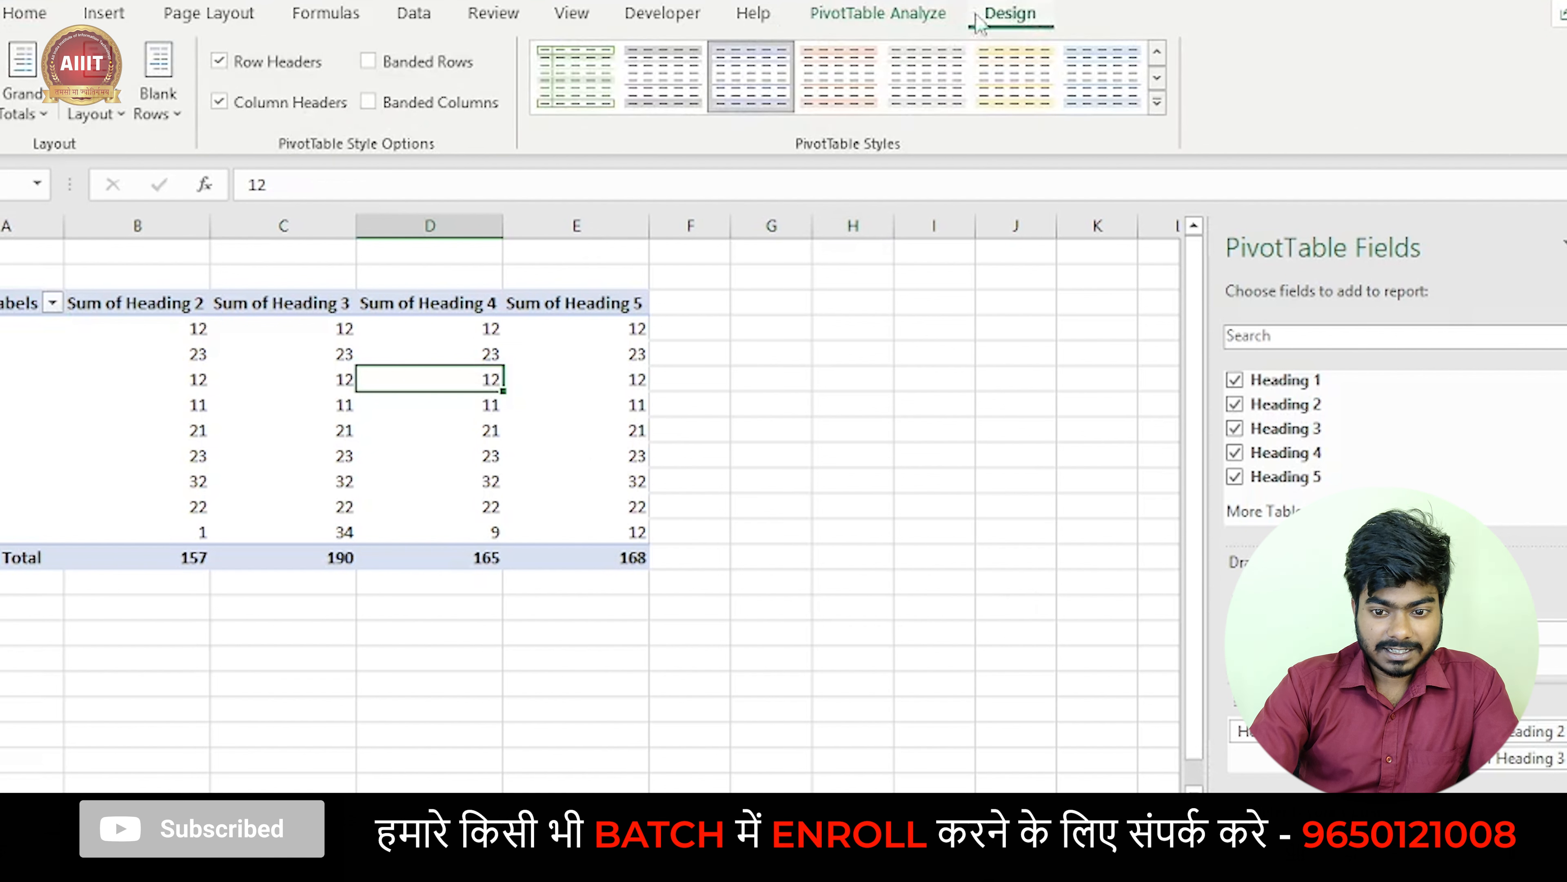
{"action": "left_click", "coordinate": [943, 15]}
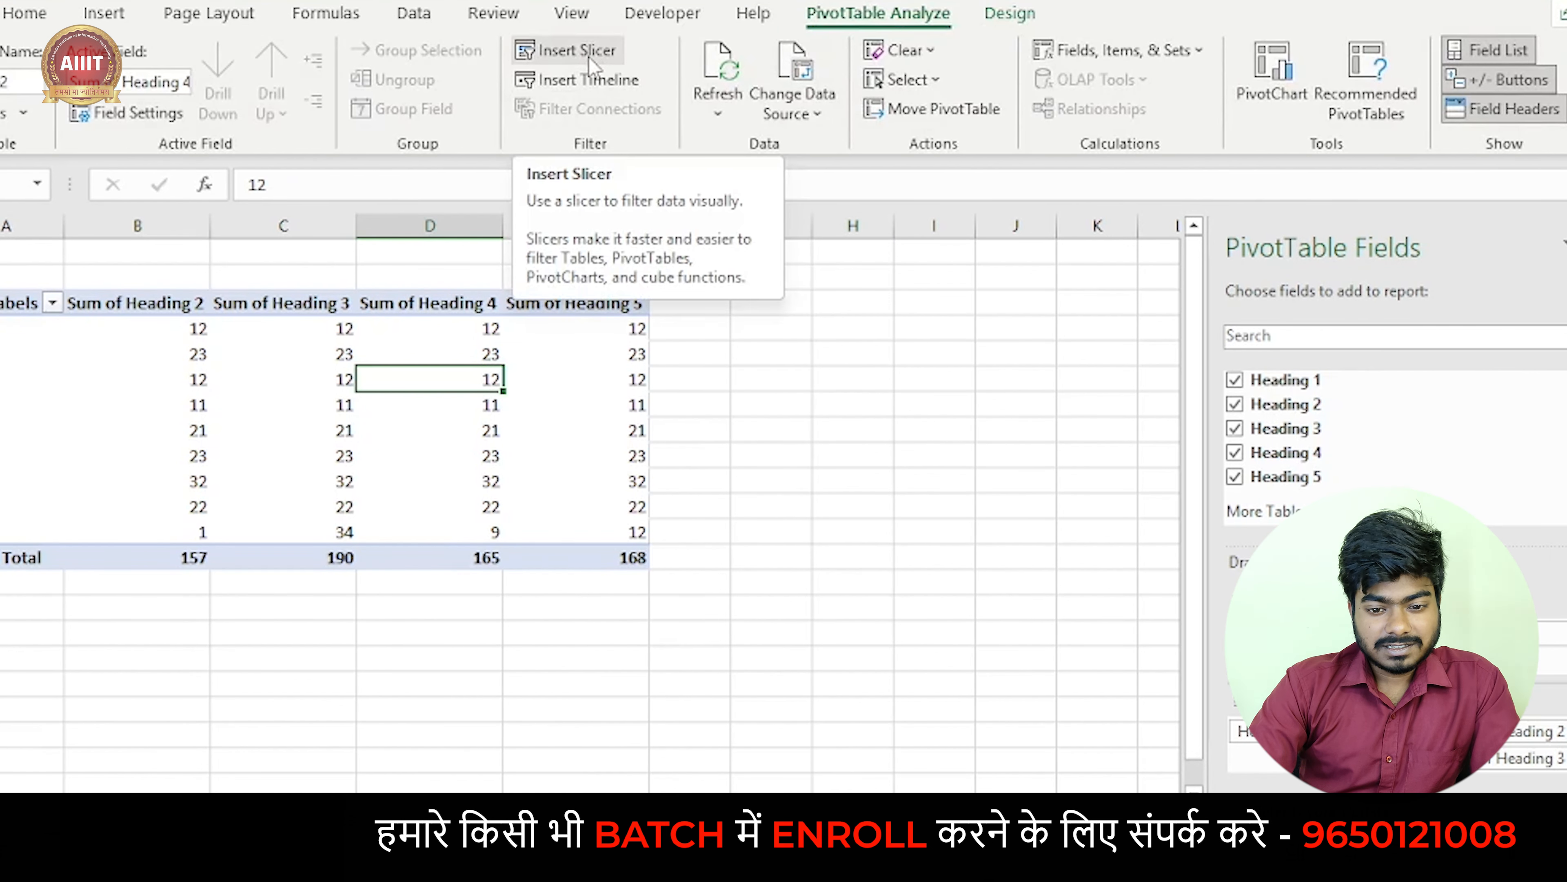
{"action": "left_click", "coordinate": [130, 395]}
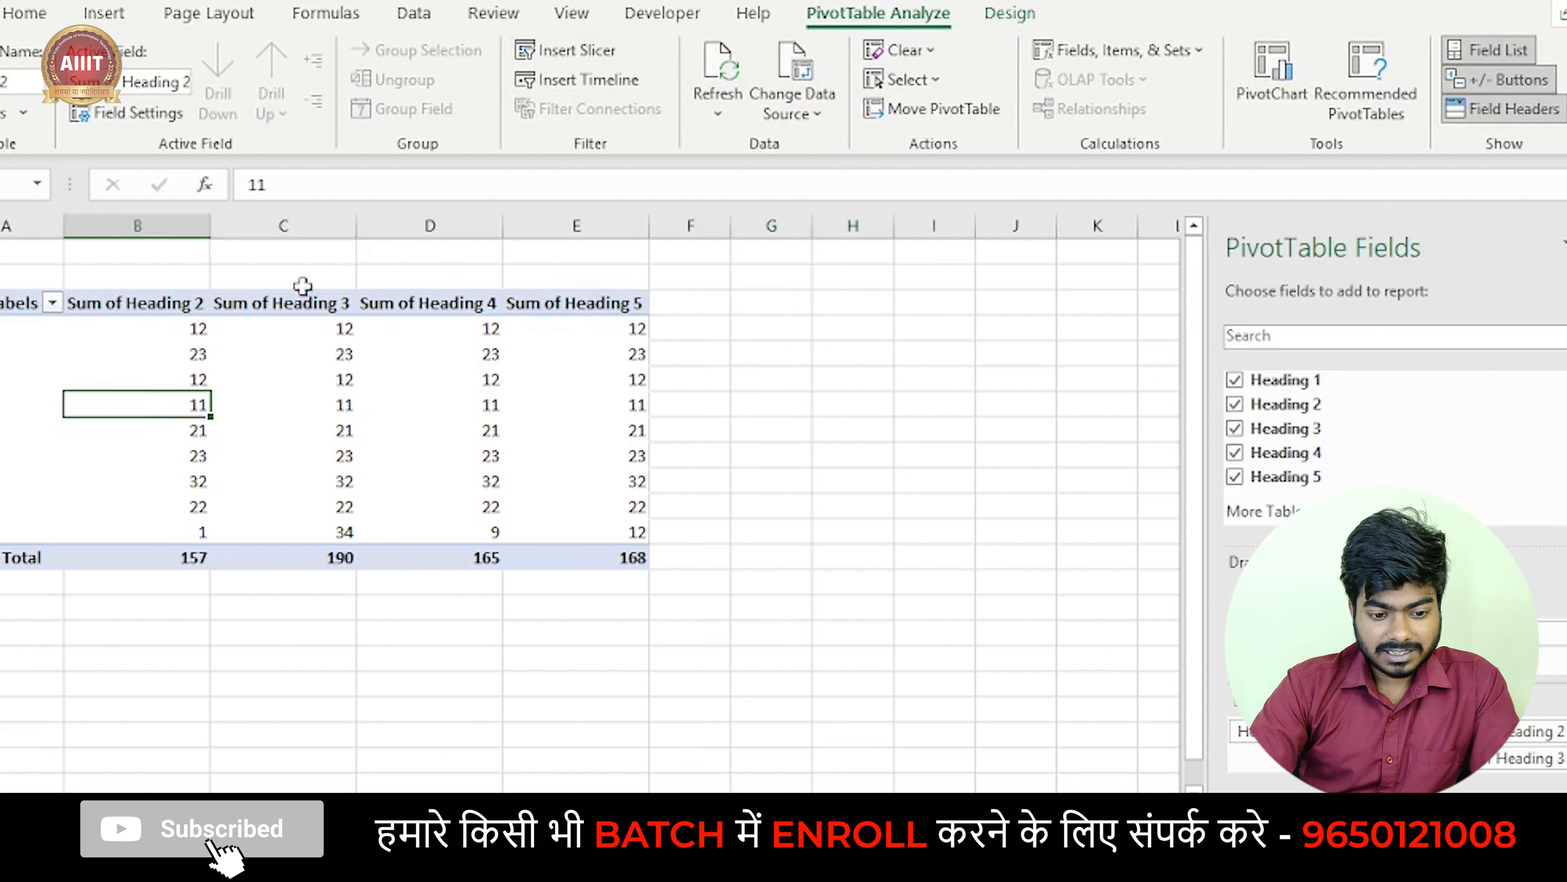
{"action": "left_click", "coordinate": [19, 354]}
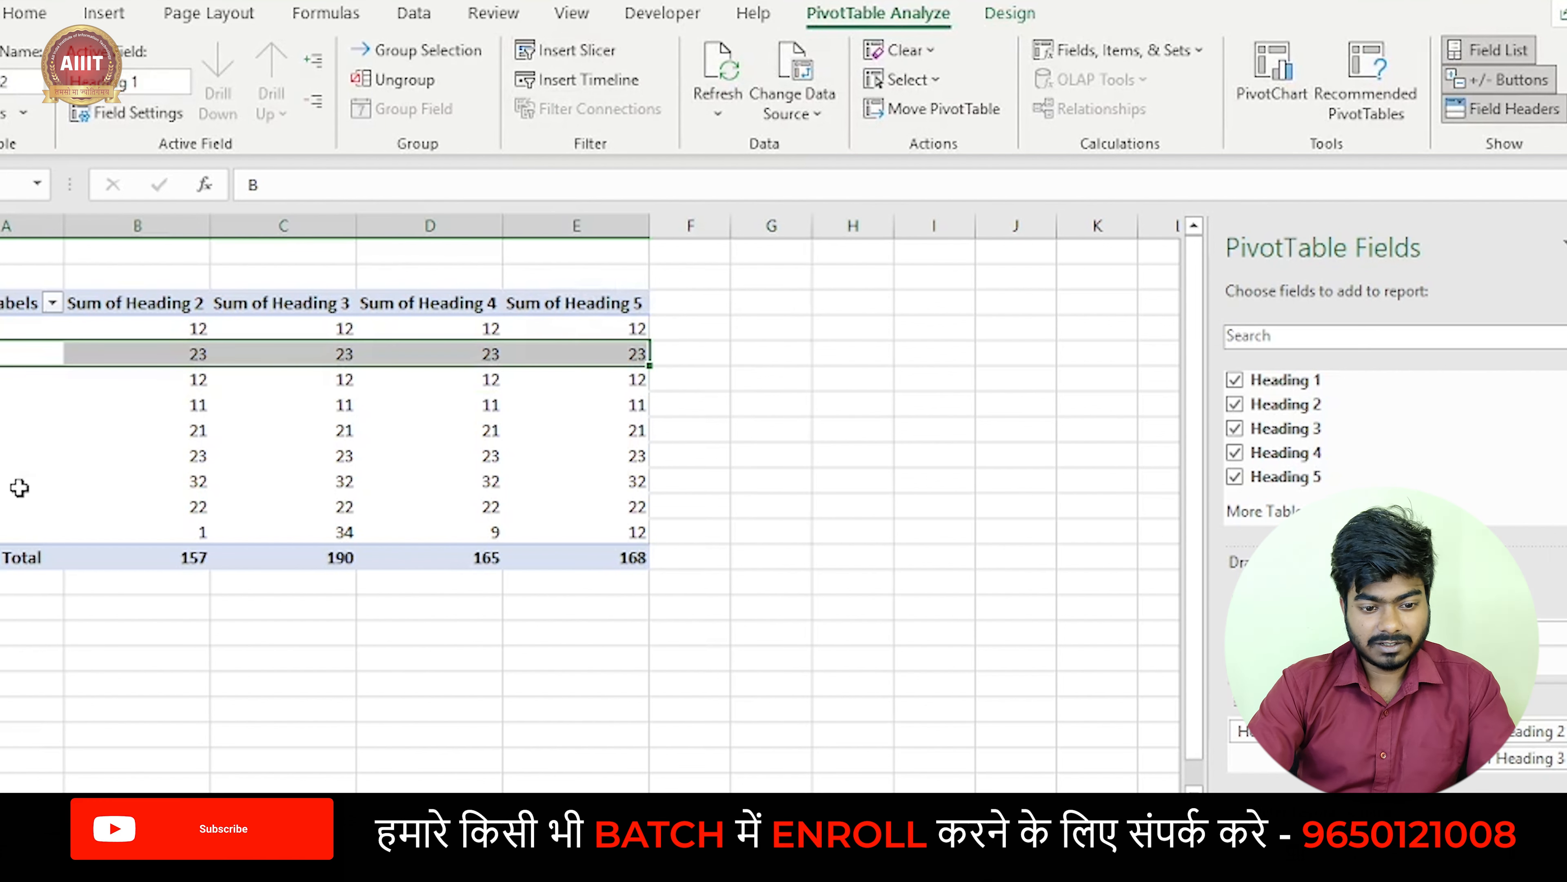
{"action": "left_click", "coordinate": [558, 50]}
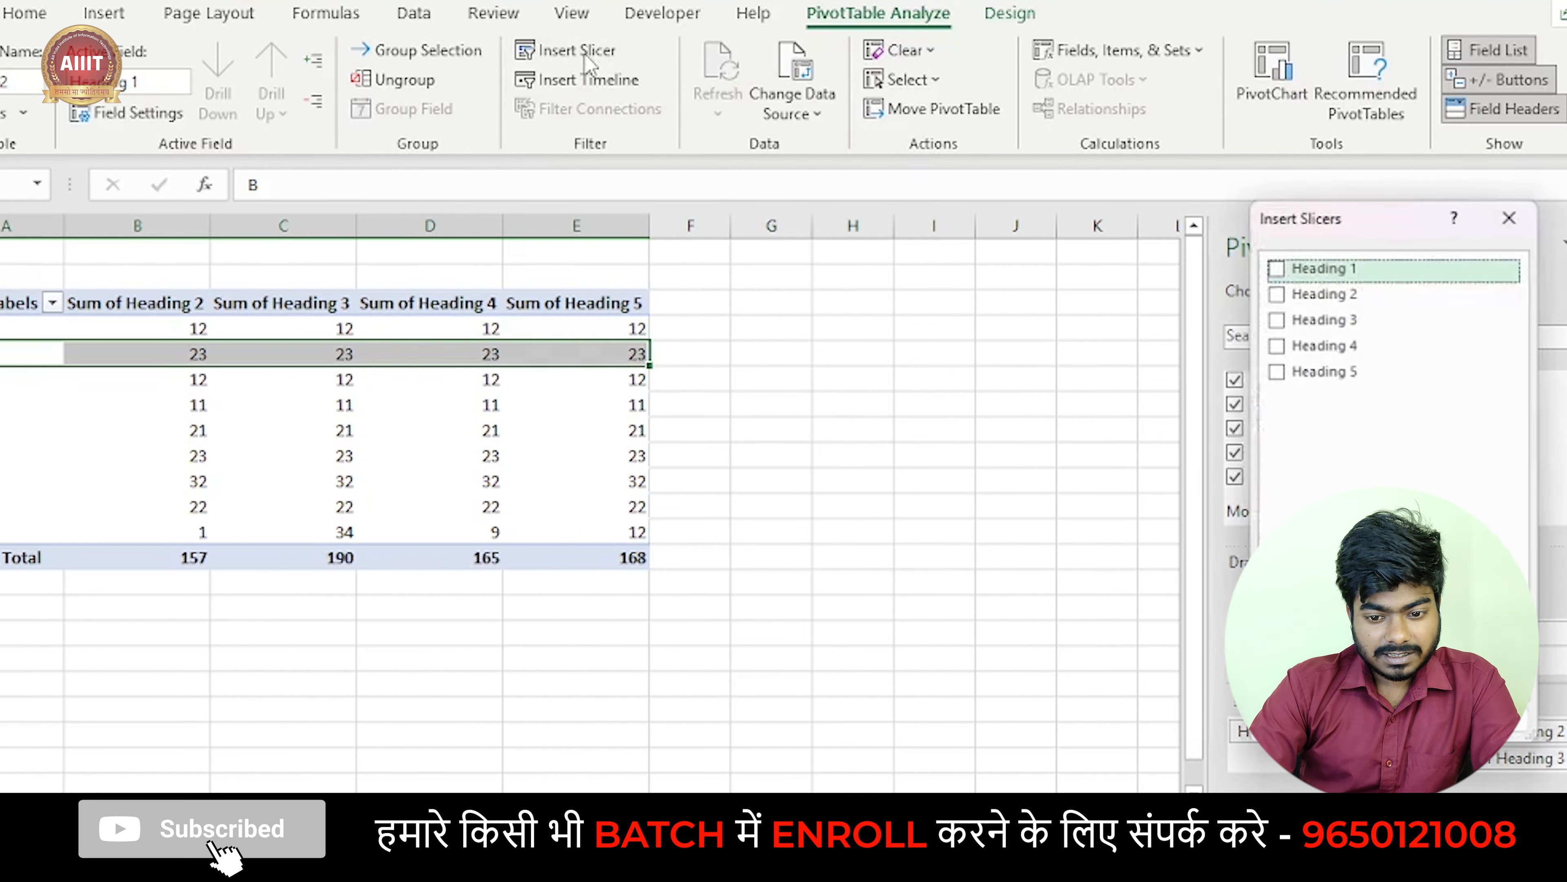
{"action": "left_click", "coordinate": [1276, 262]}
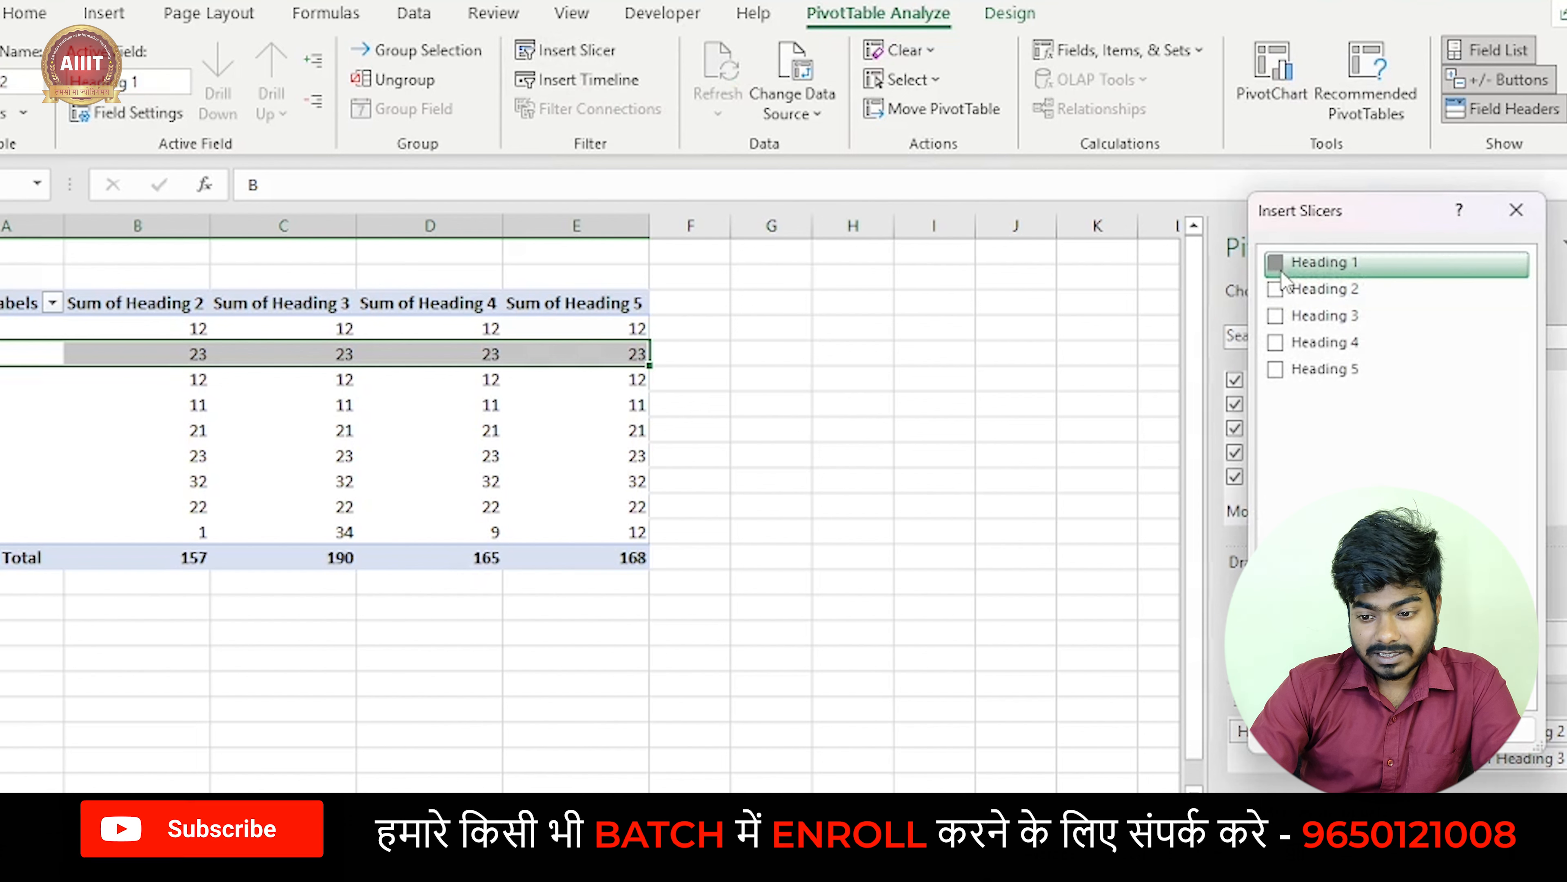
{"action": "key", "text": "Return"}
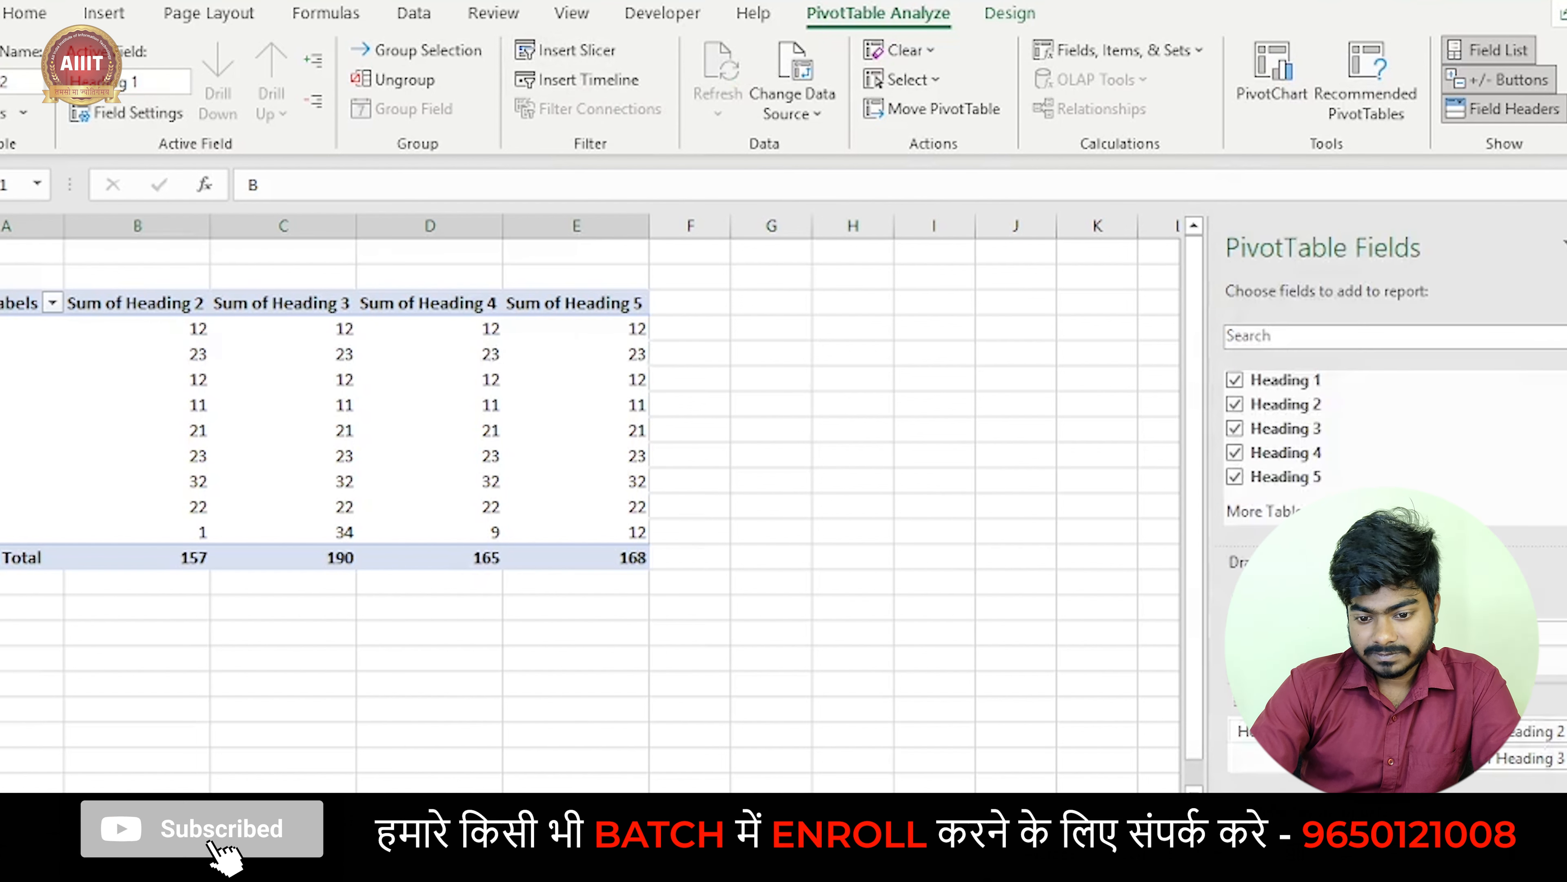
{"action": "left_click_drag", "start_coordinate": [704, 355], "coordinate": [1031, 271]}
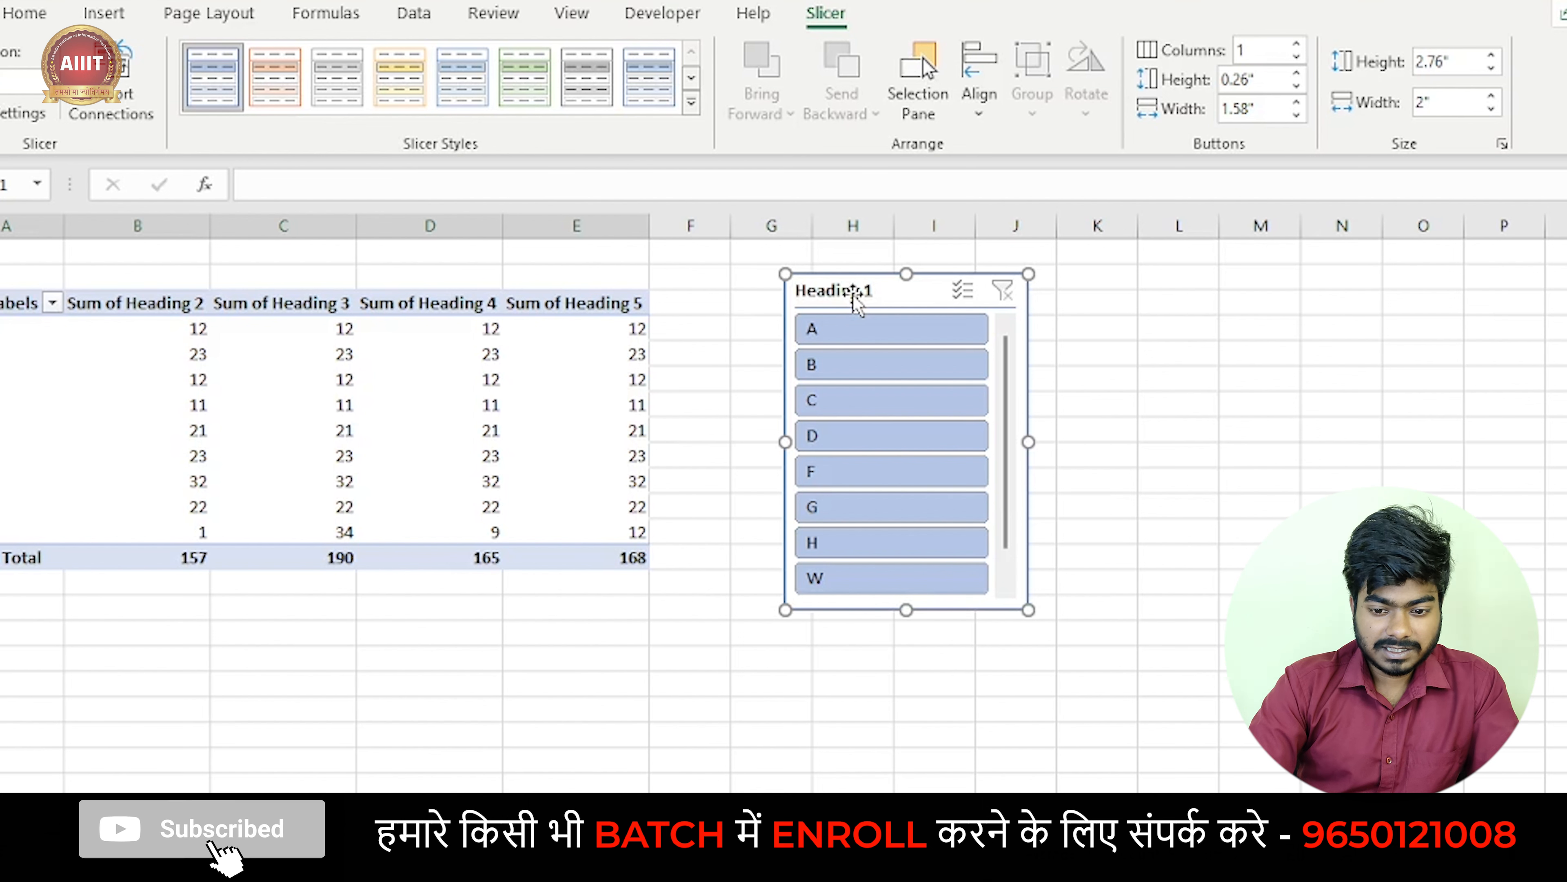
- Filter the PivotTable with the Heading 1 slicer by B, D and H one at a time, ending on B
{"action": "left_click", "coordinate": [884, 381]}
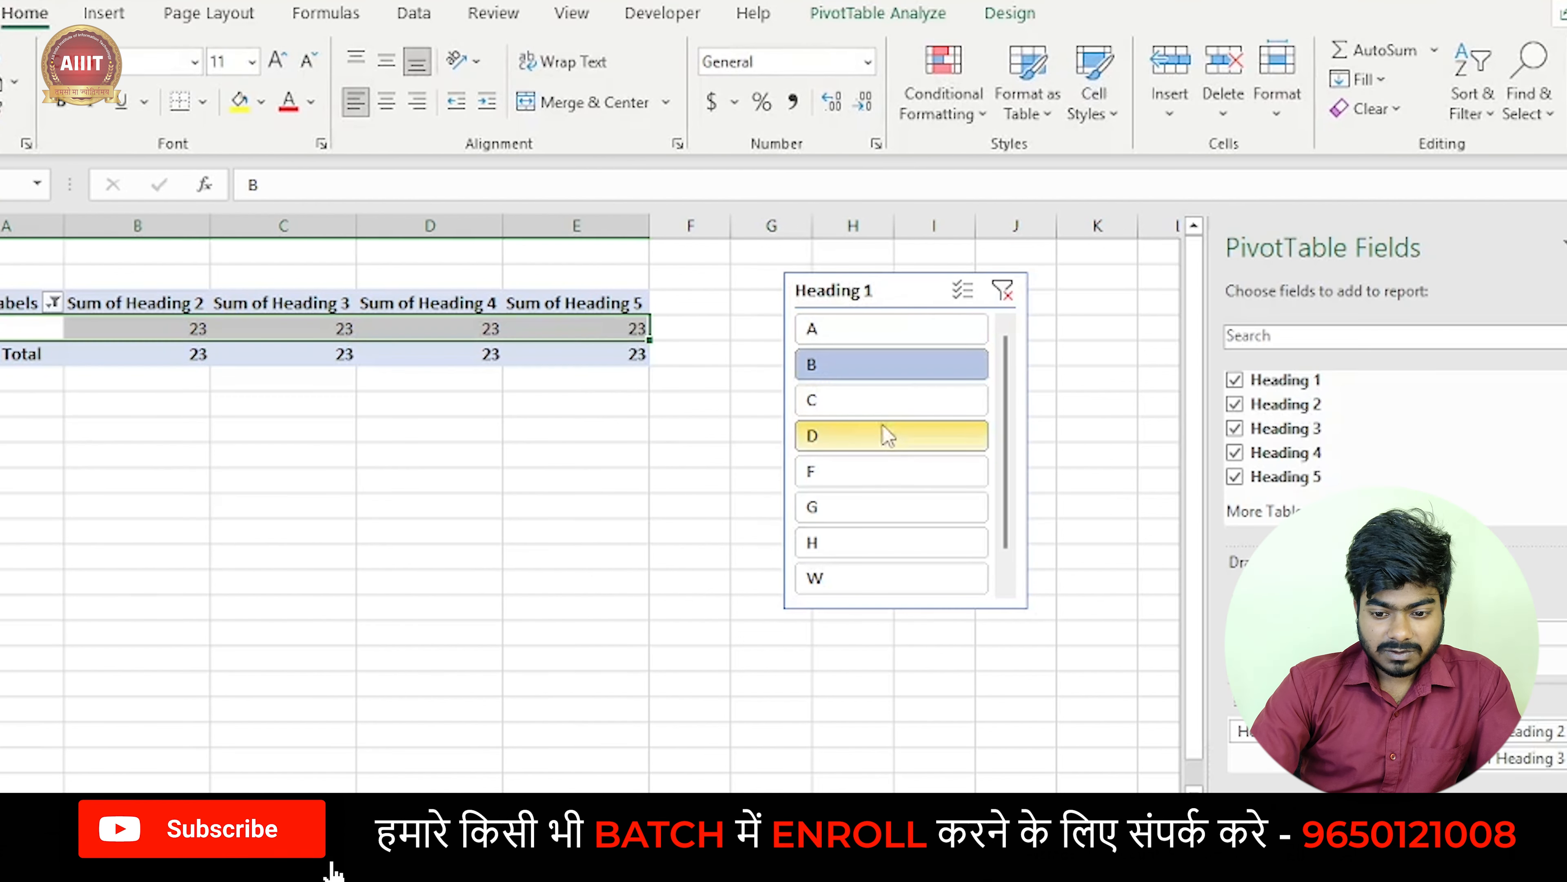
{"action": "left_click", "coordinate": [884, 429]}
{"action": "left_click", "coordinate": [895, 543]}
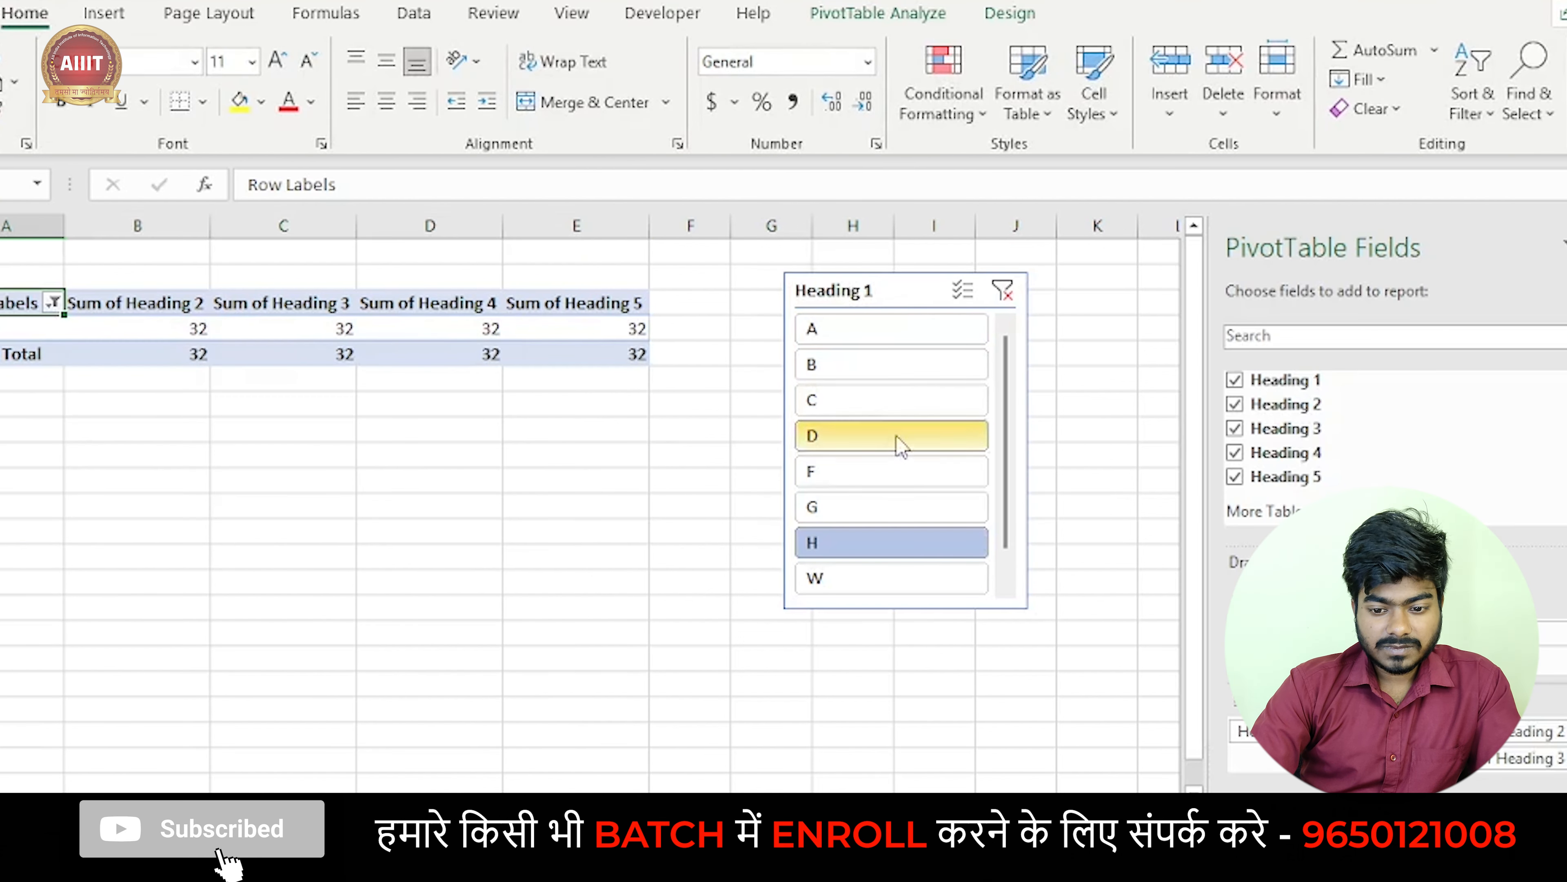
{"action": "left_click", "coordinate": [907, 370]}
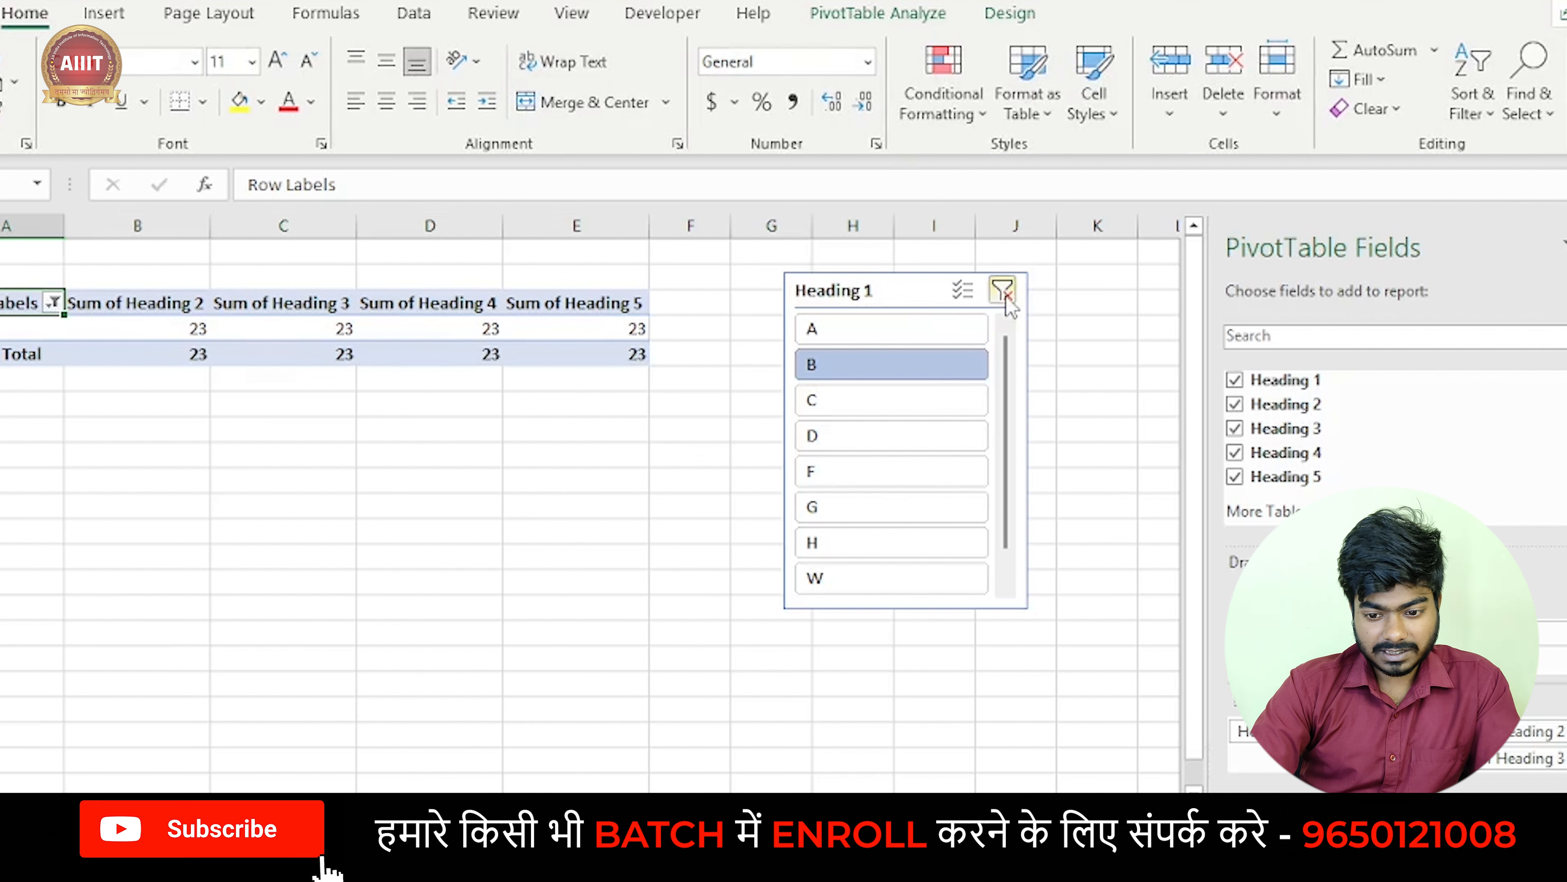
- Turn on multi-select in the Heading 1 slicer and add F, H and C to the filter
{"action": "left_click", "coordinate": [971, 291]}
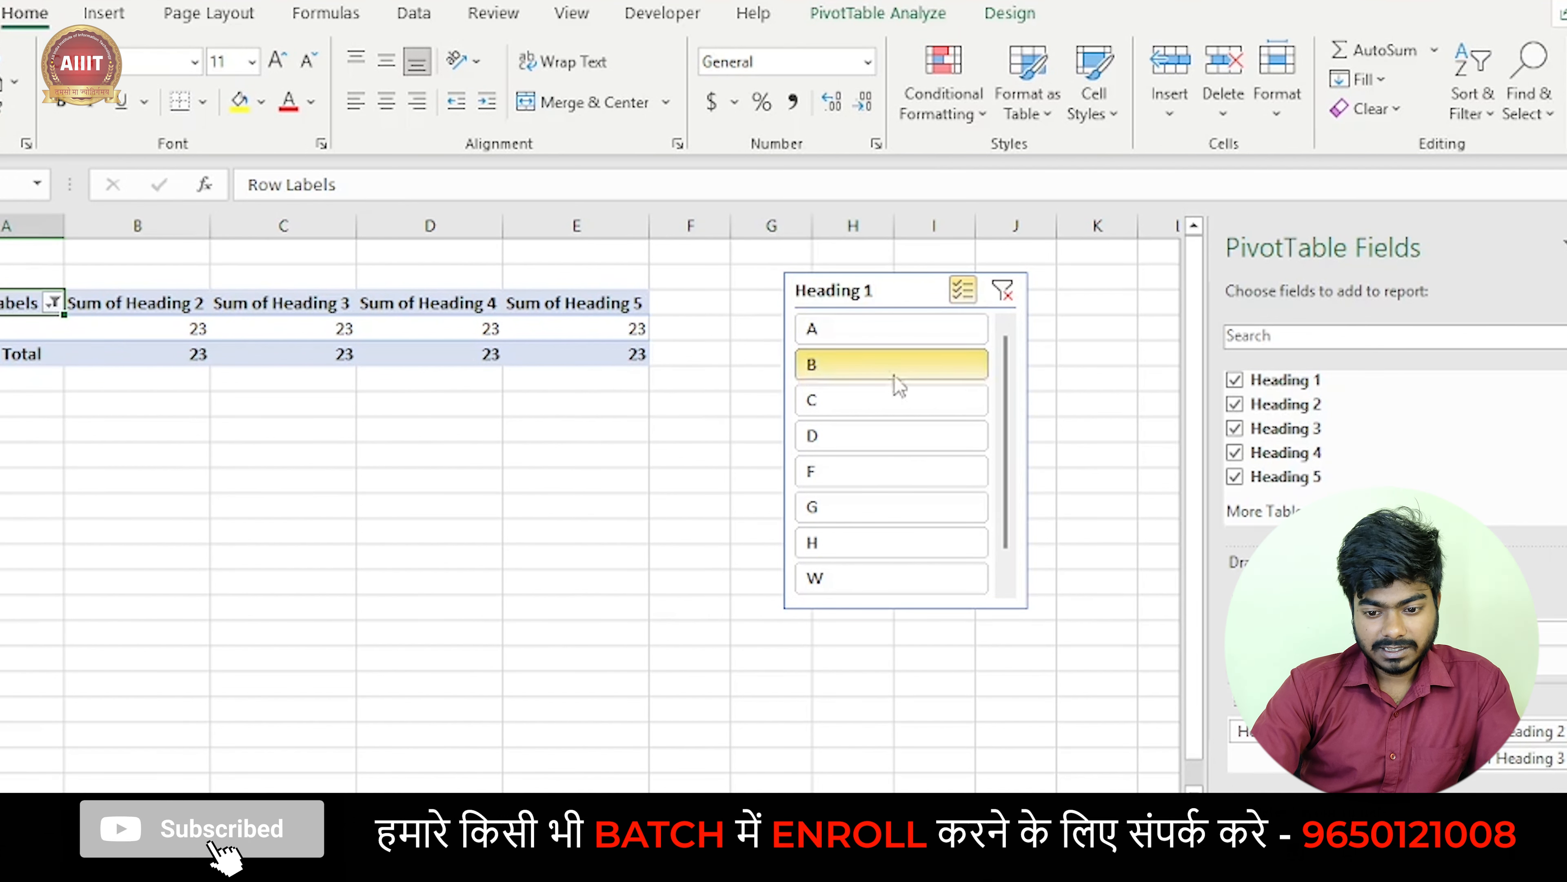
{"action": "left_click", "coordinate": [884, 468]}
{"action": "left_click", "coordinate": [883, 543]}
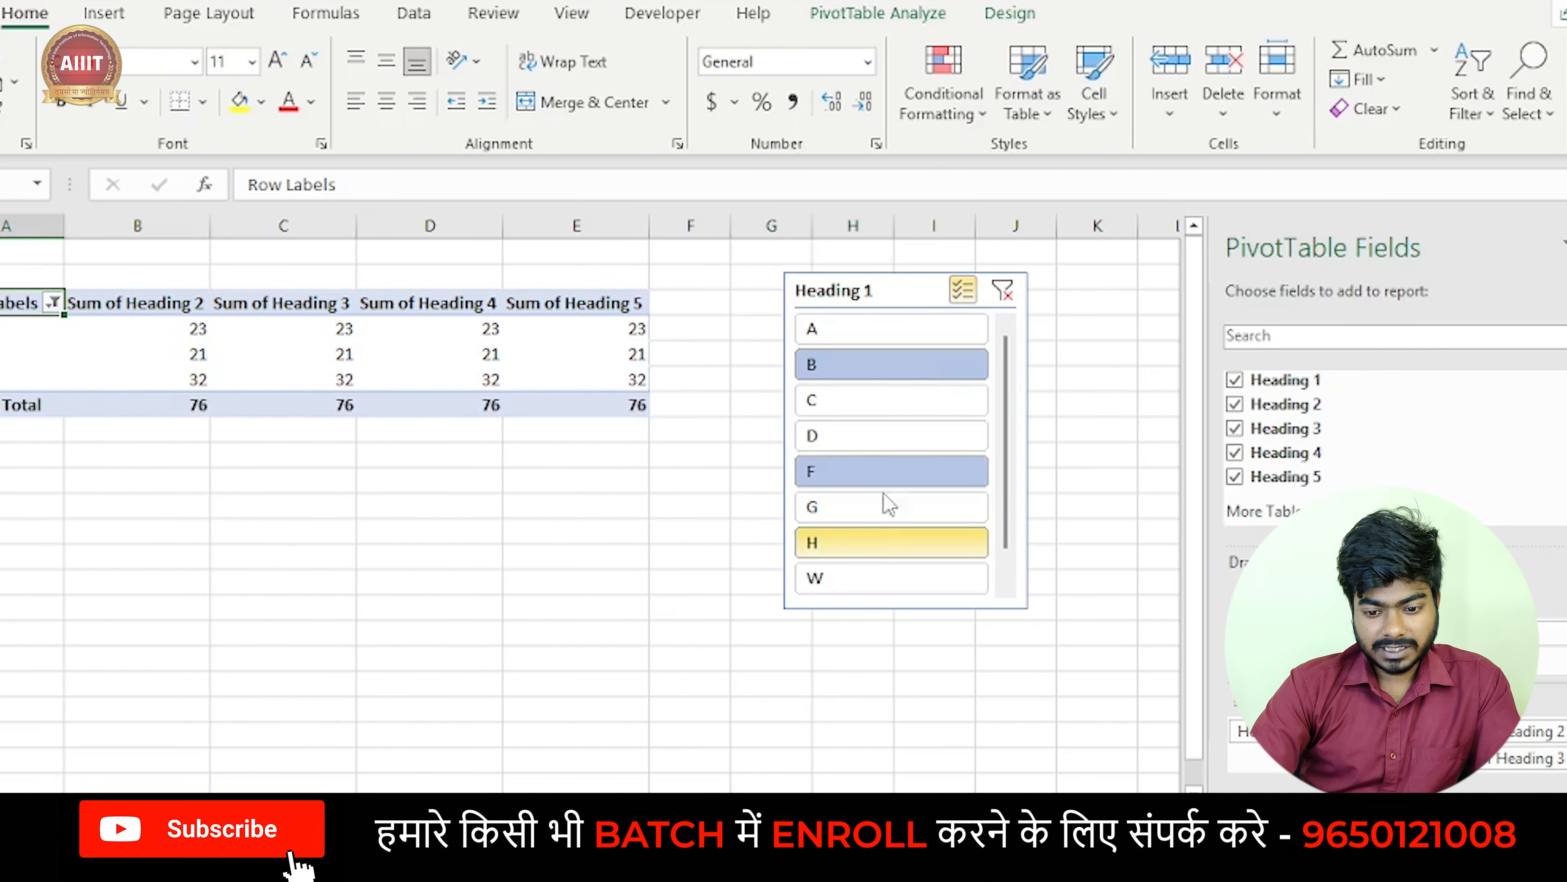
{"action": "left_click", "coordinate": [893, 412]}
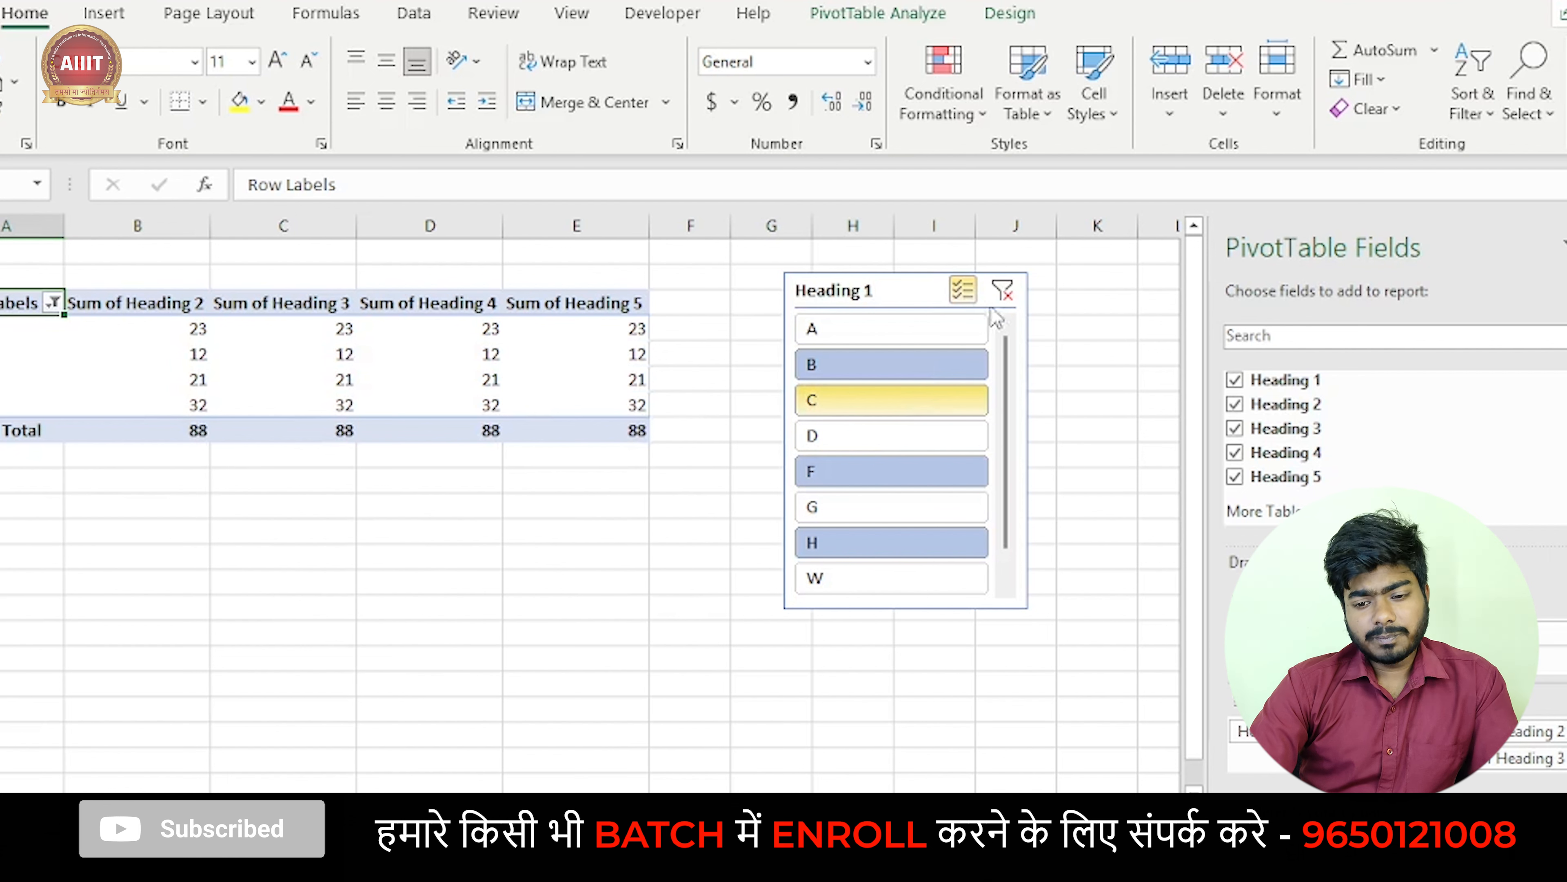
- Clear the filter of the Heading 1 slicer and delete the slicer from the sheet
{"action": "left_click", "coordinate": [1010, 296]}
{"action": "left_click", "coordinate": [885, 288]}
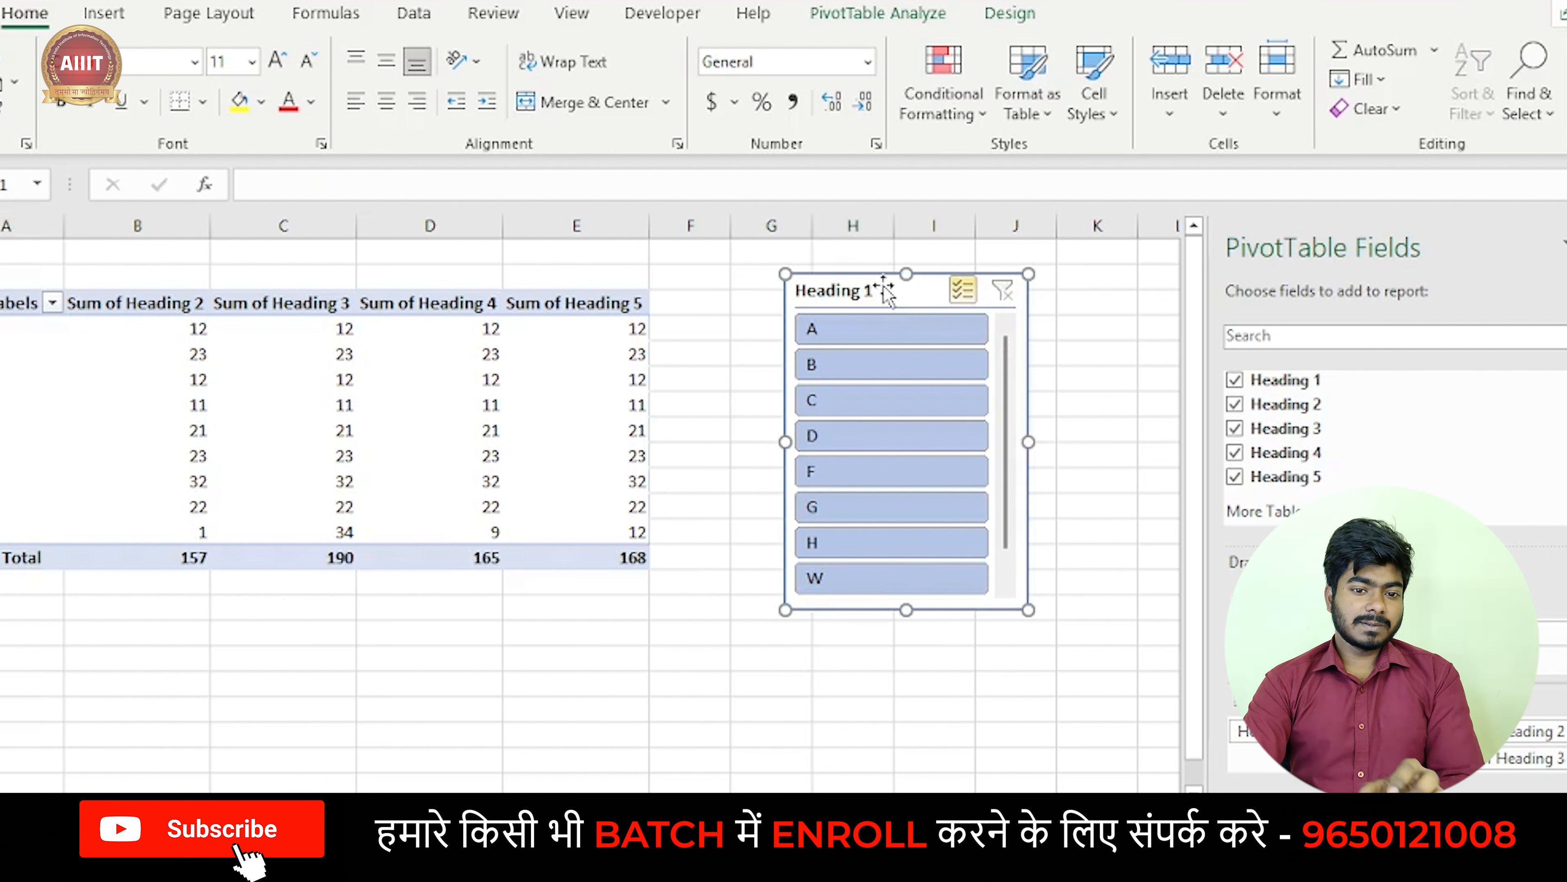
{"action": "key", "text": "Delete"}
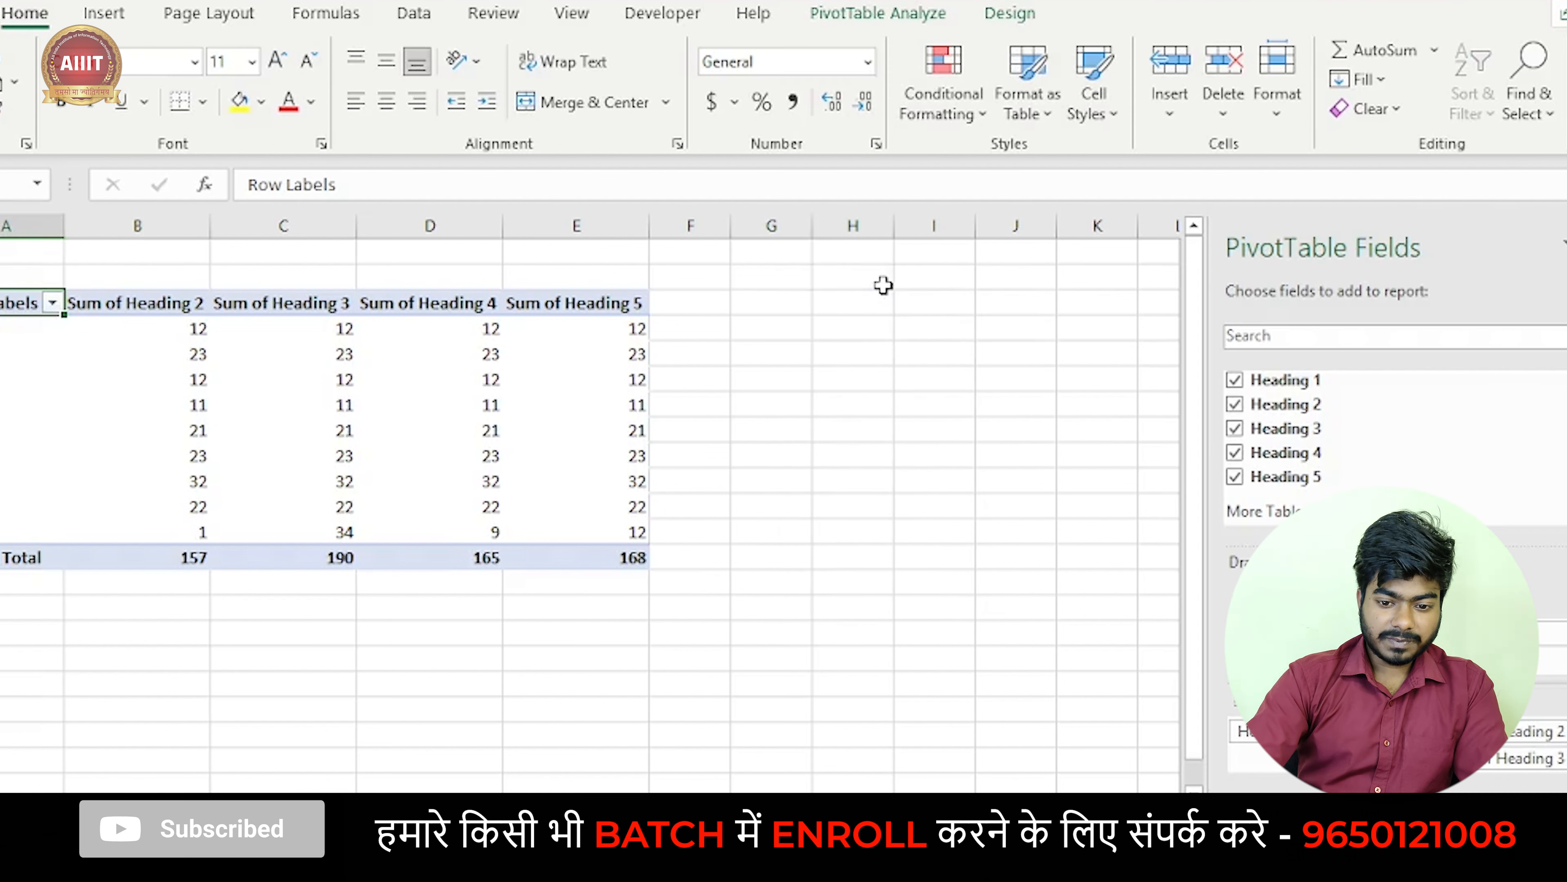
{"action": "left_click", "coordinate": [814, 440]}
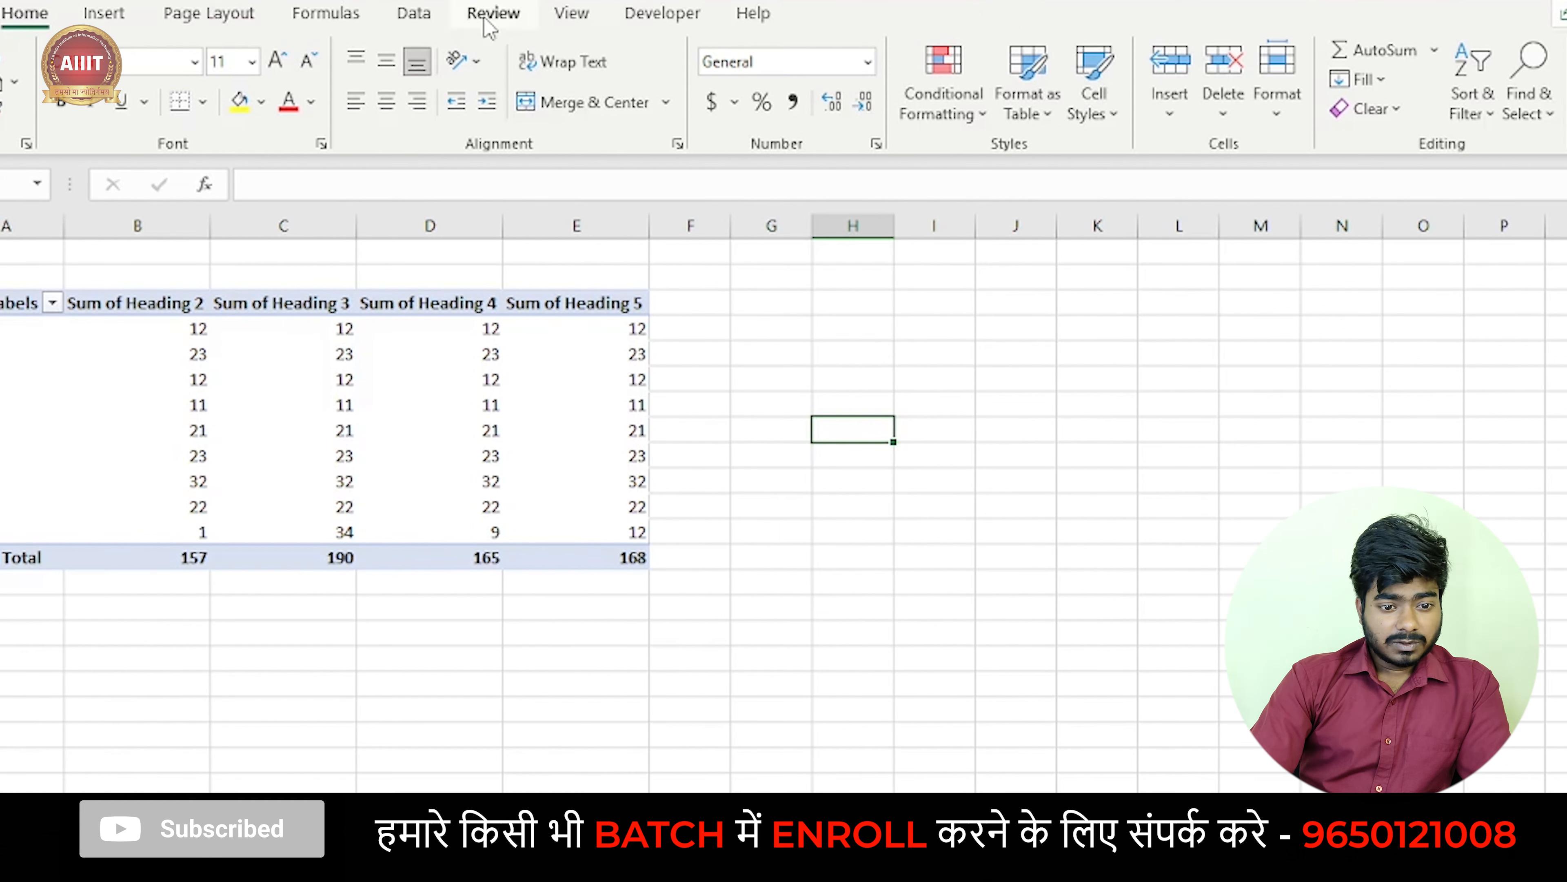
- Select the data table from the Heading 1 to Heading 5 row through row Z on the source sheet and open its recommended PivotTables
{"action": "key", "text": "ctrl+Page_Down"}
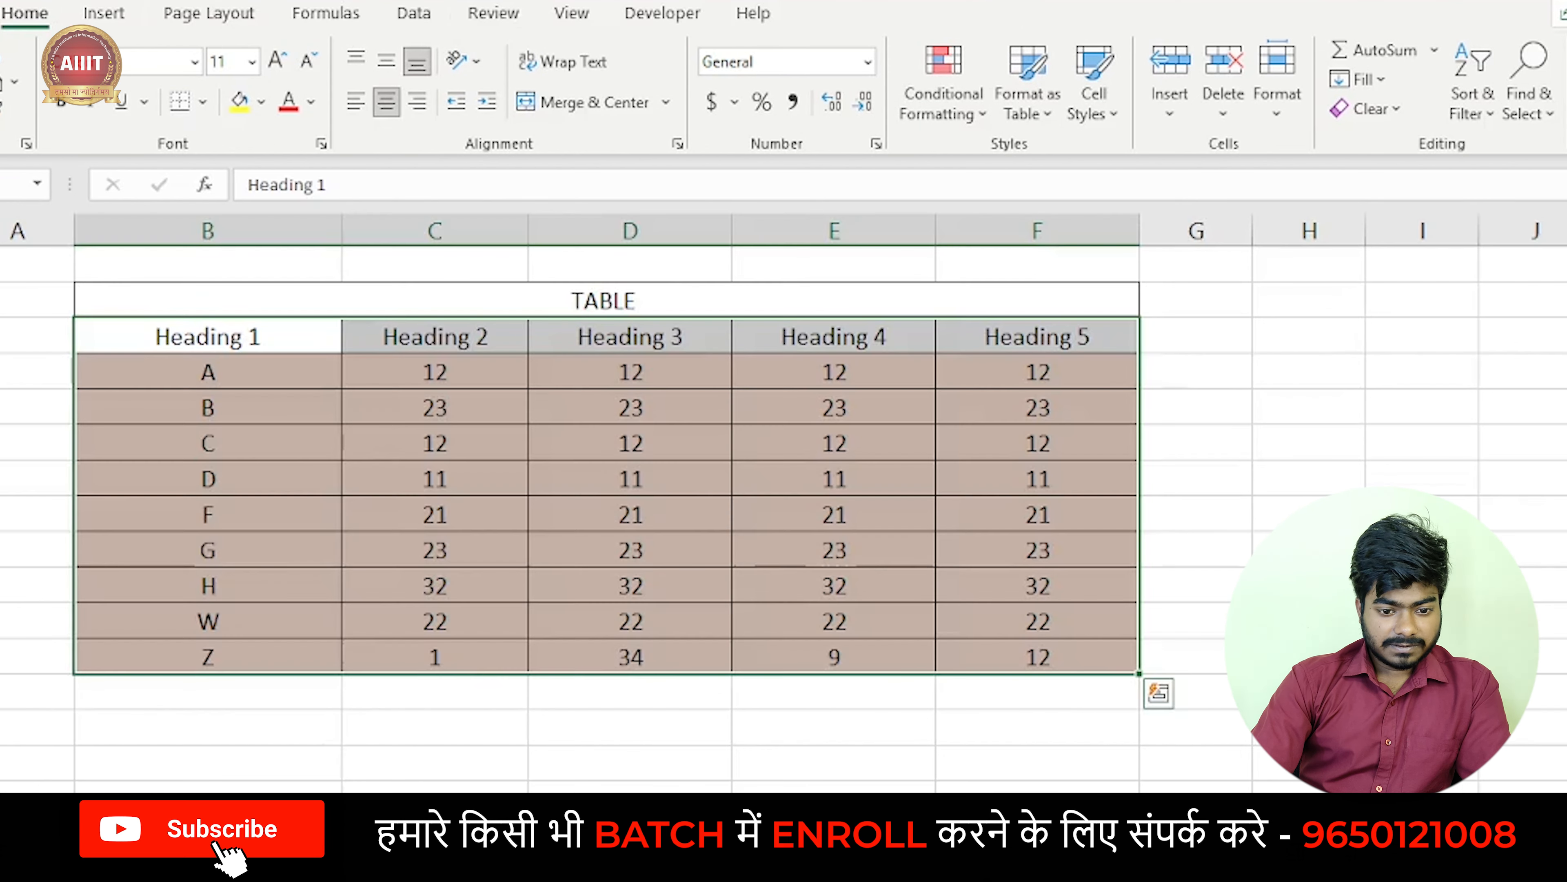
{"action": "left_click", "coordinate": [472, 728]}
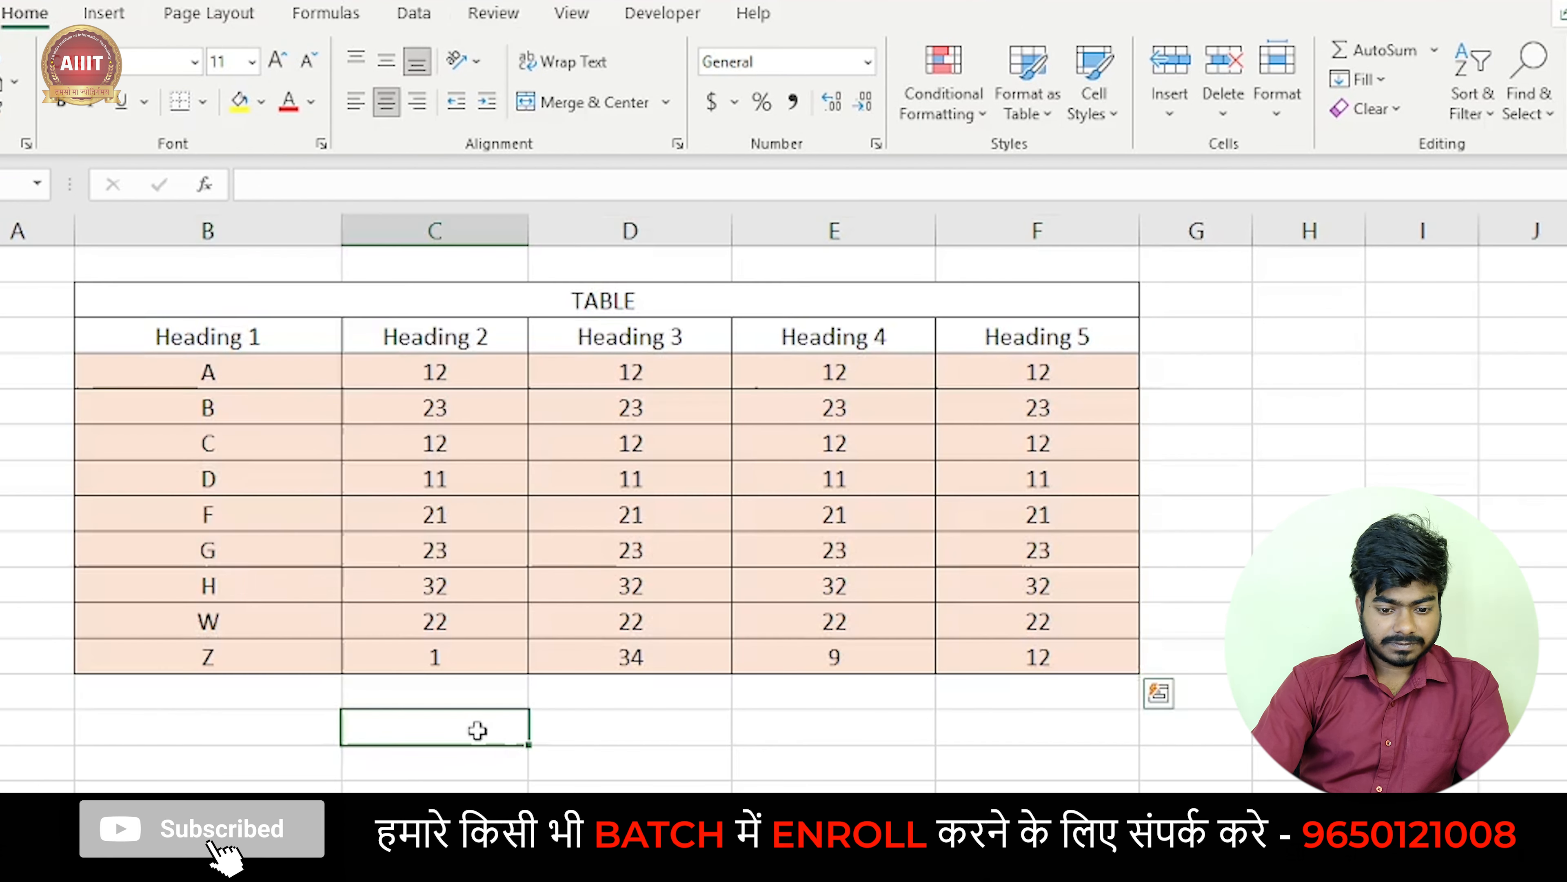
{"action": "left_click", "coordinate": [109, 15]}
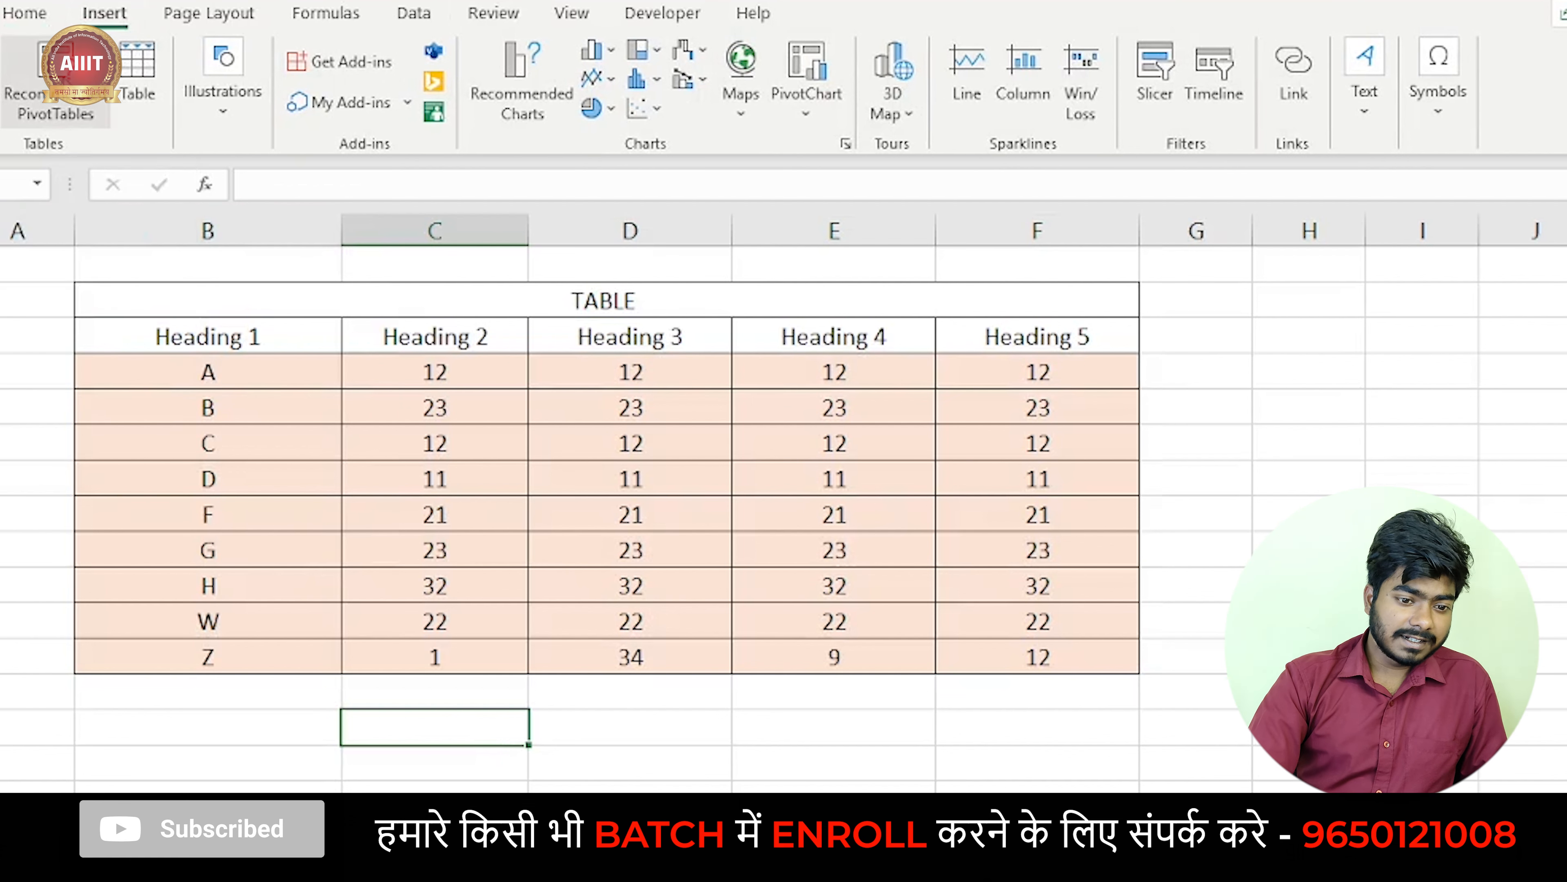
{"action": "left_click_drag", "start_coordinate": [150, 331], "coordinate": [1010, 648]}
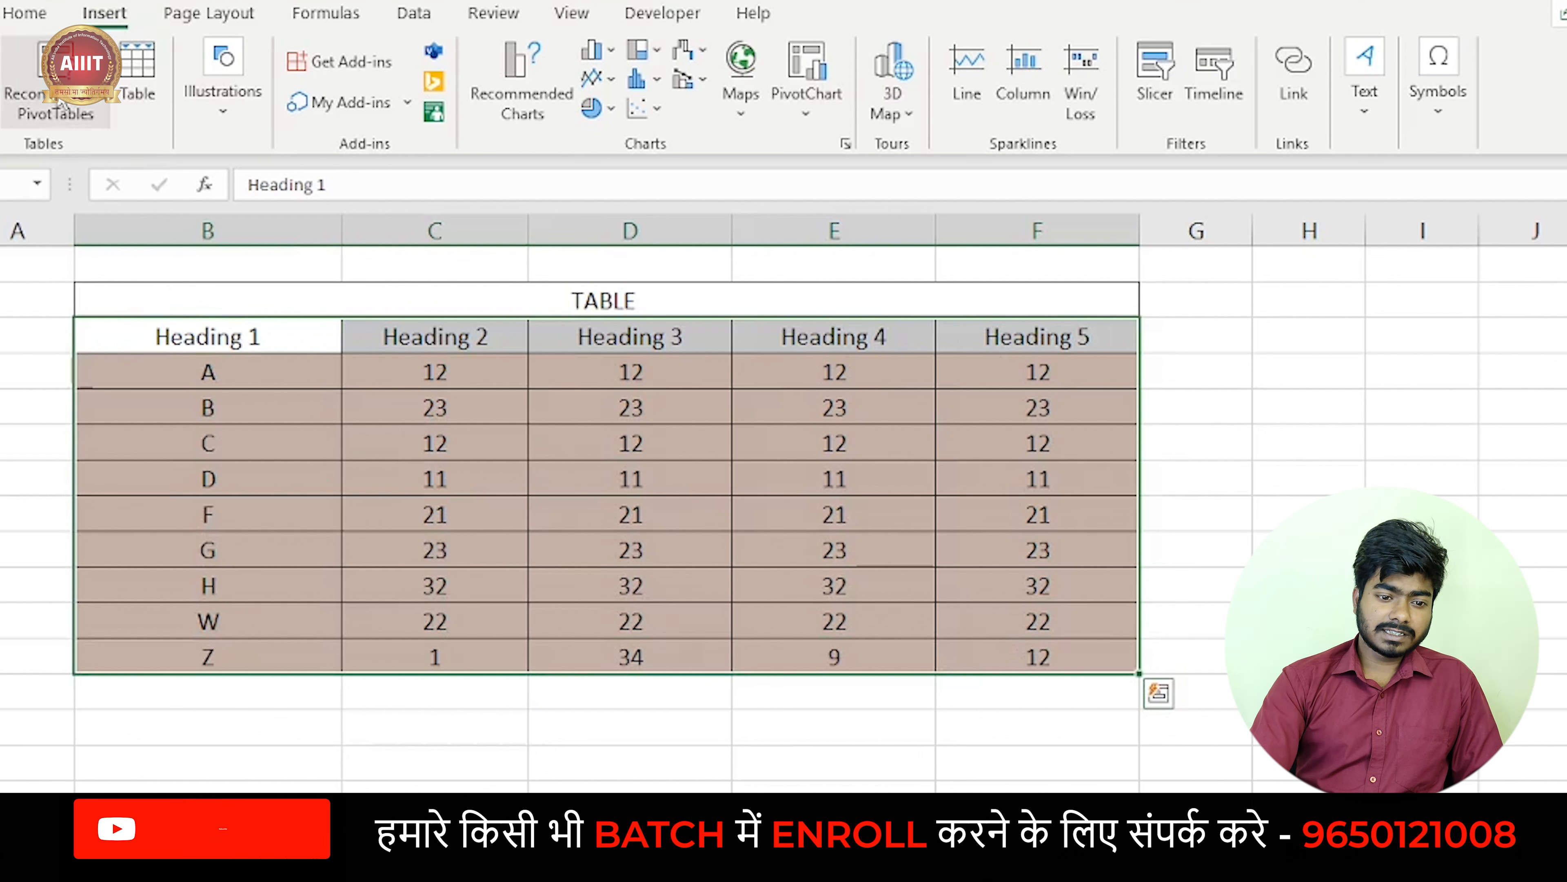
{"action": "left_click", "coordinate": [55, 99]}
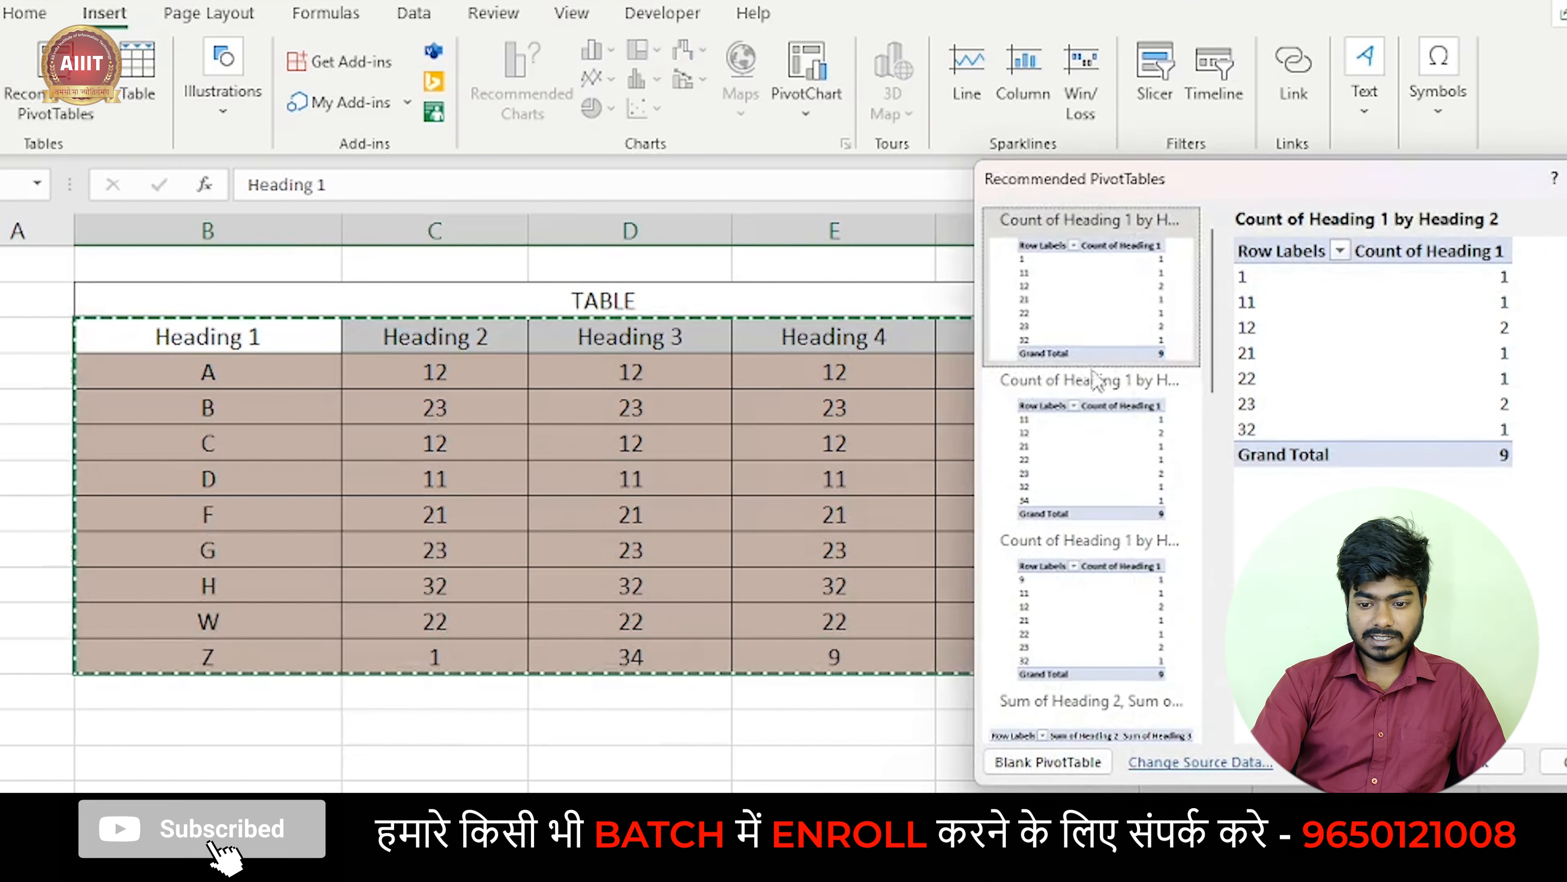
- Preview Count of Heading 1 by Heading 3 among the recommendations and insert the PivotTable with Sum of Heading 4 and Sum of Heading 3
{"action": "scroll", "coordinate": [1095, 469], "scroll_direction": "down", "scroll_amount": 5}
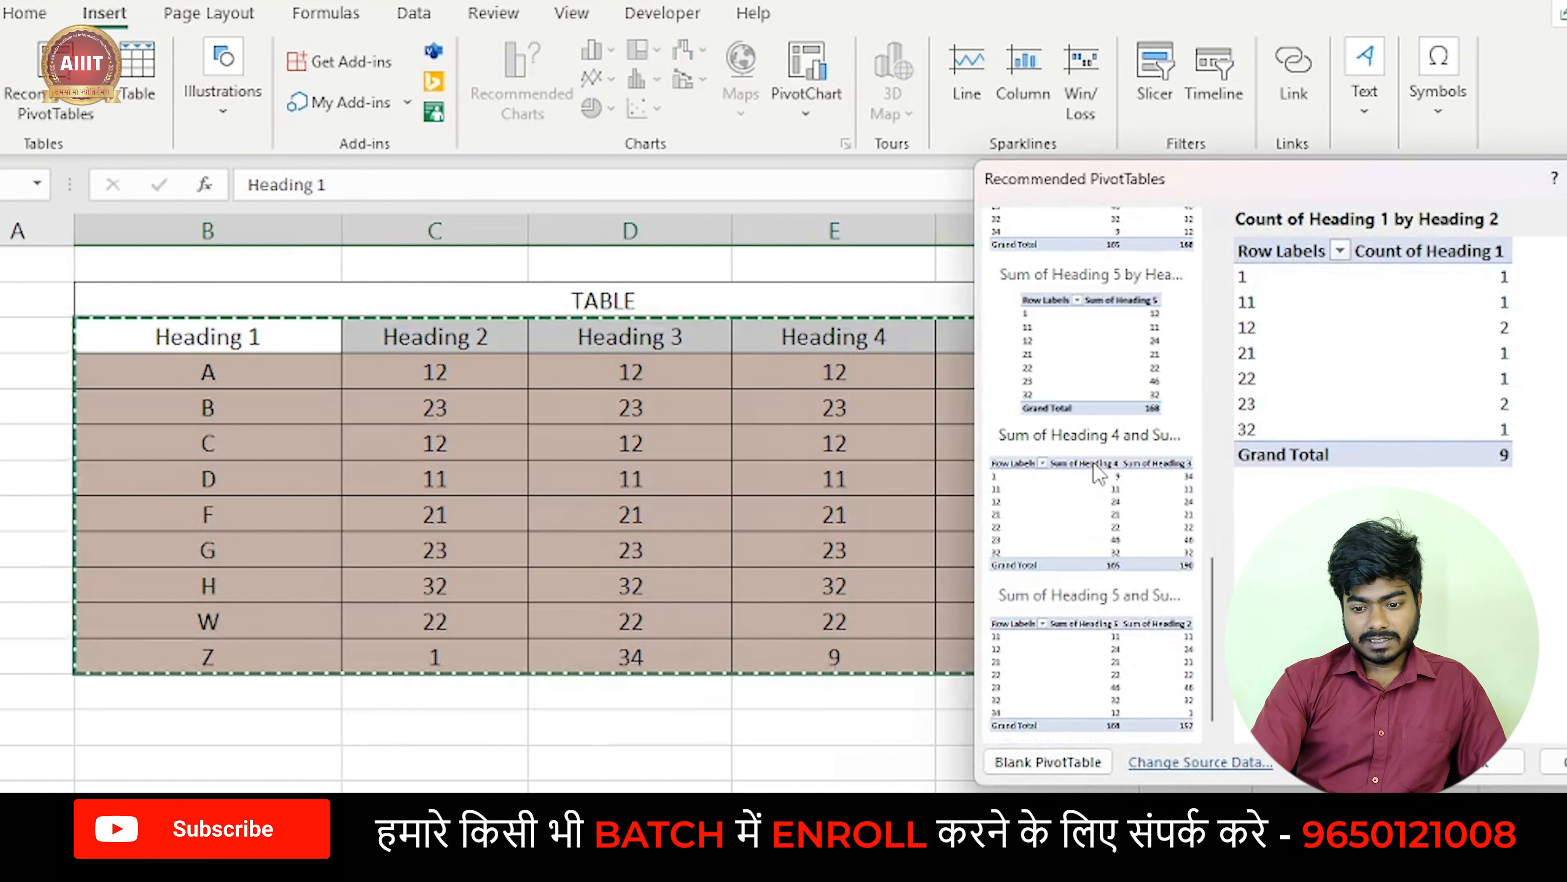
{"action": "scroll", "coordinate": [1098, 474], "scroll_direction": "up", "scroll_amount": 5}
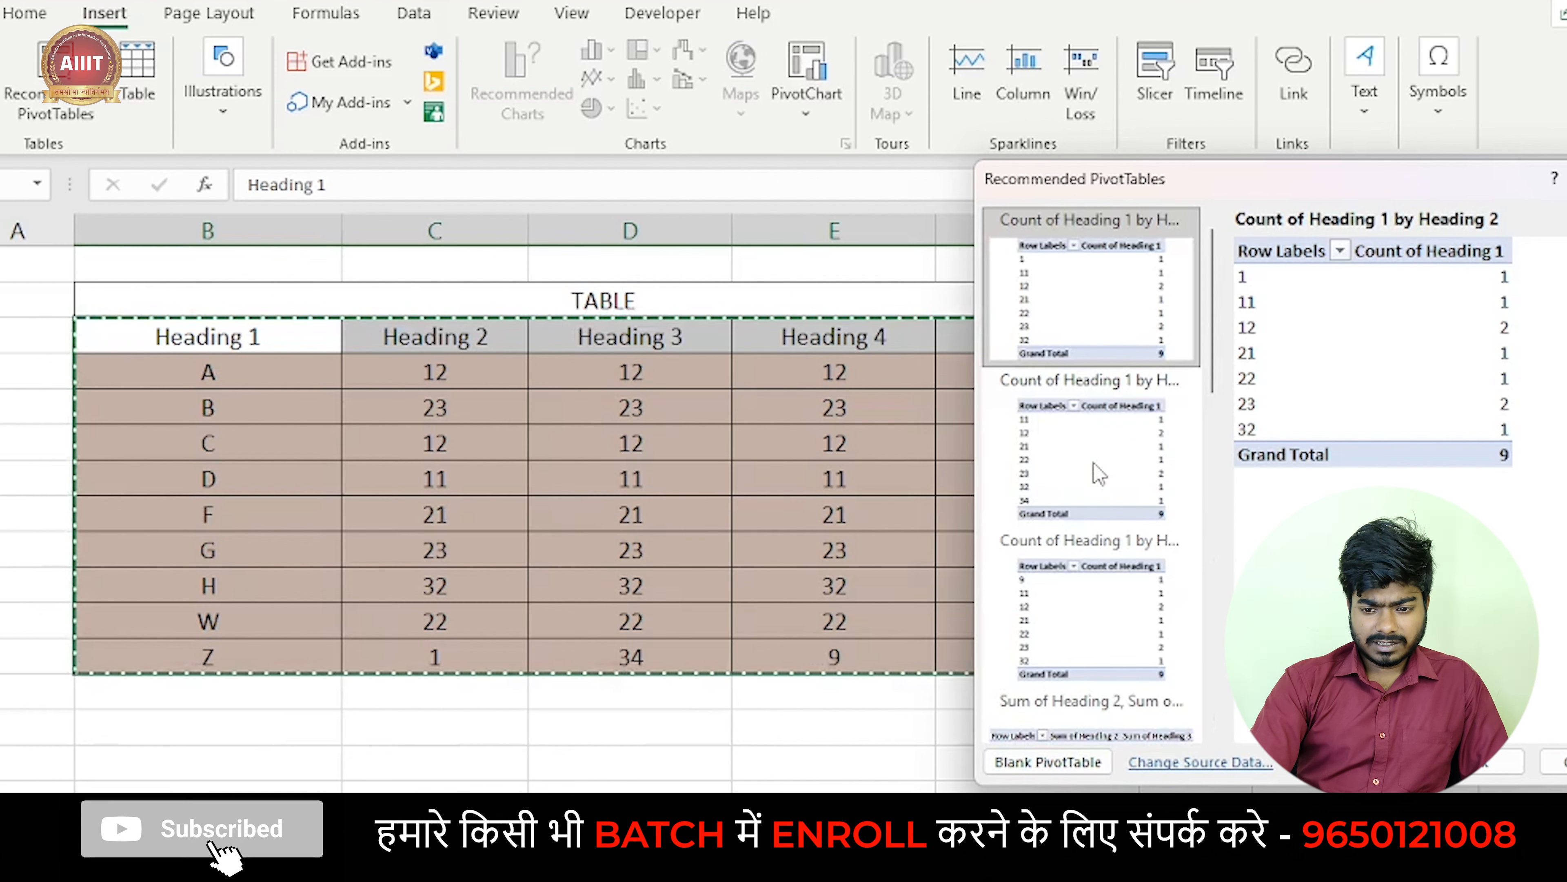
{"action": "left_click", "coordinate": [1091, 491]}
{"action": "scroll", "coordinate": [1091, 490], "scroll_direction": "down", "scroll_amount": 3}
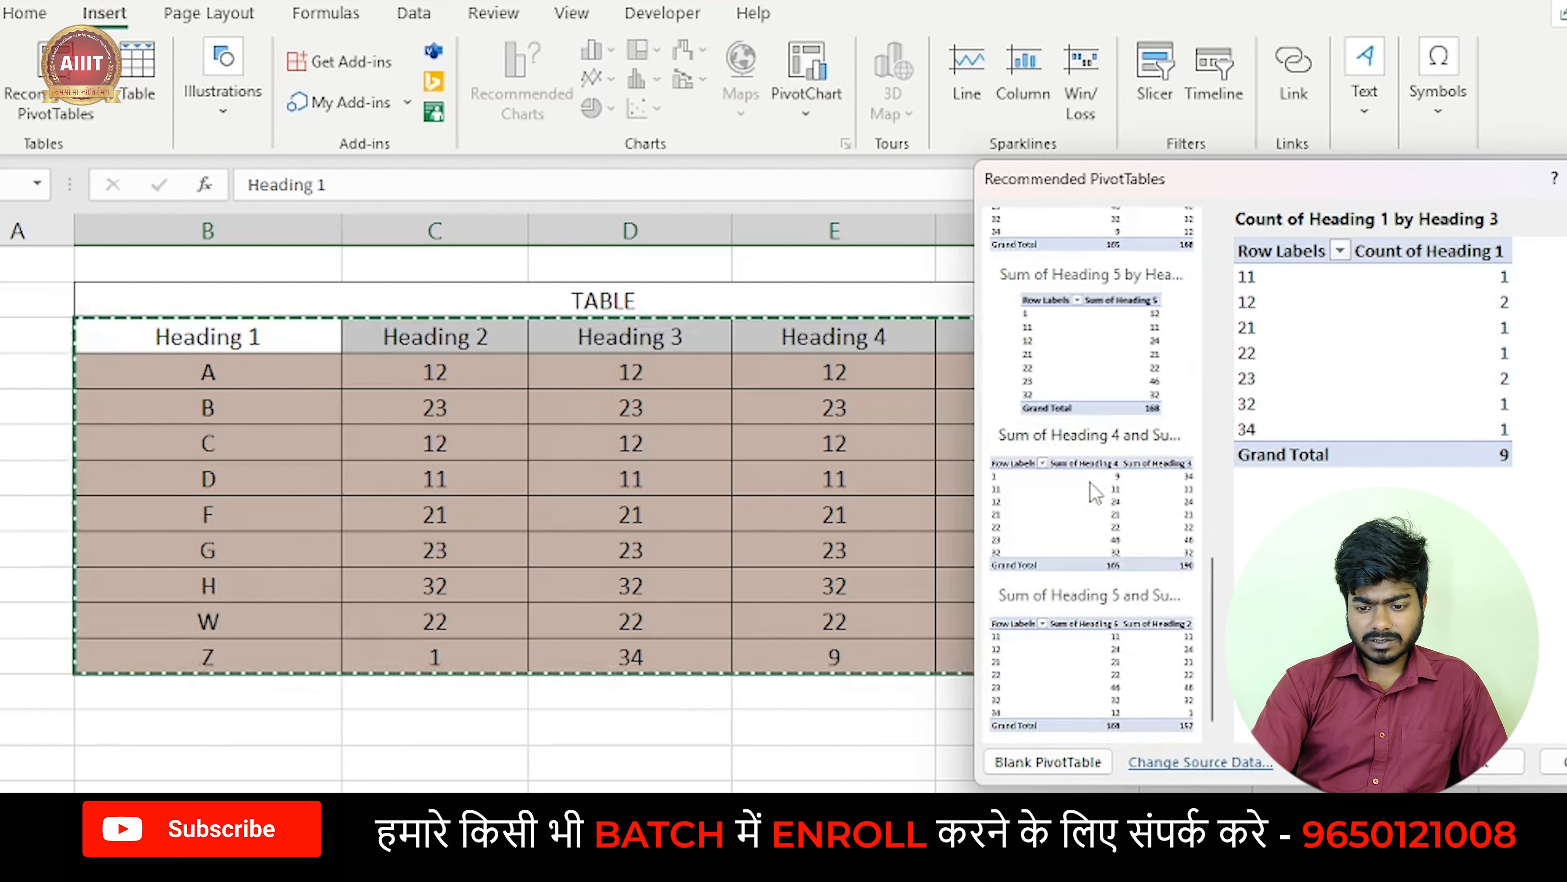
{"action": "left_click", "coordinate": [1093, 513]}
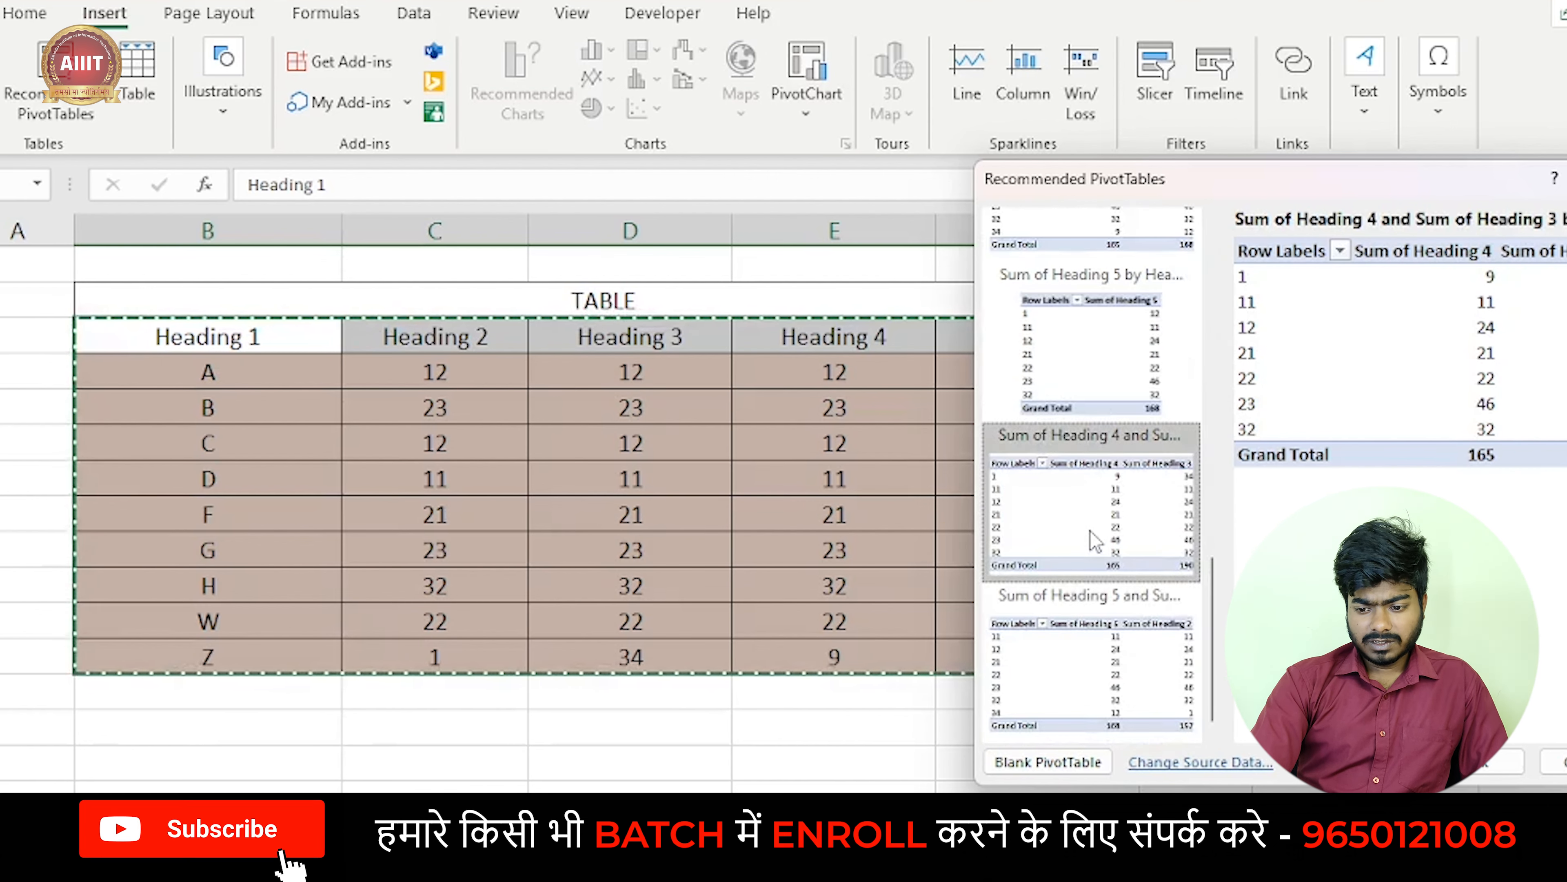
{"action": "left_click", "coordinate": [1494, 764]}
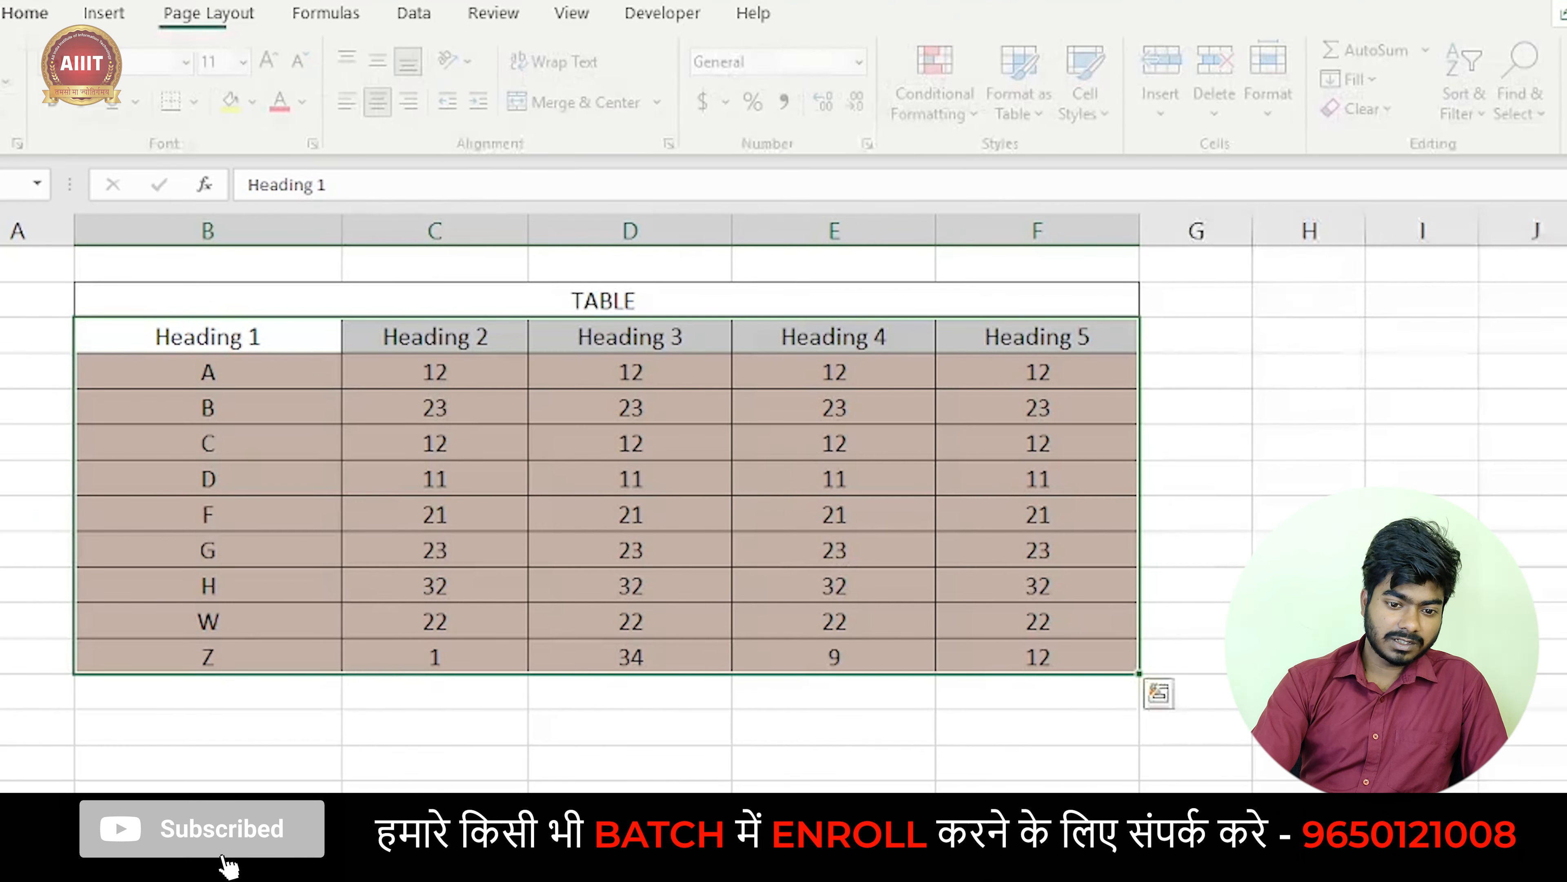
- Convert the selected data range on the source sheet to a table, using the Heading 1 to Heading 5 row as headers
{"action": "left_click", "coordinate": [103, 12]}
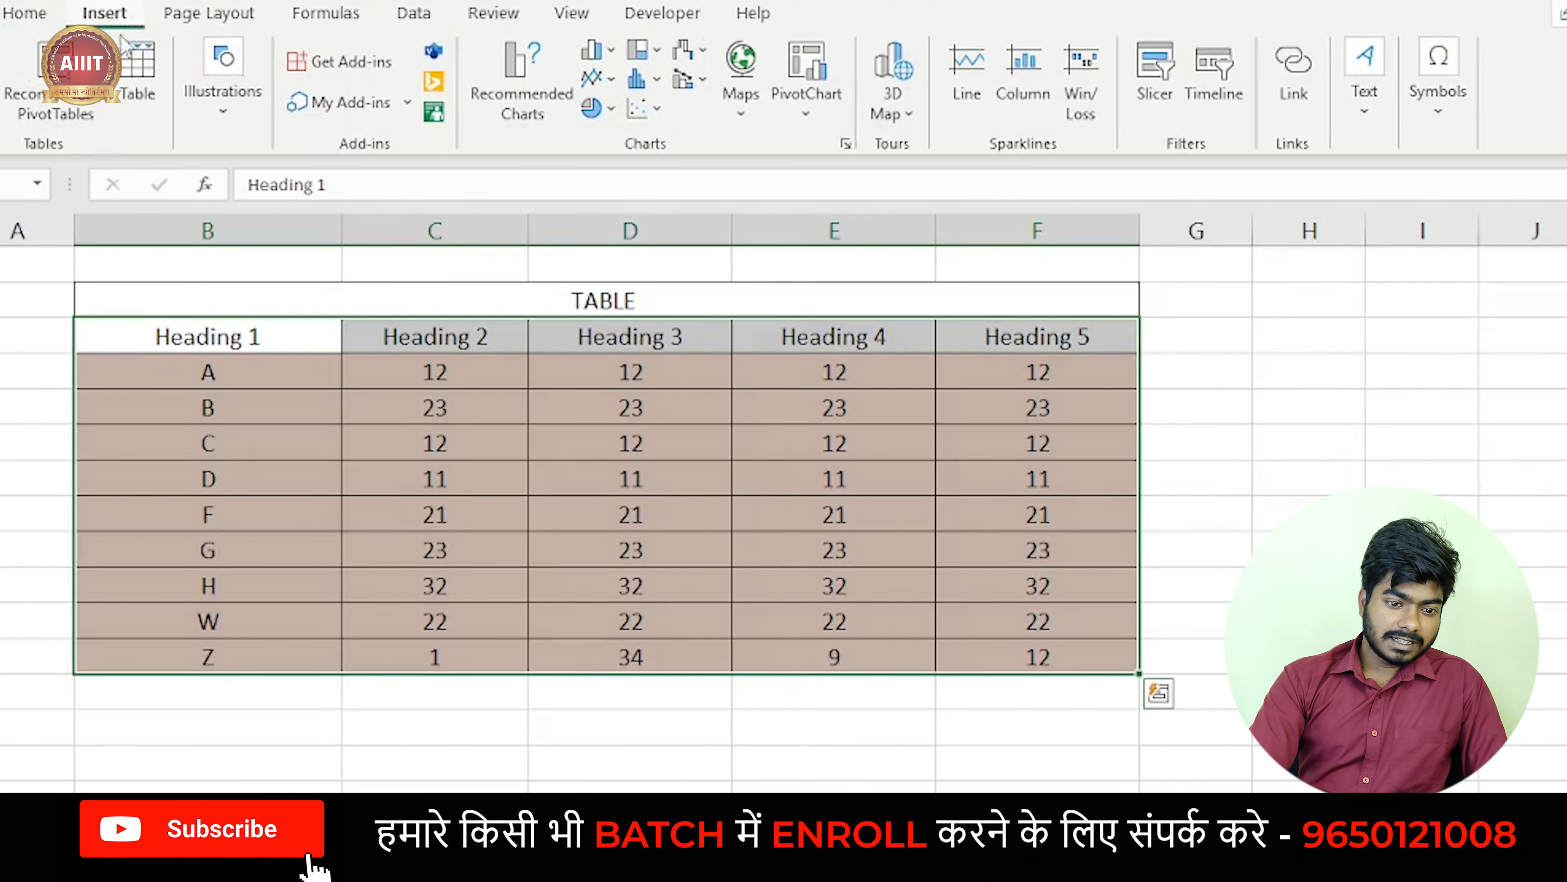
{"action": "left_click", "coordinate": [134, 102]}
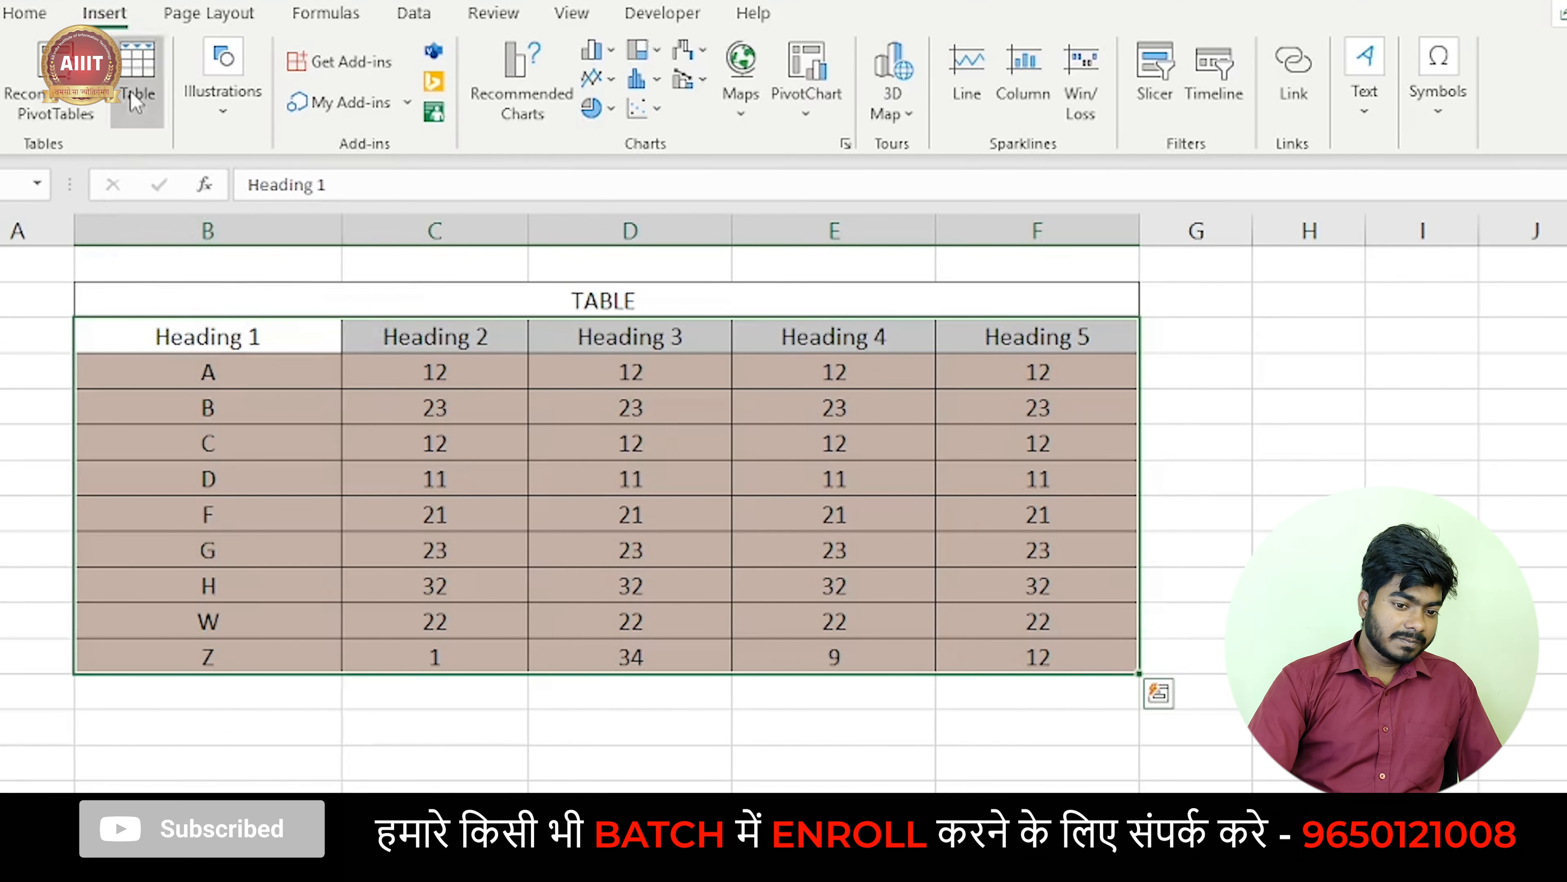
{"action": "left_click", "coordinate": [1289, 499]}
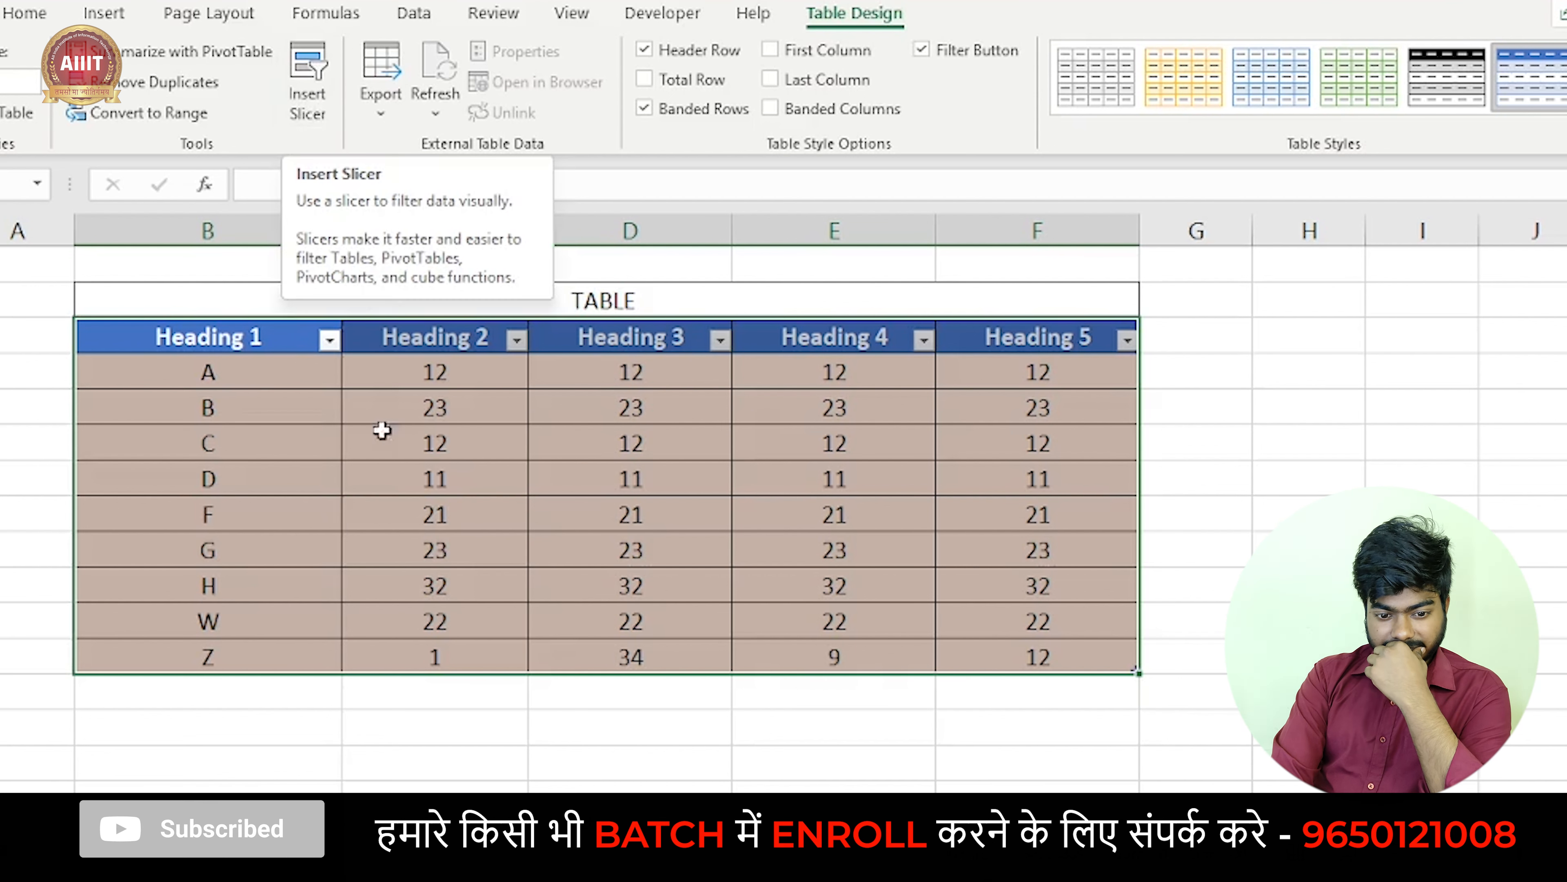
{"action": "left_click_drag", "start_coordinate": [230, 398], "coordinate": [324, 349]}
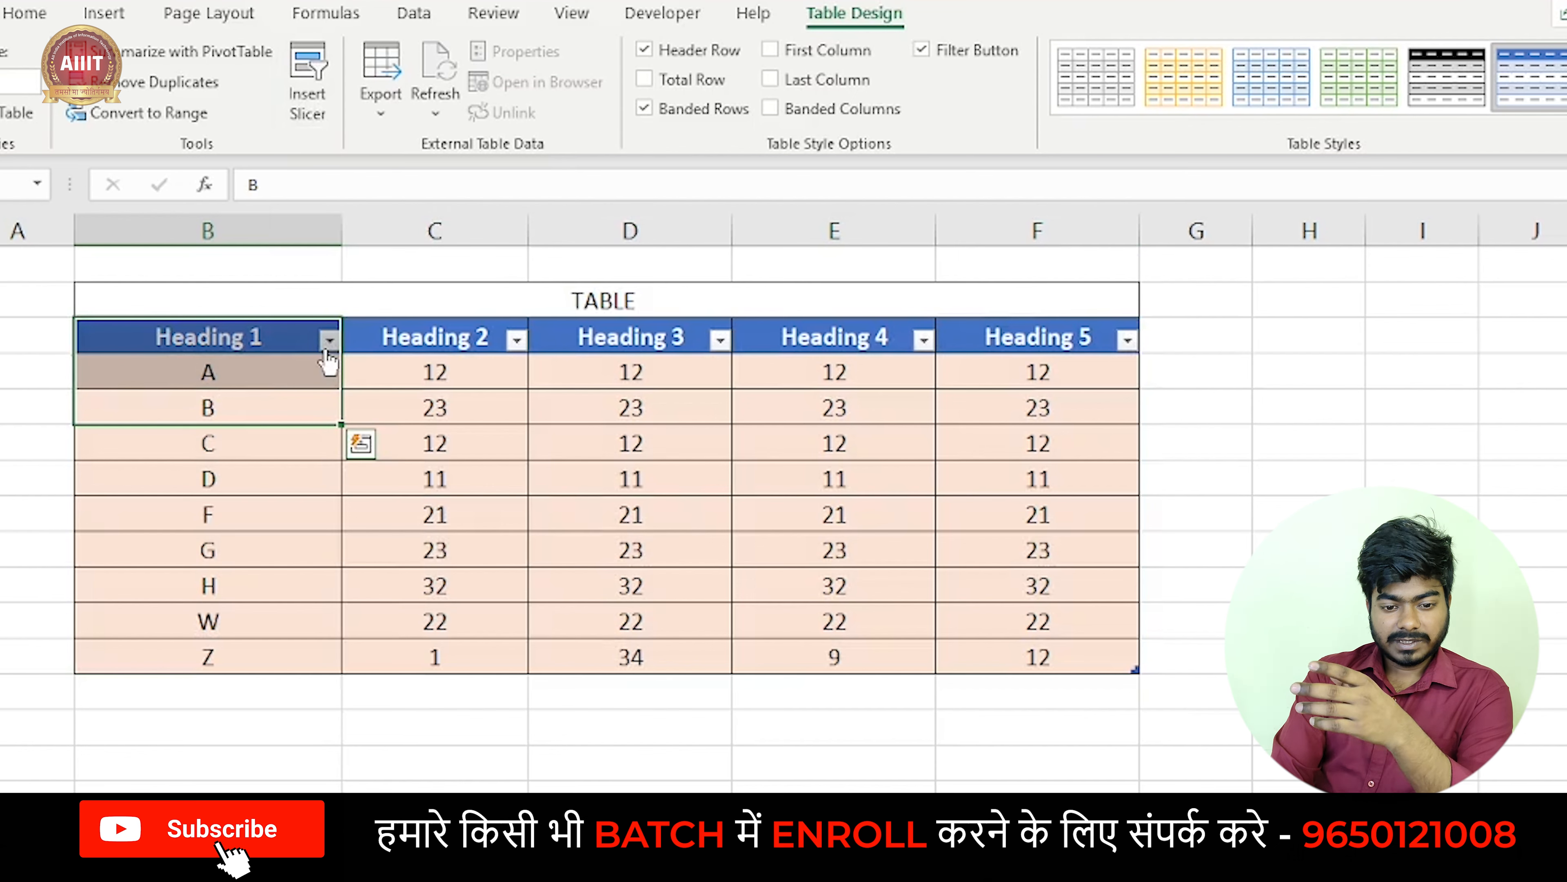
{"action": "left_click", "coordinate": [327, 339]}
{"action": "key", "text": "Escape"}
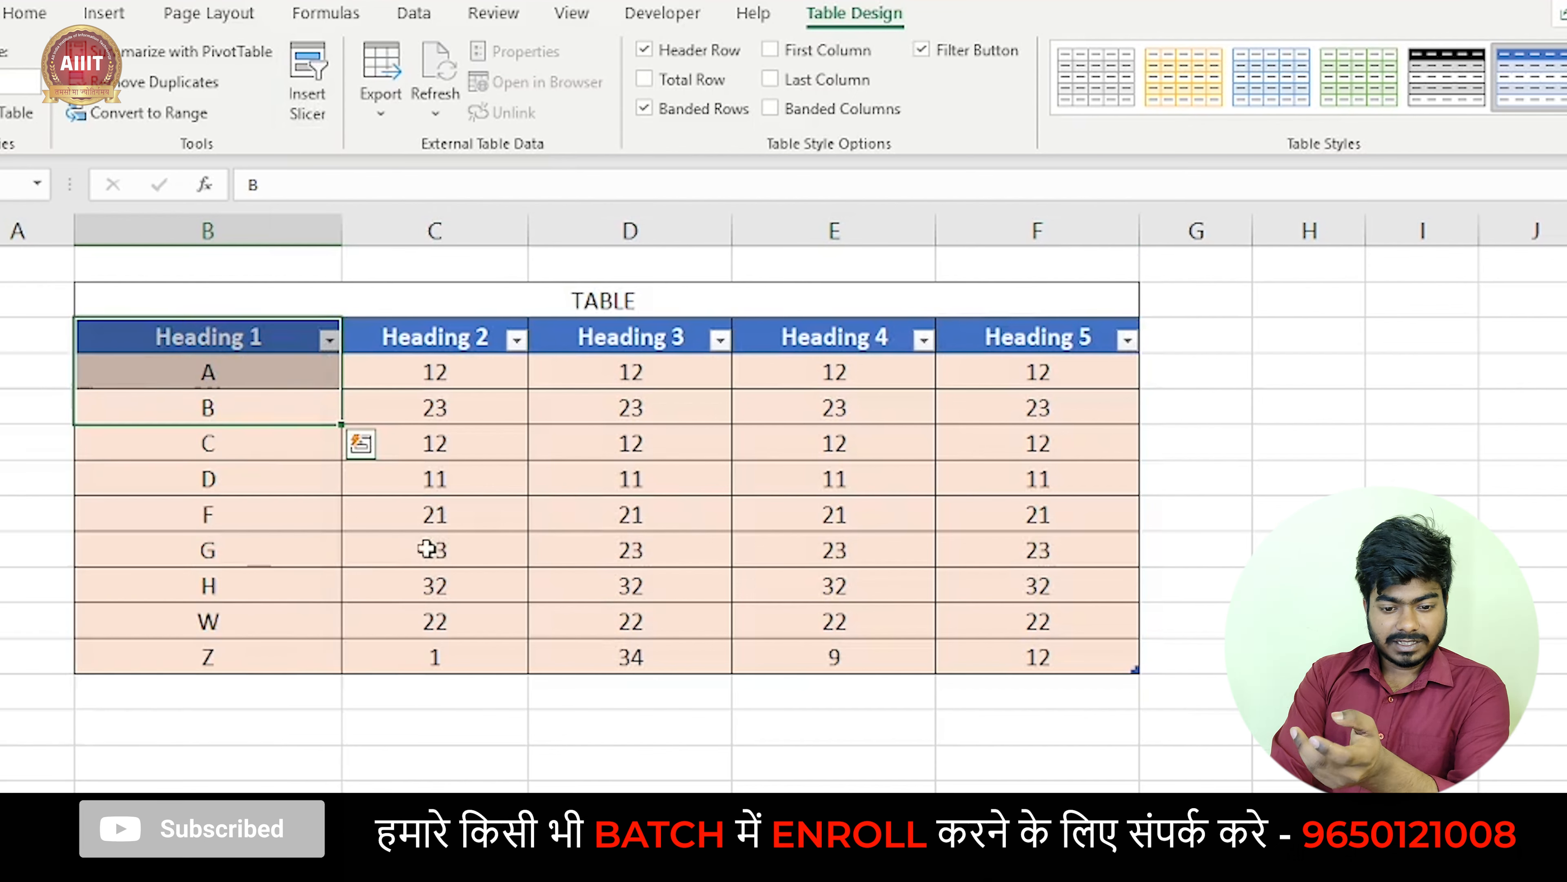
{"action": "left_click", "coordinate": [582, 540]}
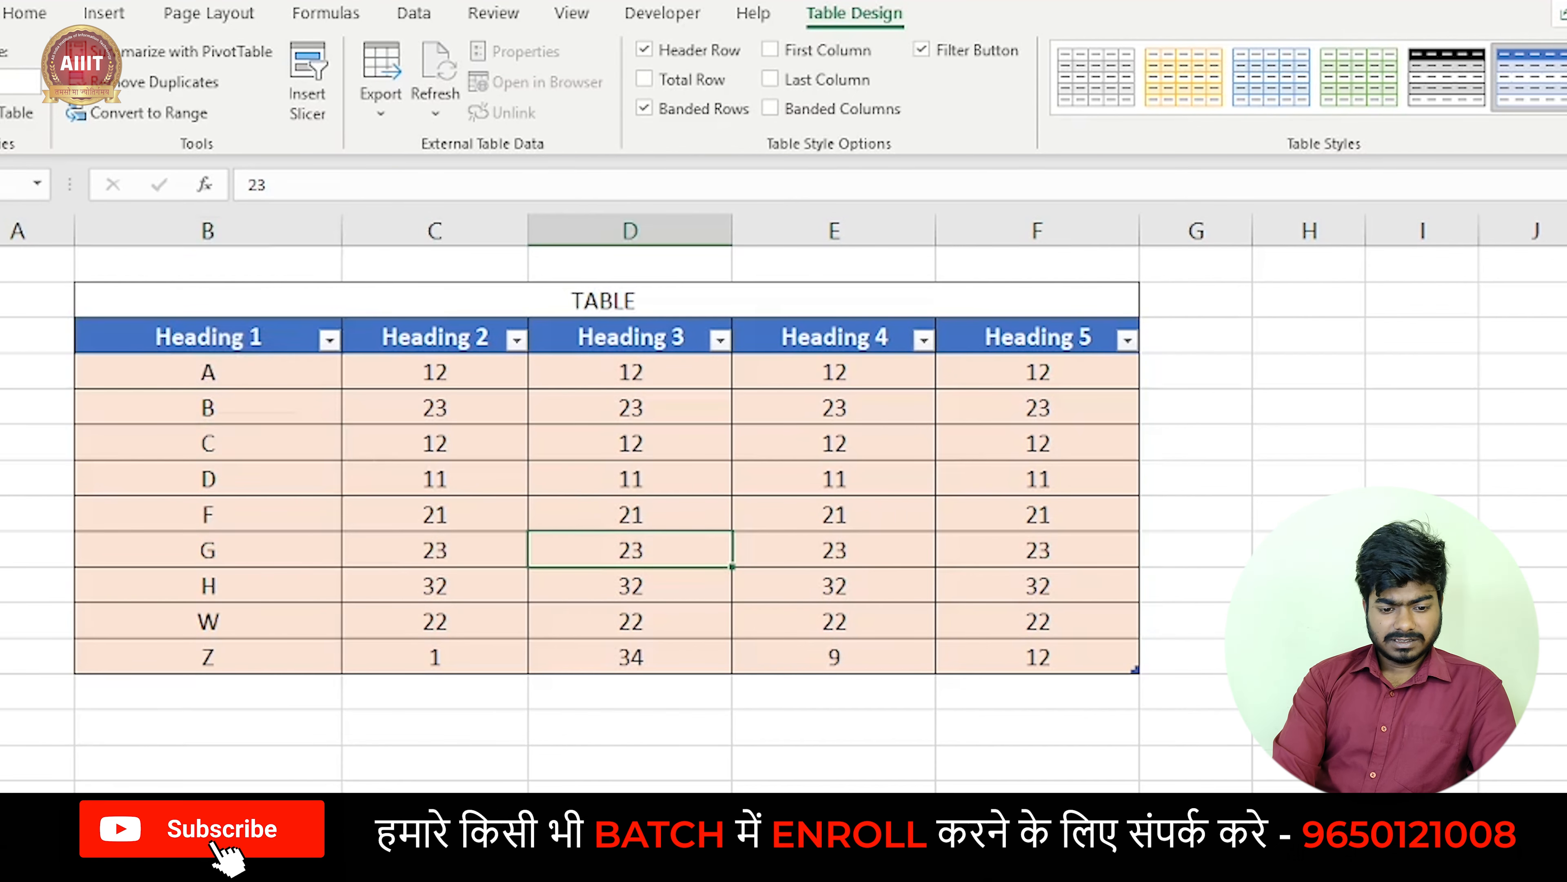